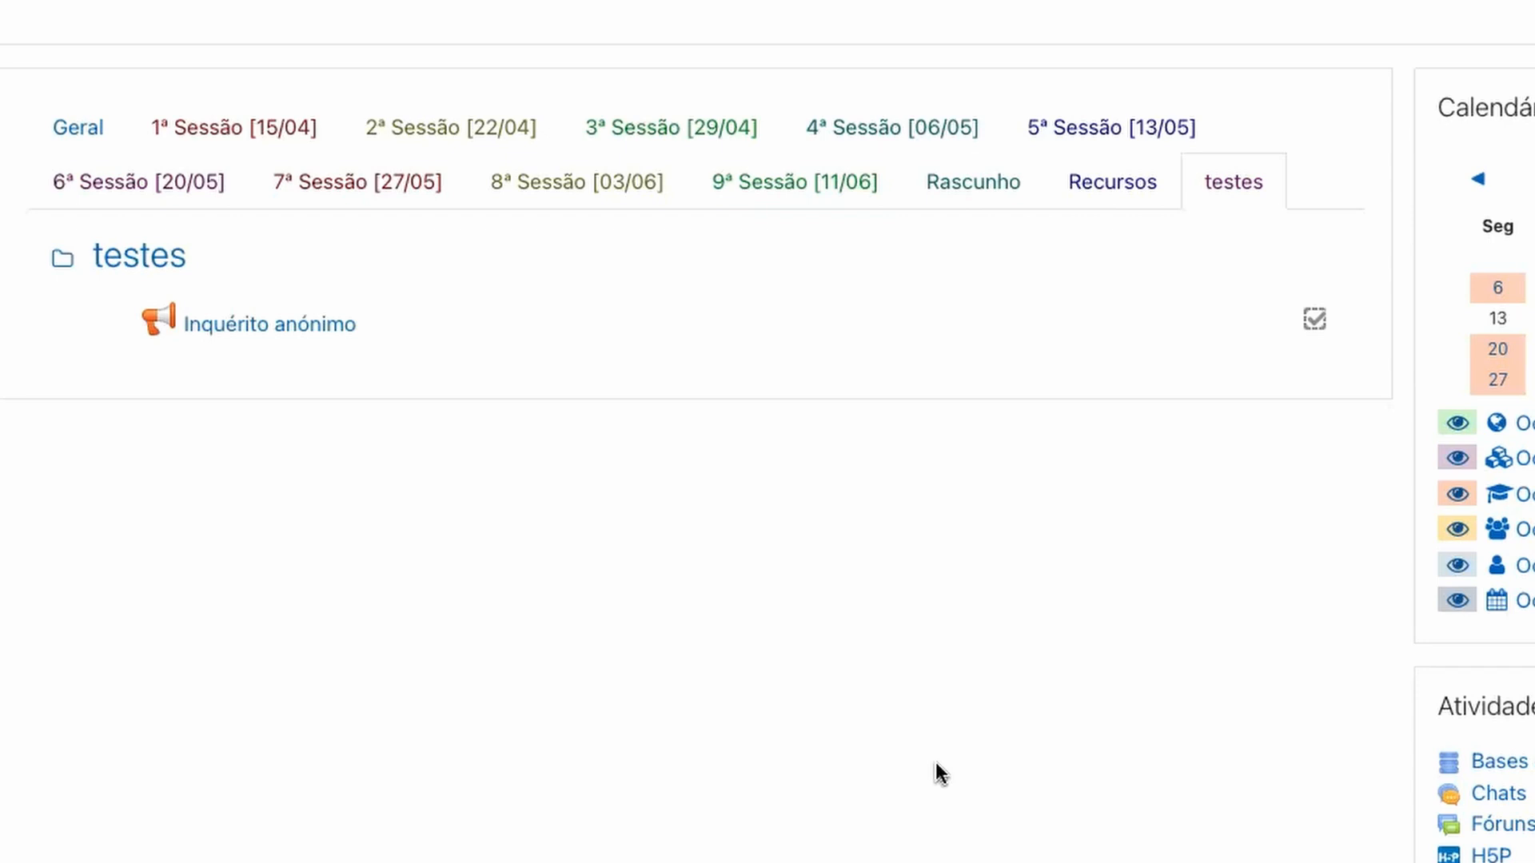
Step: Open the Inquérito anónimo activity and switch to the Aluno role to see it as a student
click(246, 325)
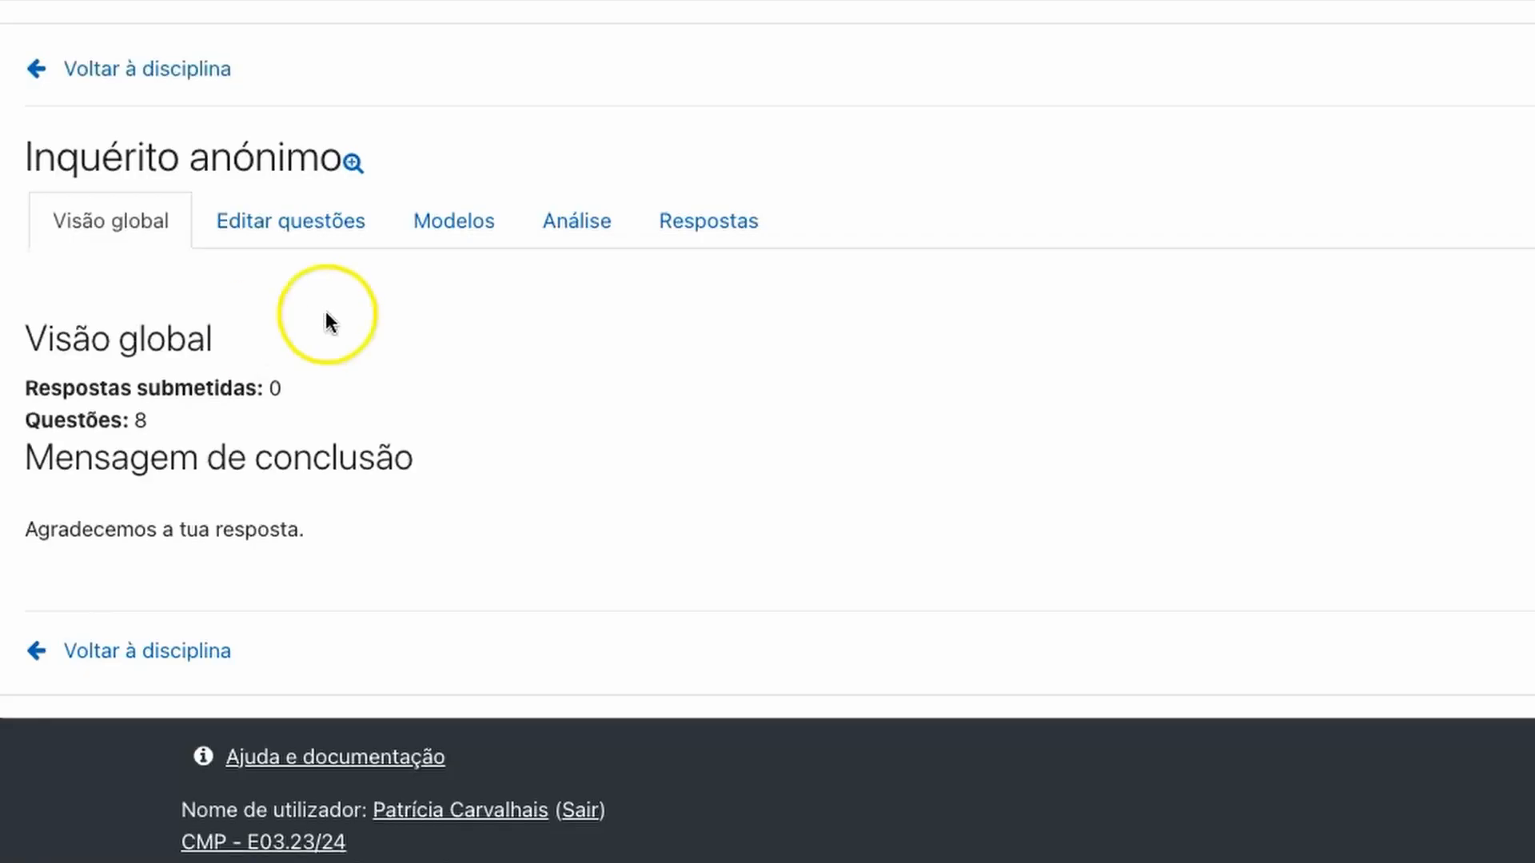
click(1430, 36)
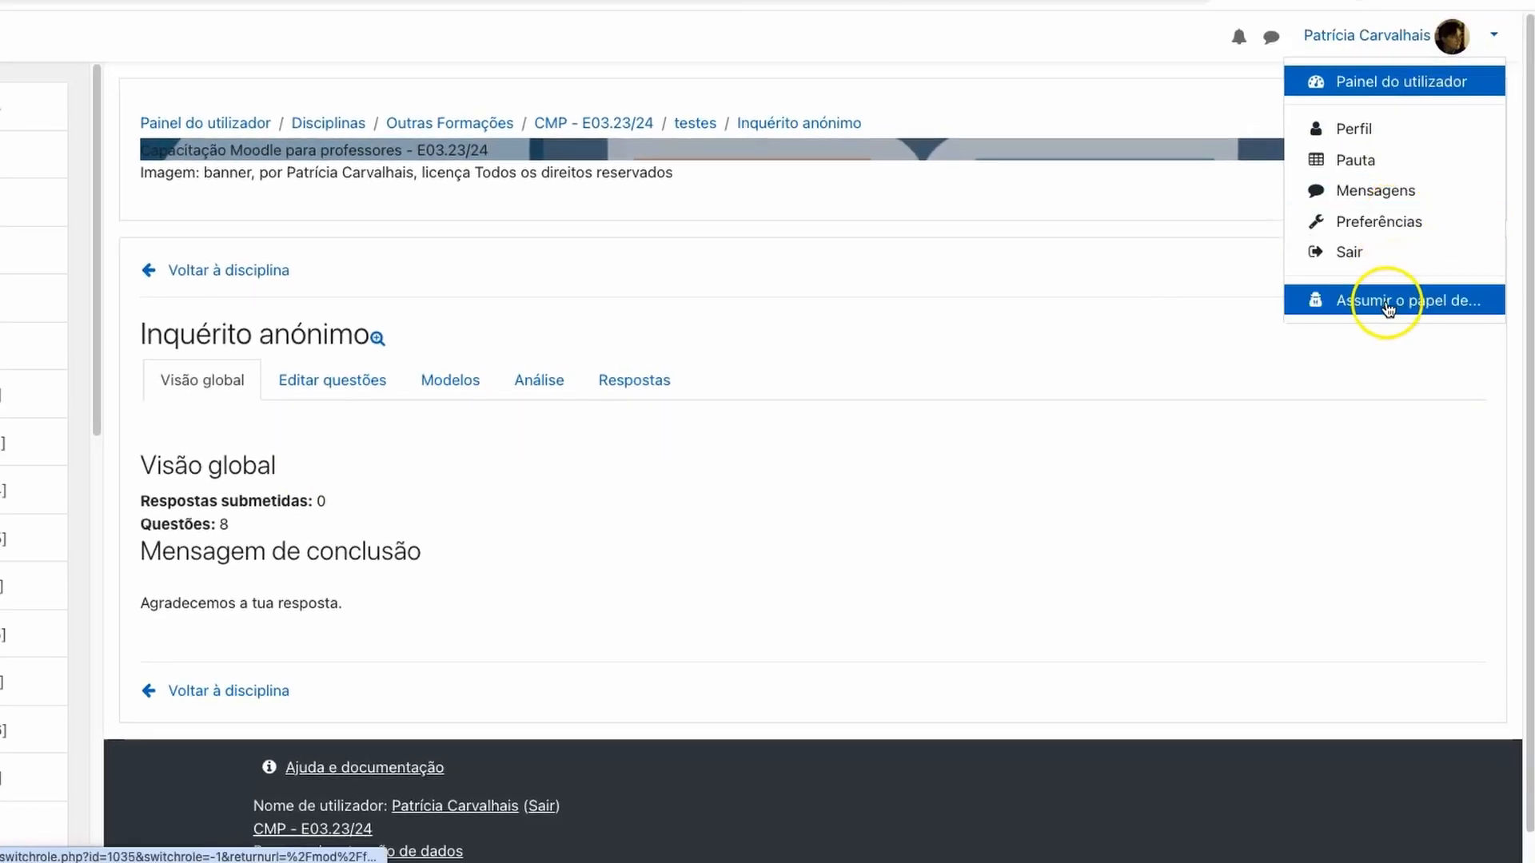
click(1389, 308)
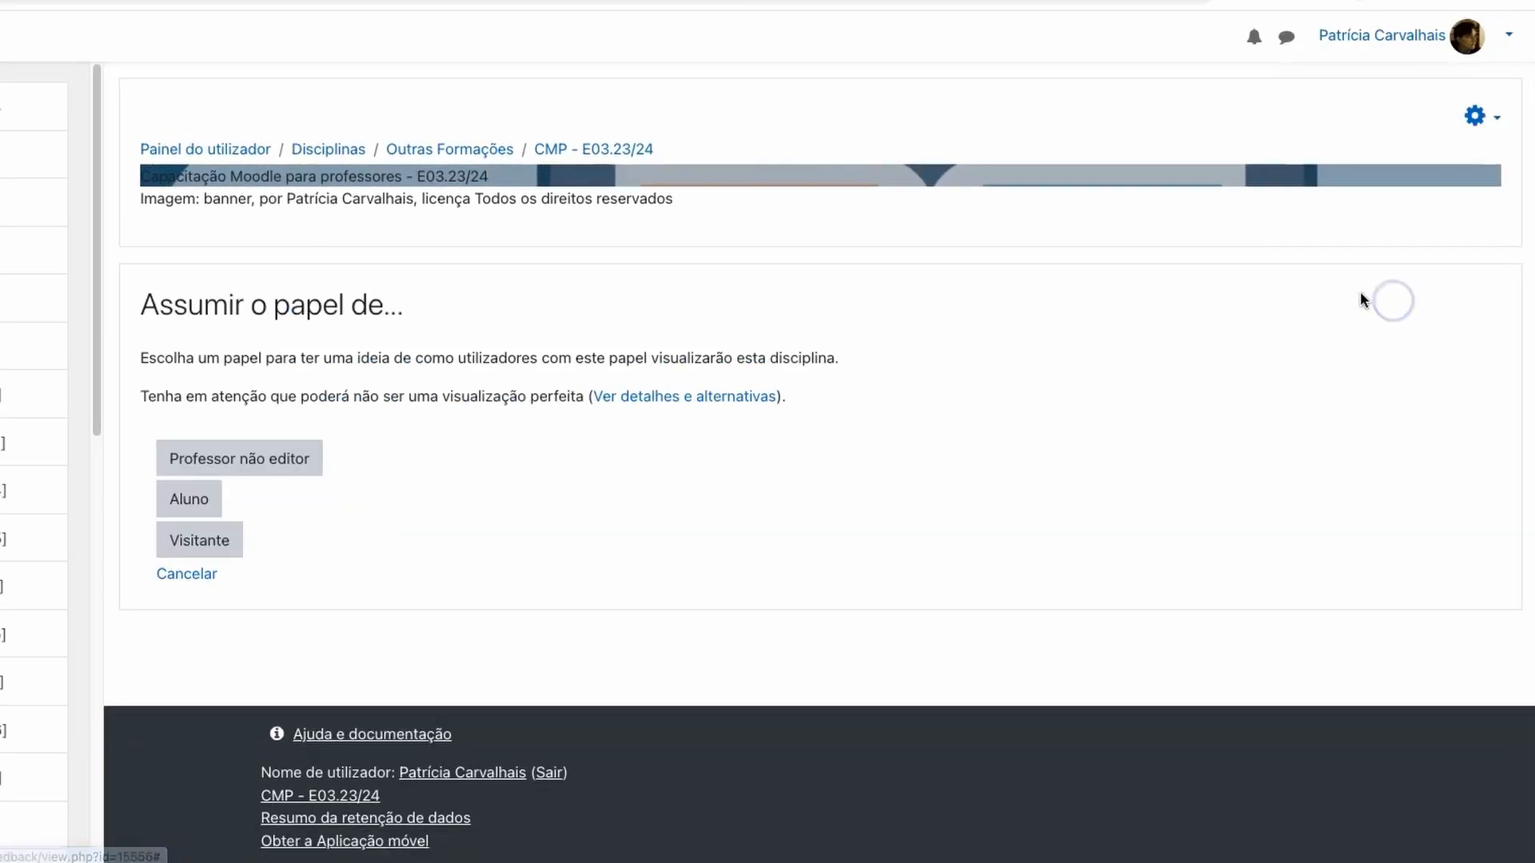
click(189, 499)
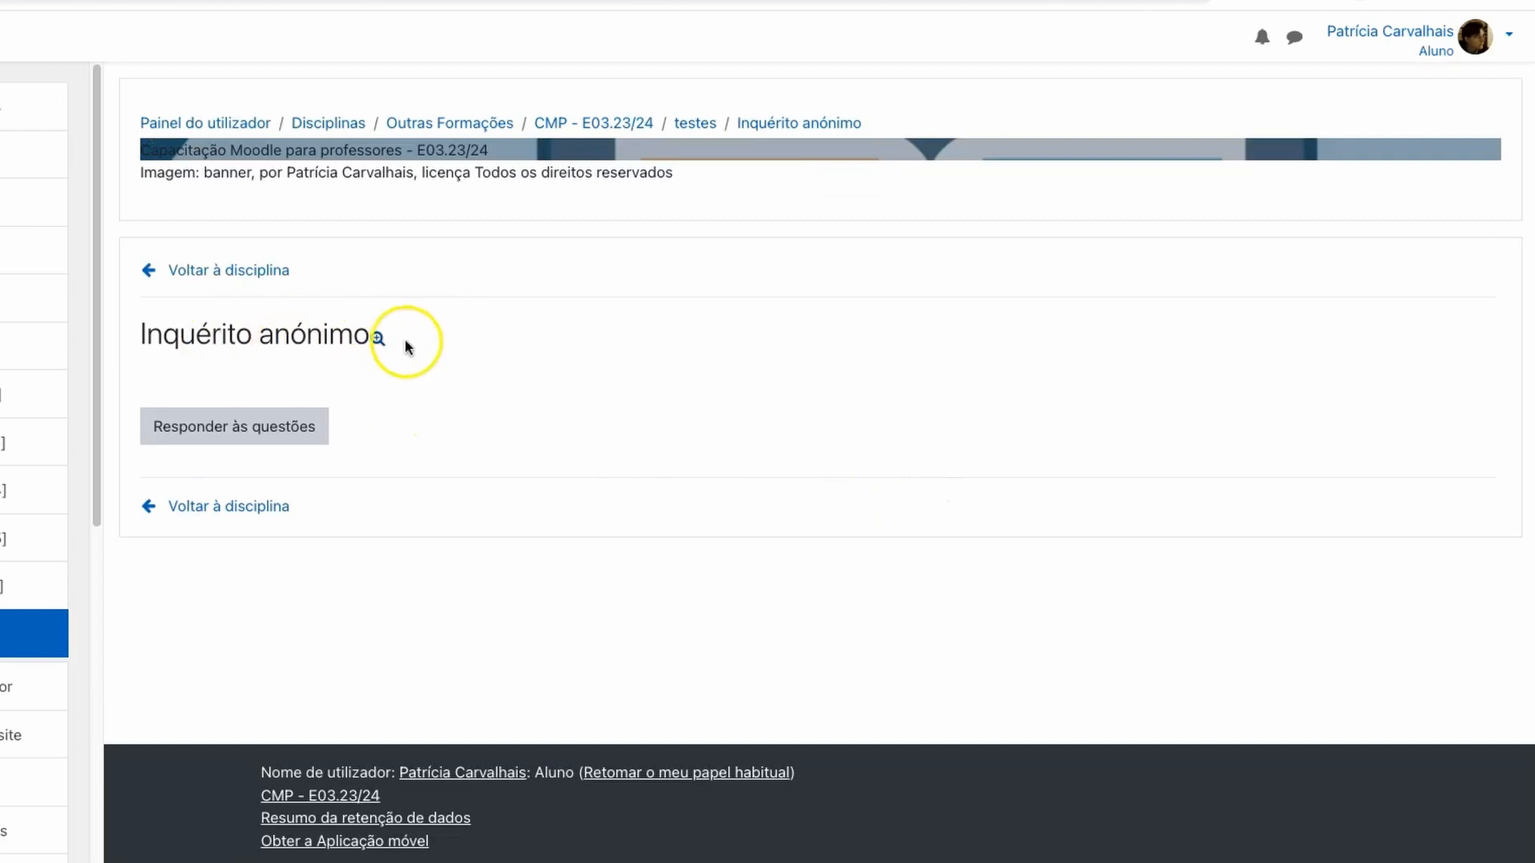
Step: Start the survey, rate resource quality as Excelente and choose Escrita, Testes, Jogo de fuga and Quiz as the most interesting activities
click(232, 427)
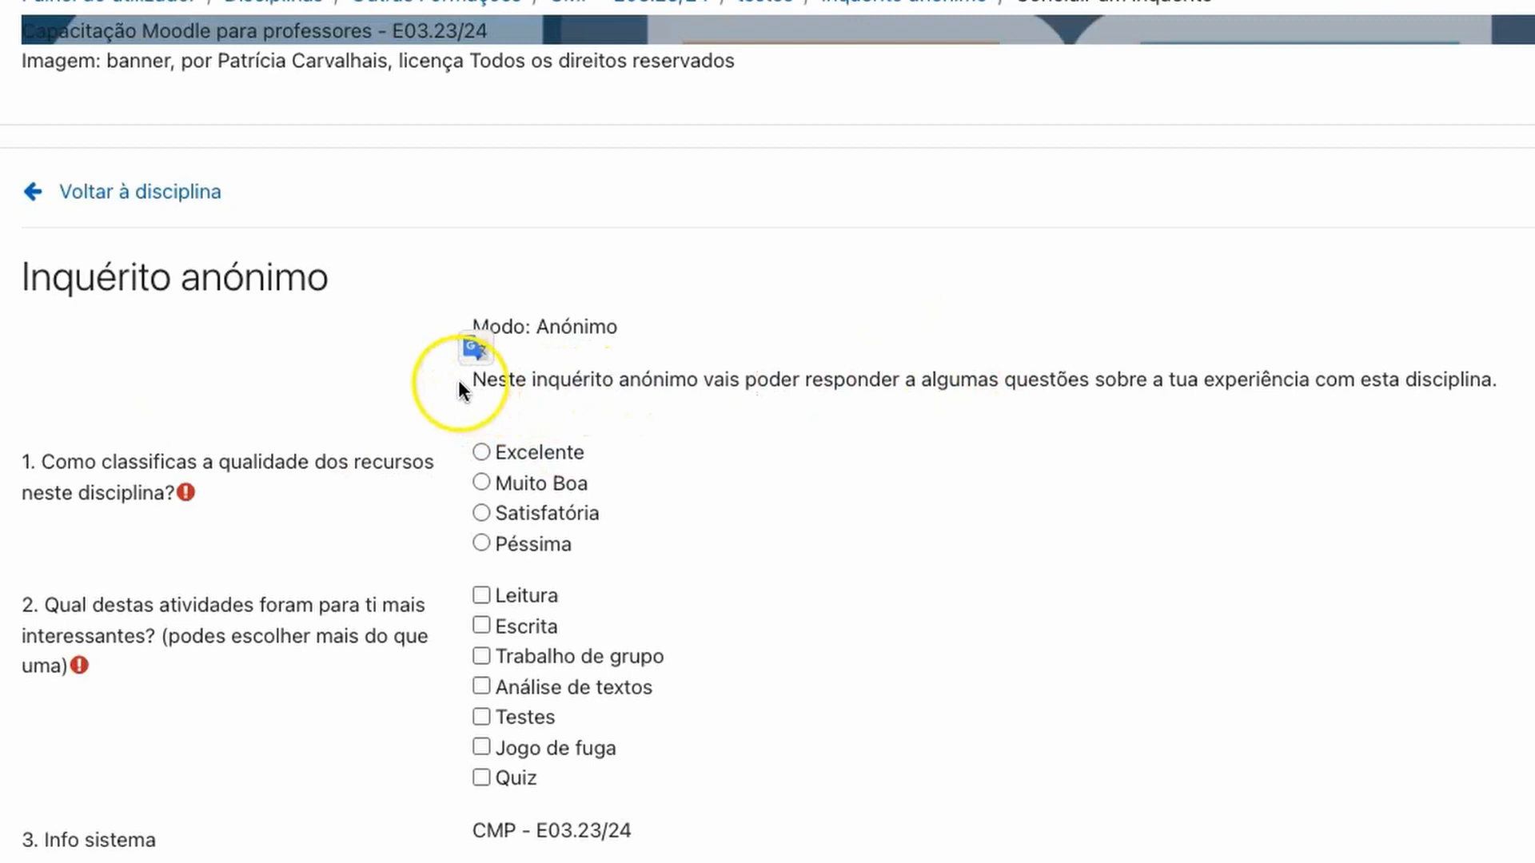
drag(468, 379, 1523, 392)
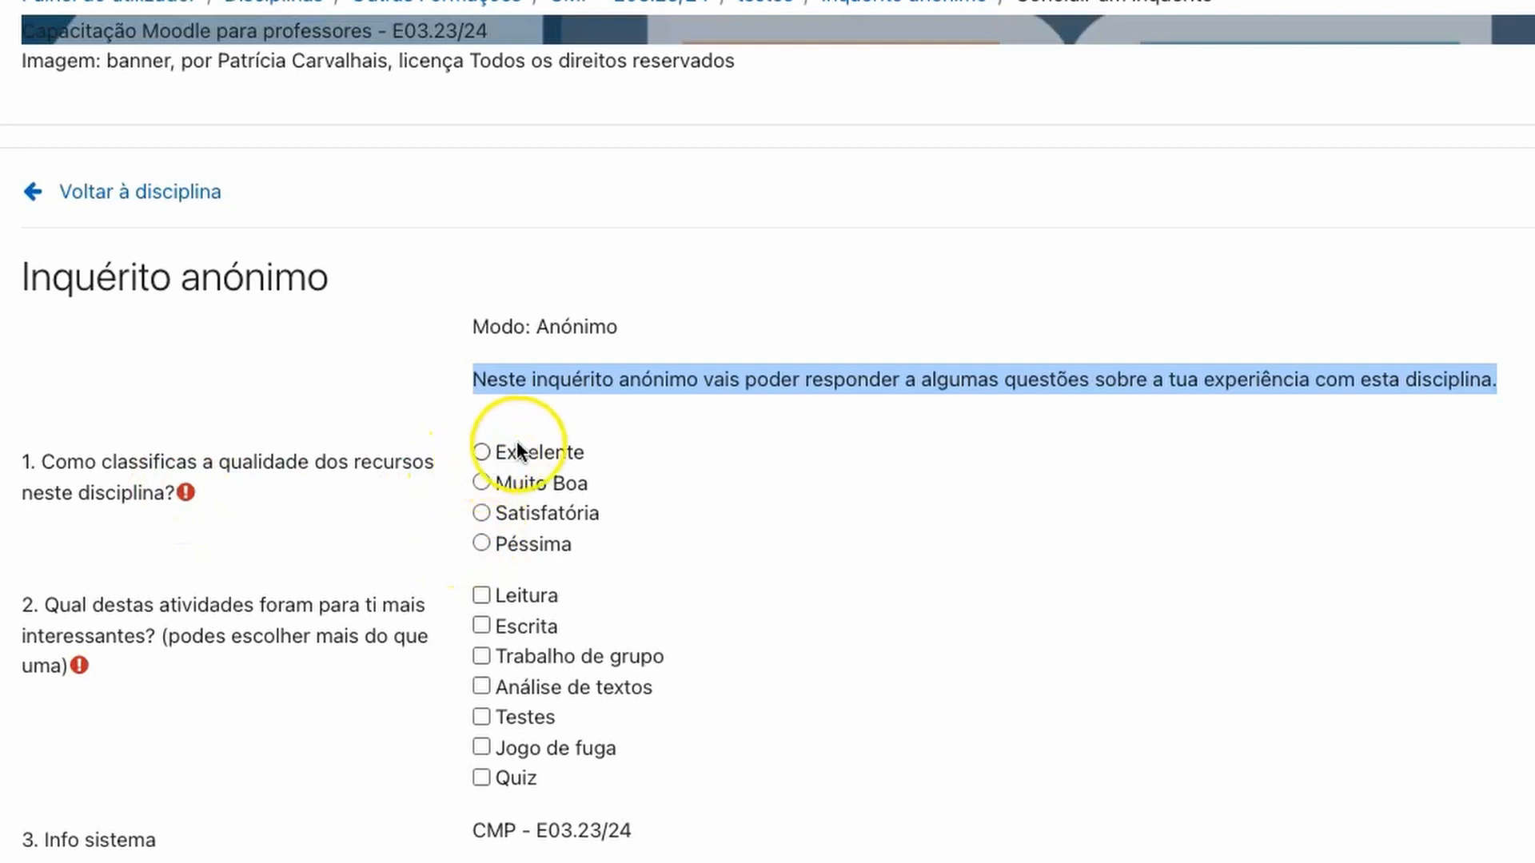
click(482, 540)
click(486, 452)
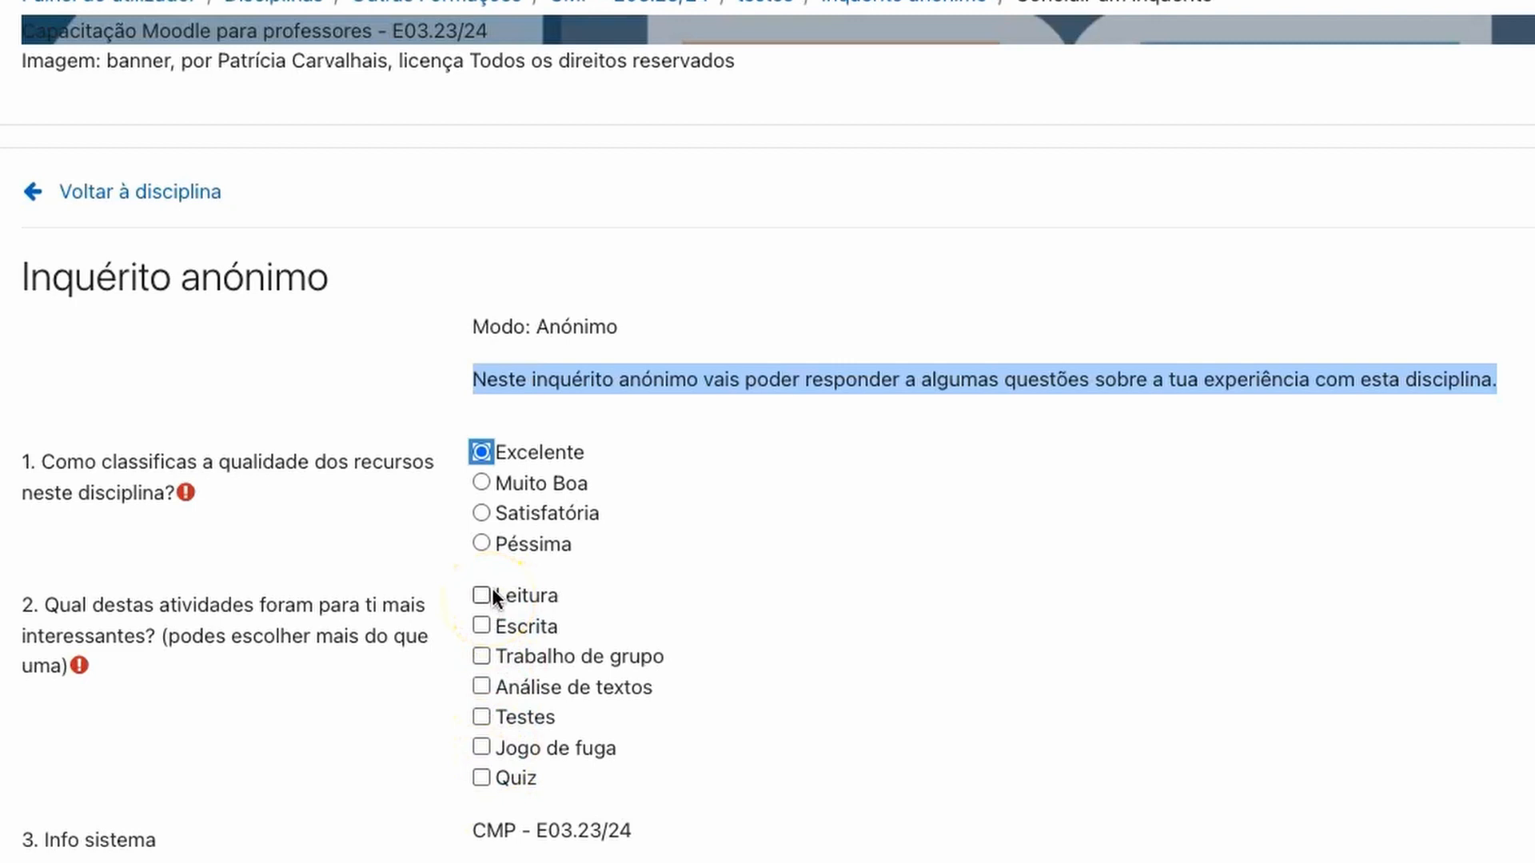
click(482, 627)
click(481, 716)
click(481, 779)
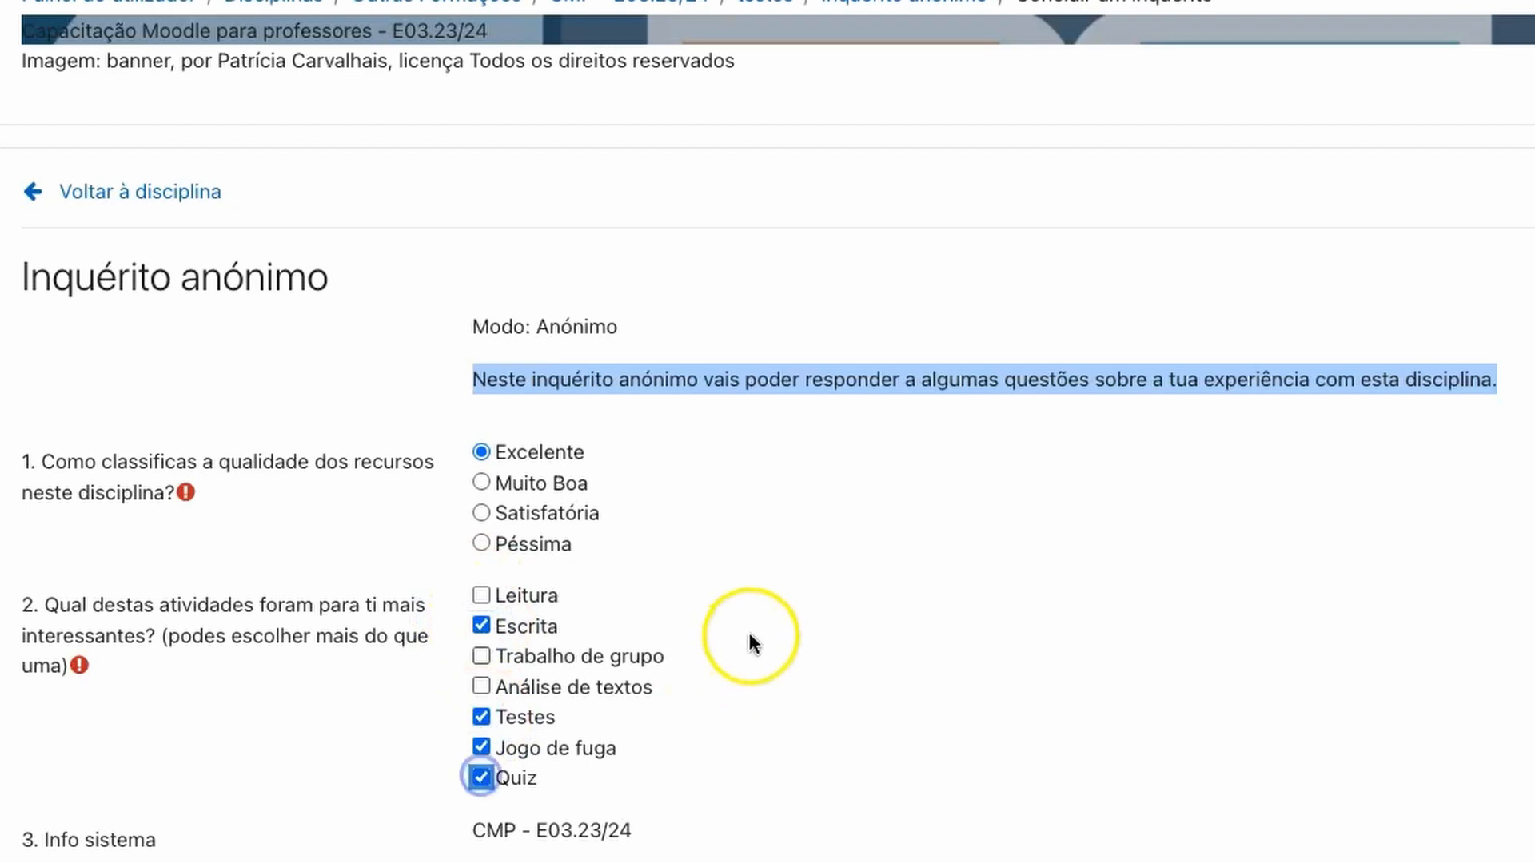
Step: Answer Sim to question 4 about Moodle as the support platform and go to the second survey page
scroll(735, 657, down, 5)
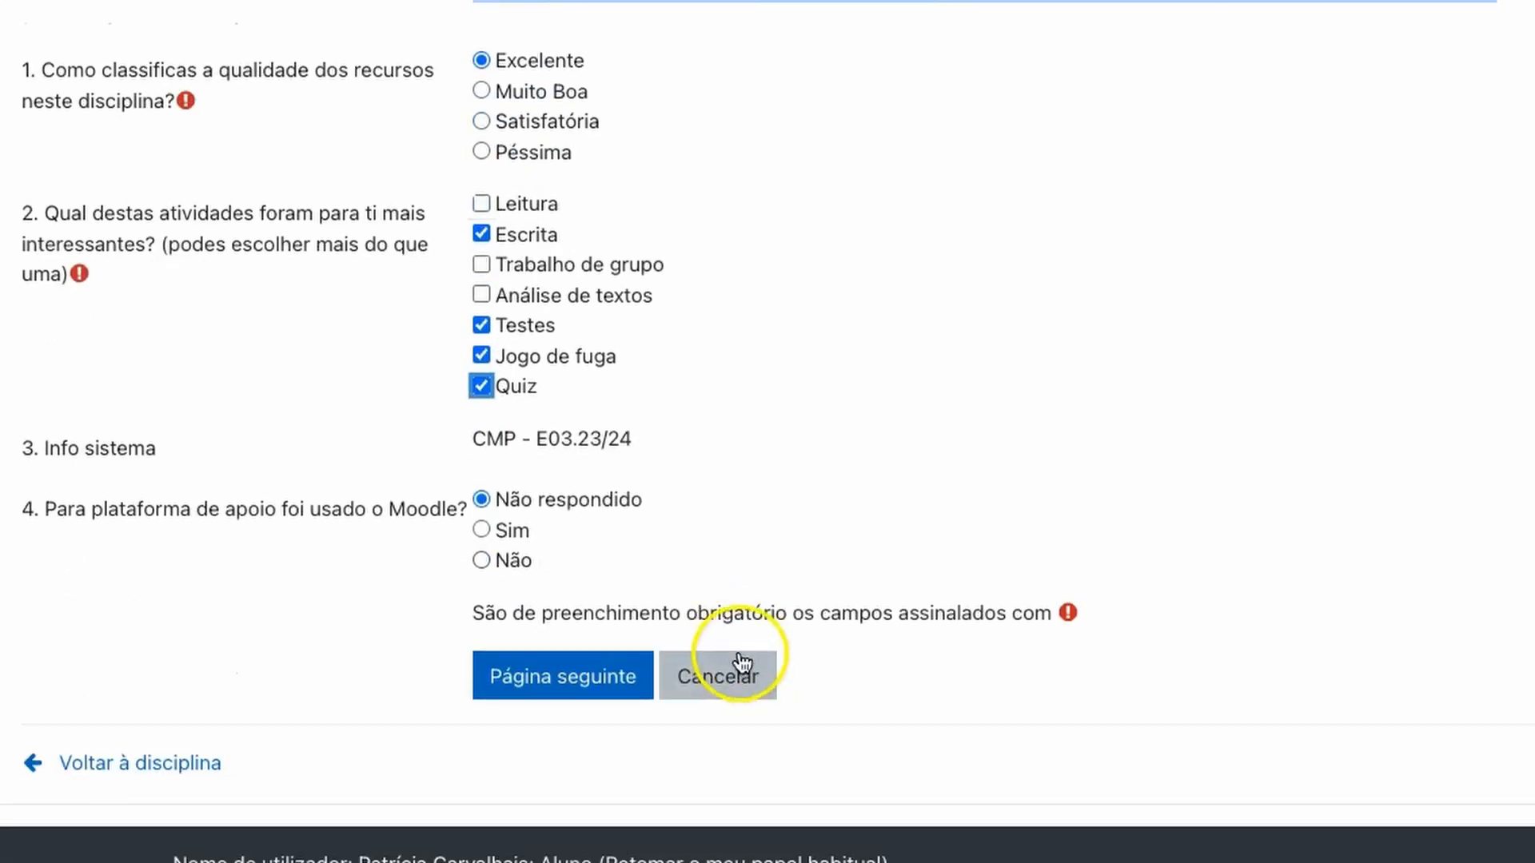
drag(46, 443, 204, 440)
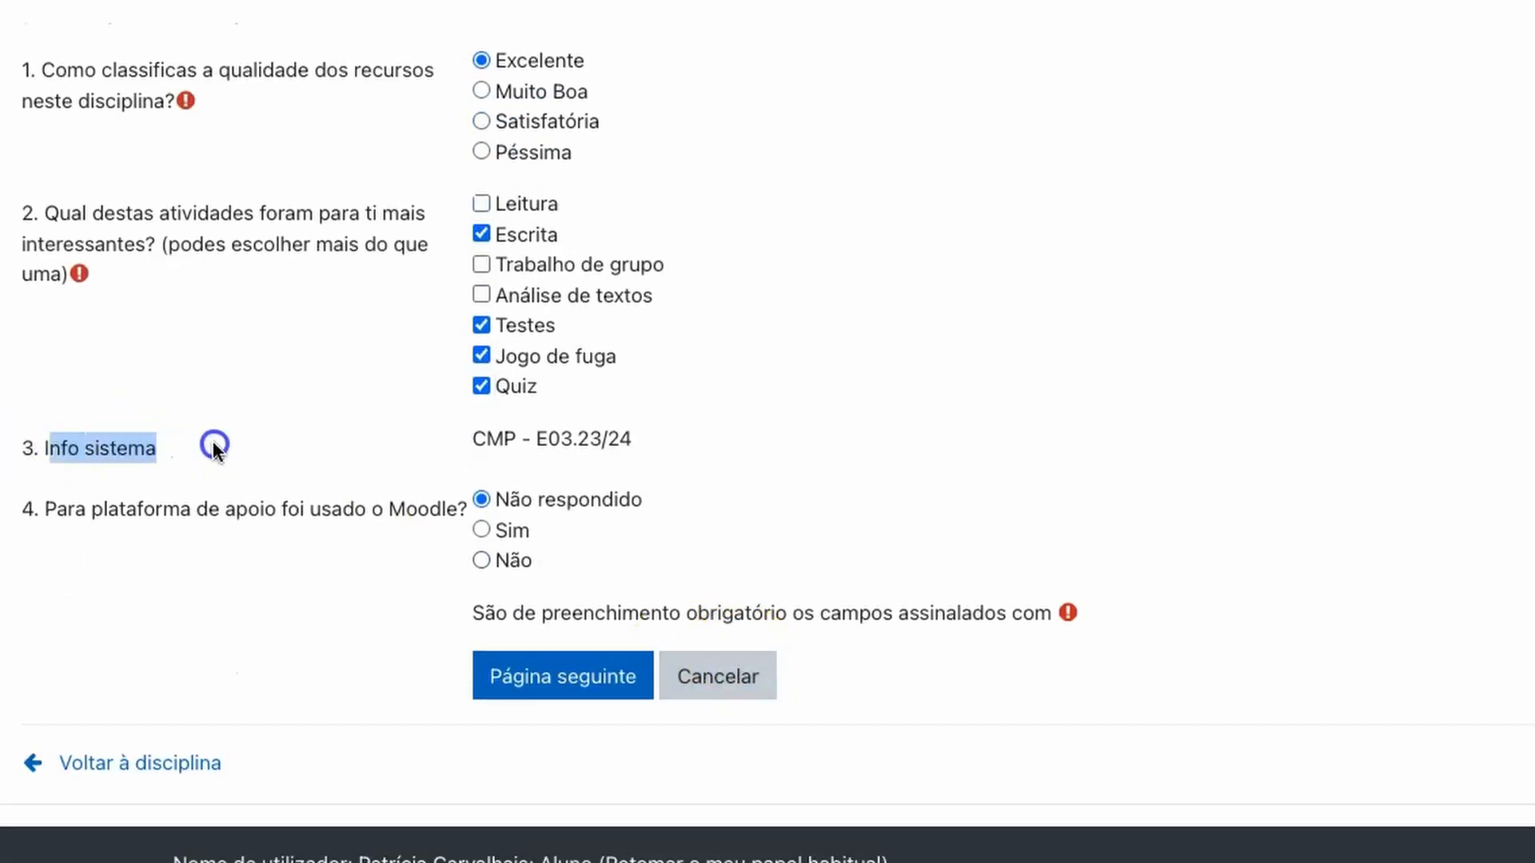
drag(475, 438, 637, 438)
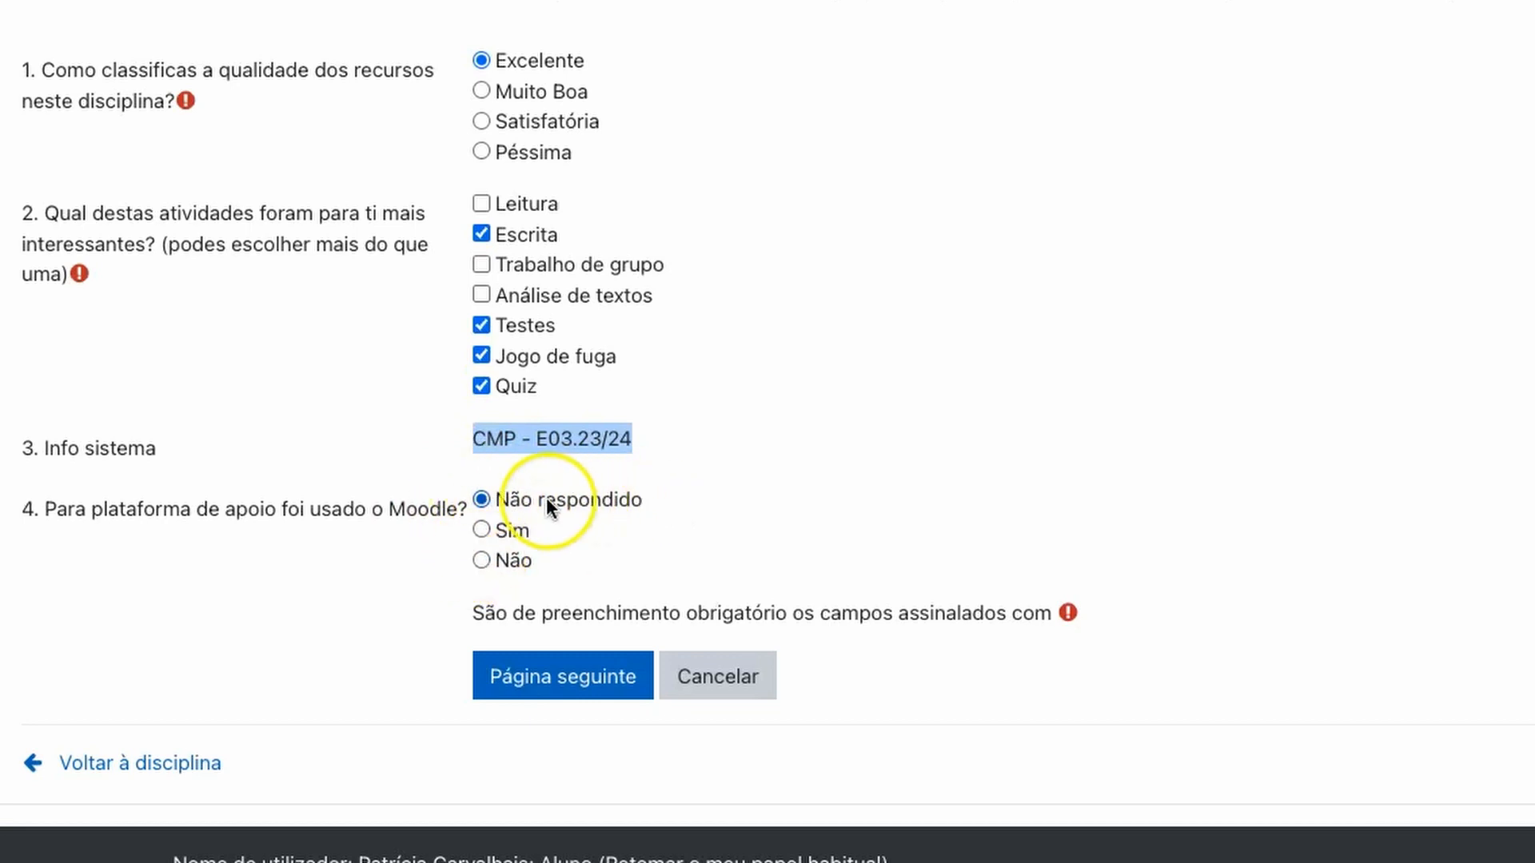
click(486, 530)
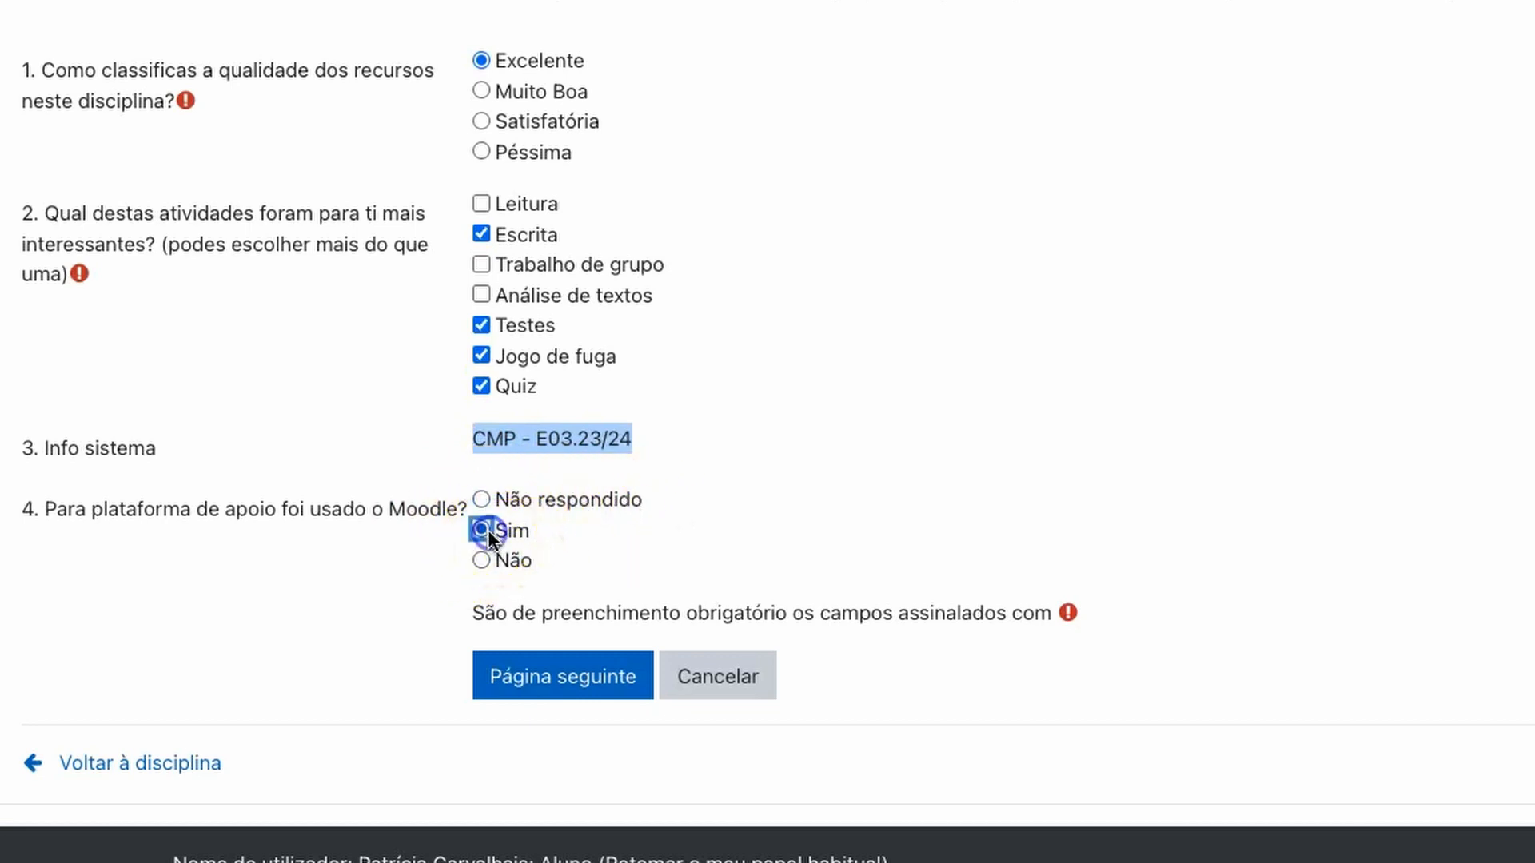
click(596, 678)
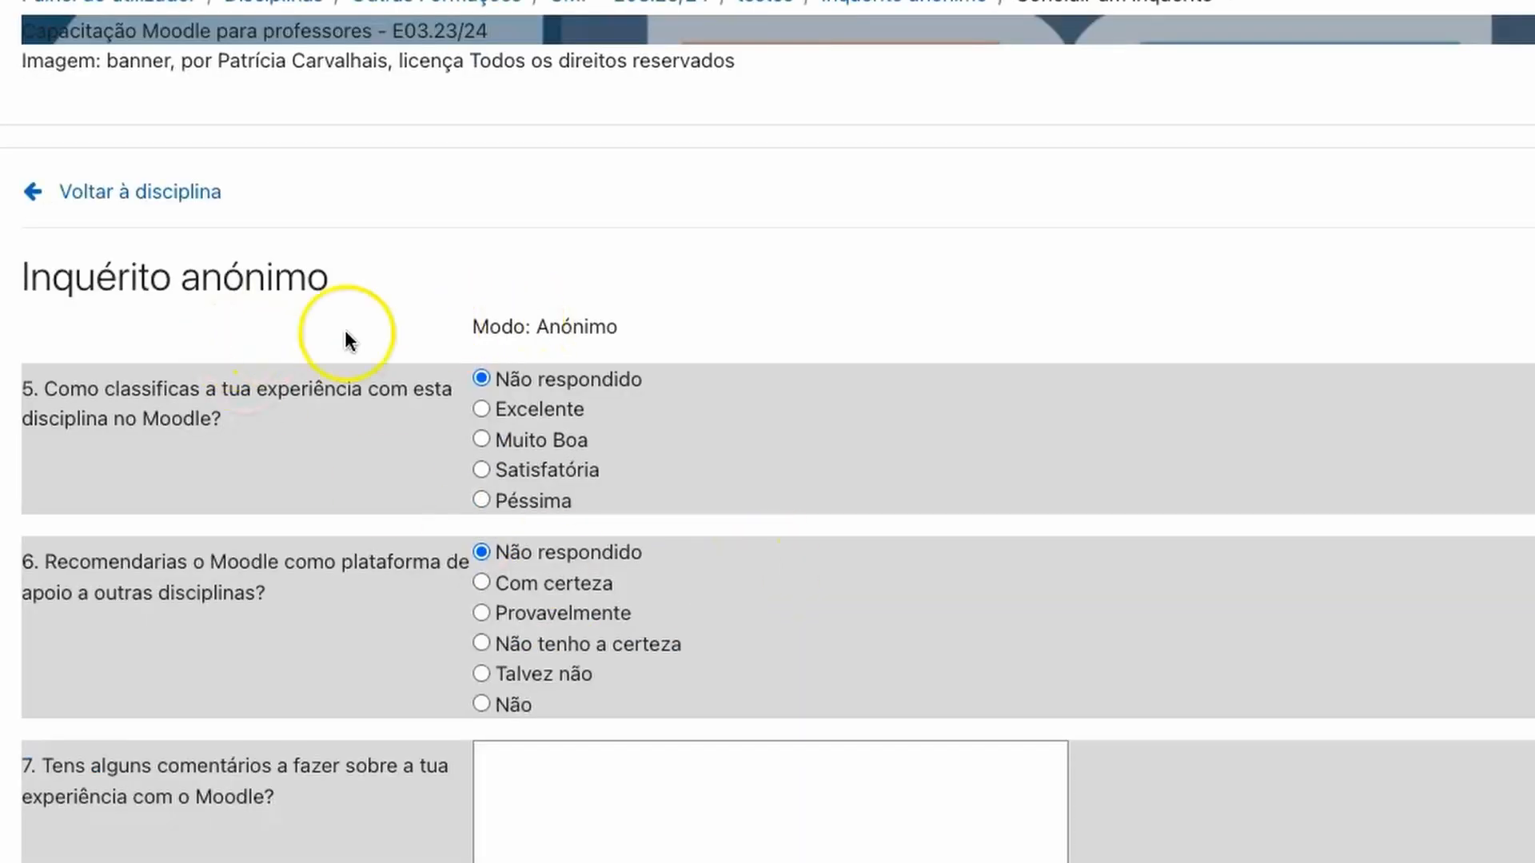
Step: Answer Excelente to question 5 and Com certeza to question 6, leave the question 7 comment blank, and continue to the last page
scroll(526, 567, down, 5)
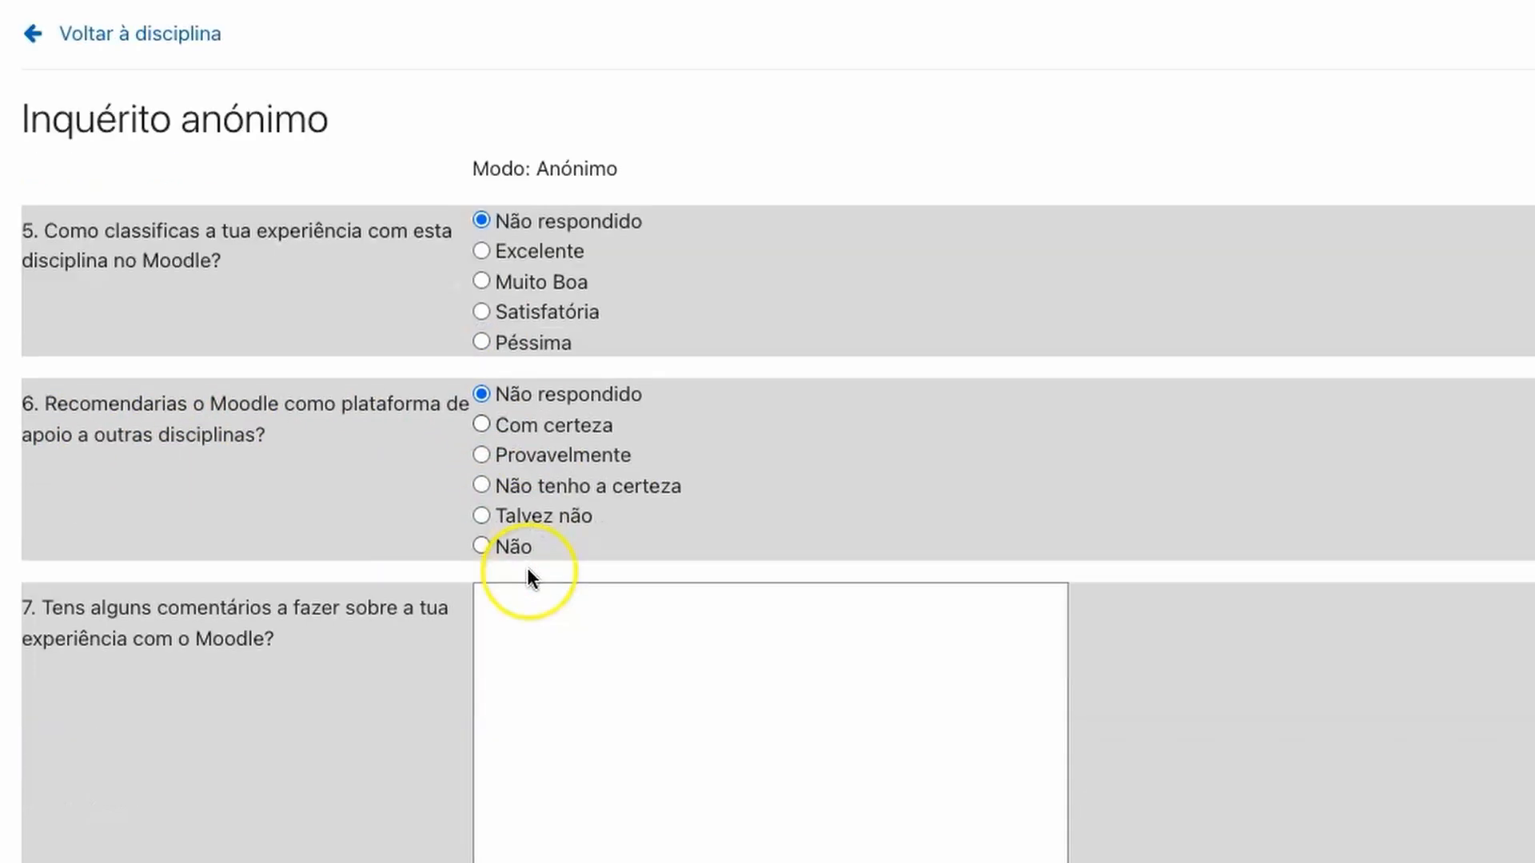
scroll(526, 567, up, 5)
scroll(526, 567, down, 3)
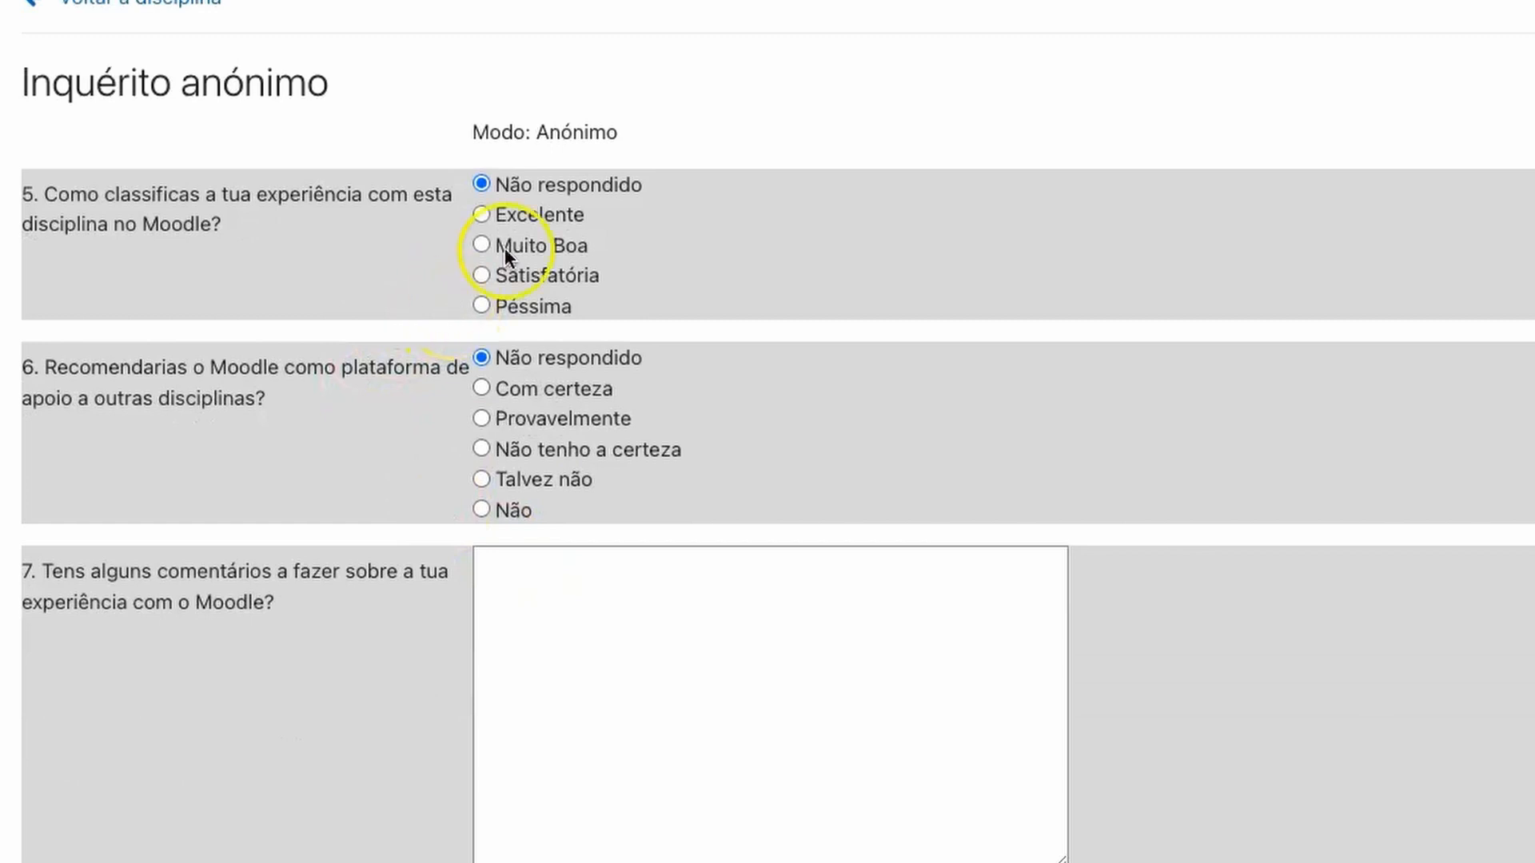
click(517, 392)
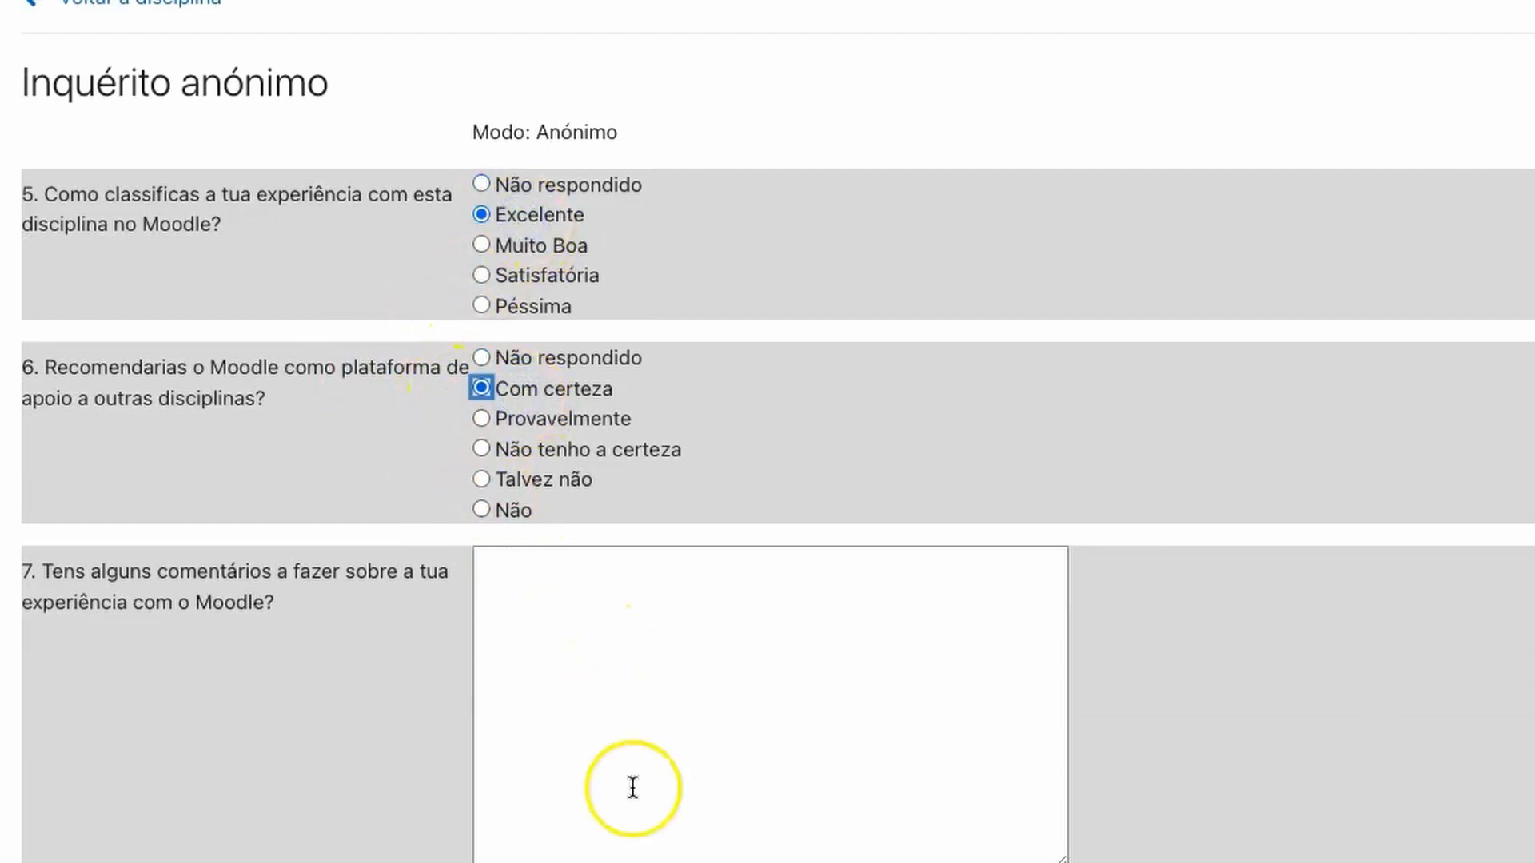
click(553, 607)
scroll(754, 815, down, 3)
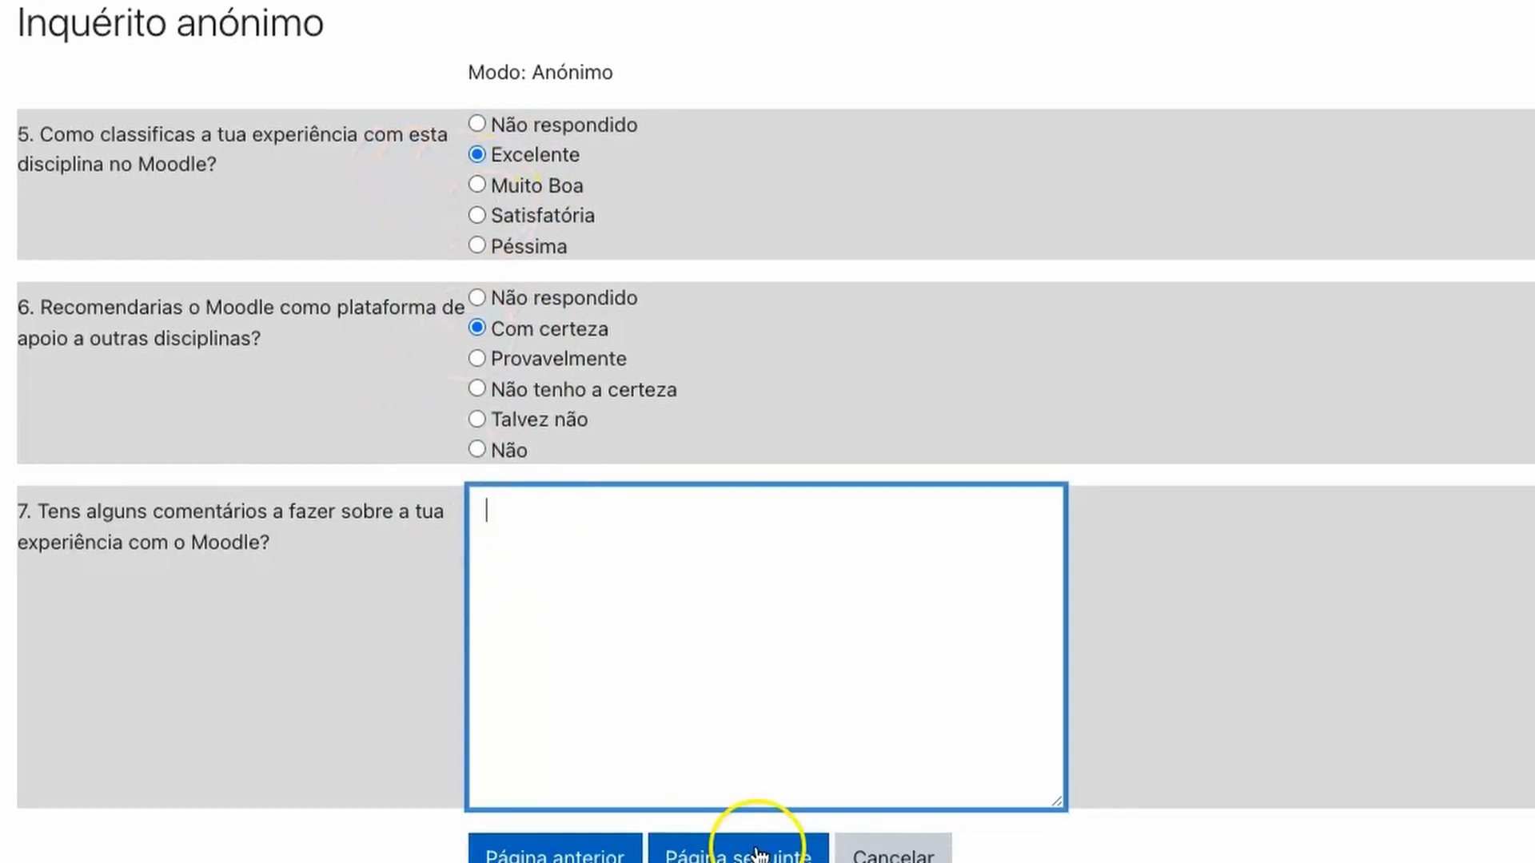
click(734, 795)
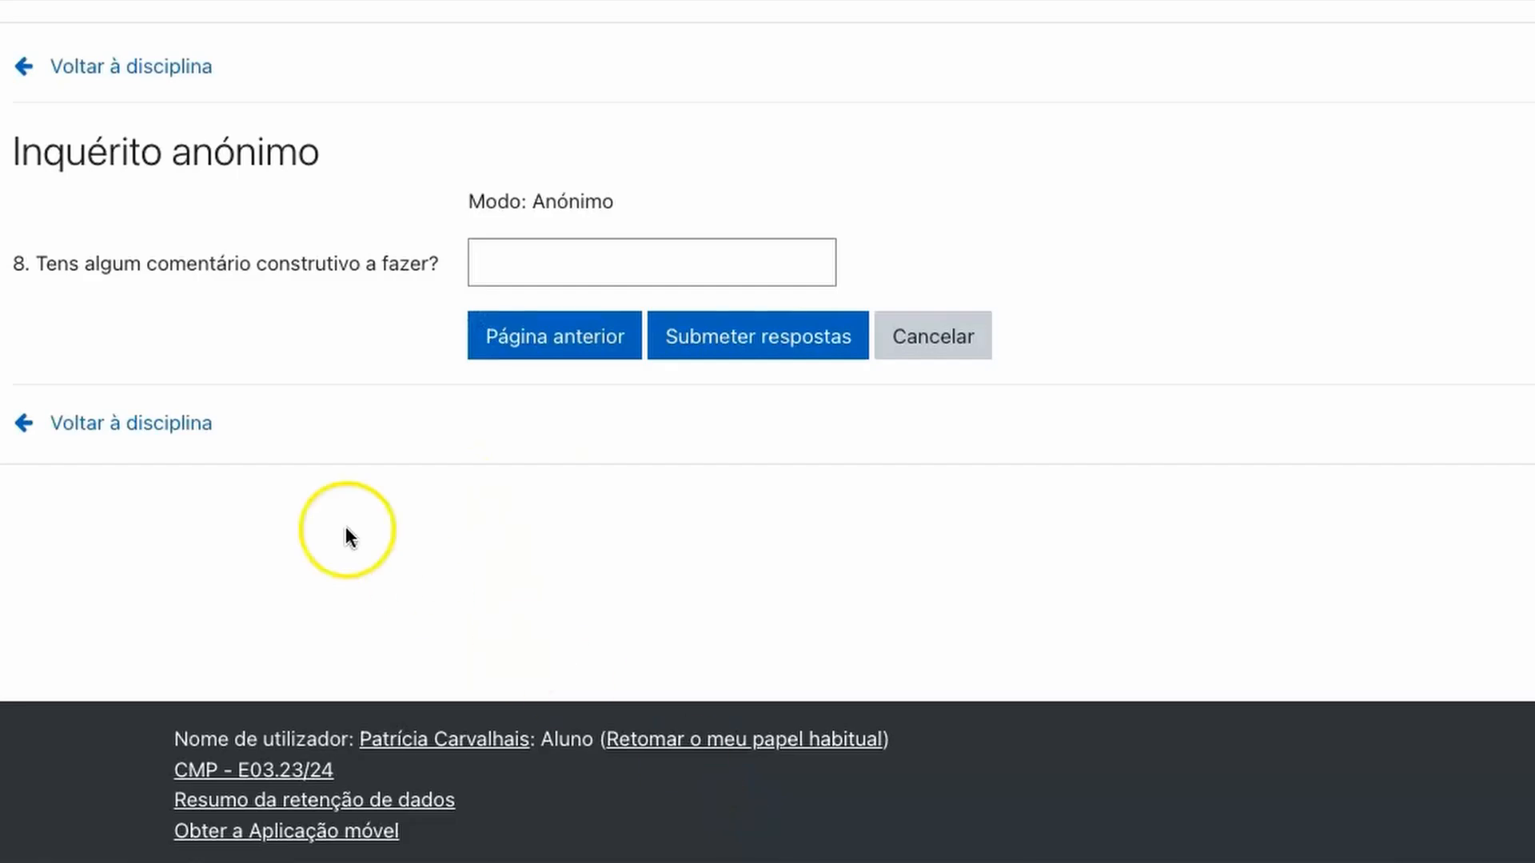
Step: Go back to the previous survey page to check its answers, and return to the last page
click(527, 344)
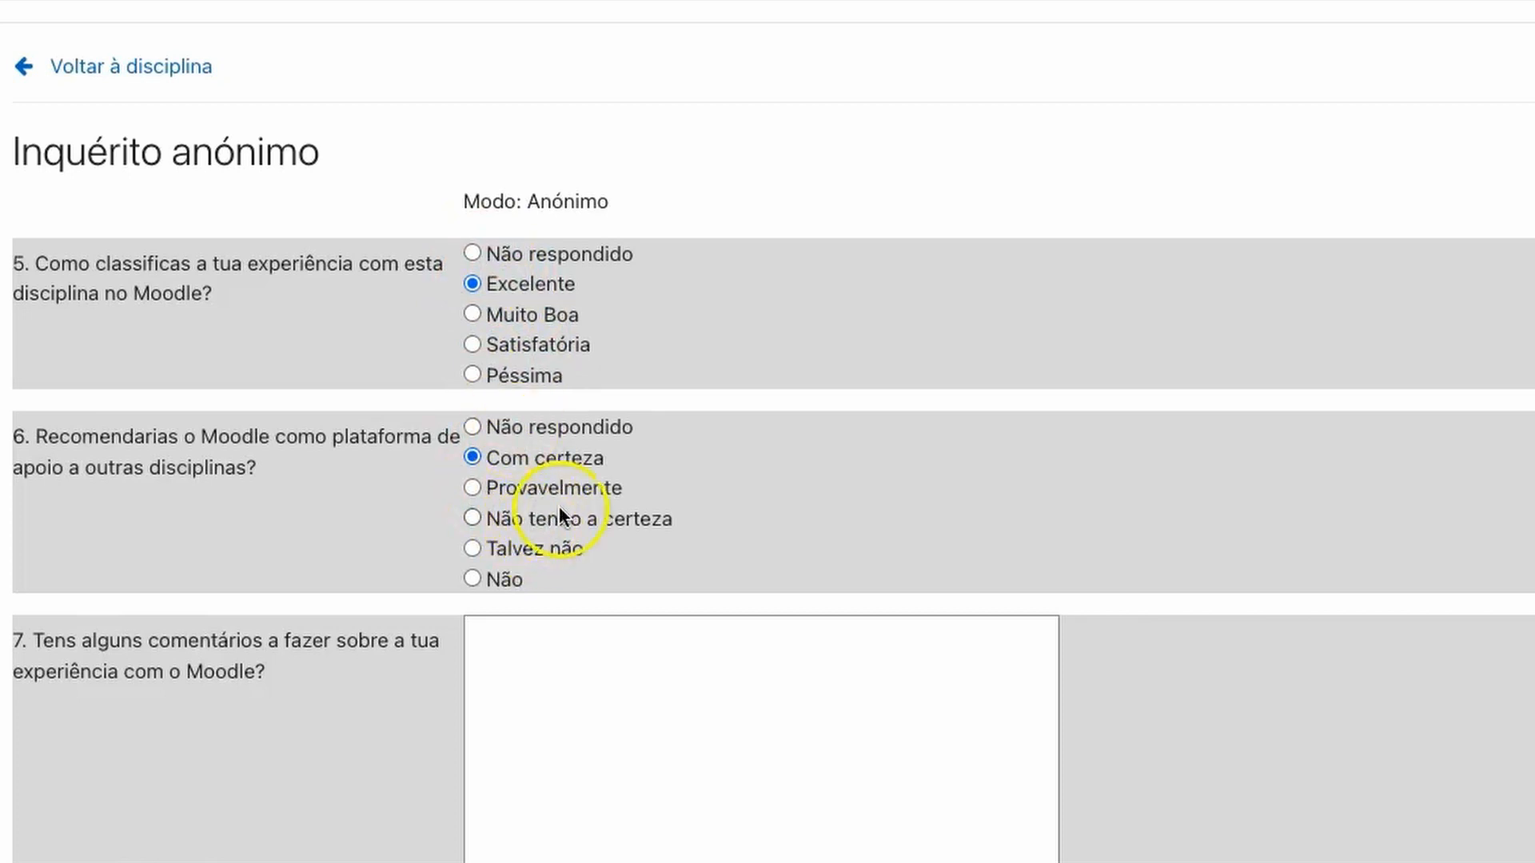
scroll(634, 541, down, 4)
click(542, 414)
click(678, 702)
Step: Submit the survey answers with question 8 left blank and continue to the course page
click(510, 270)
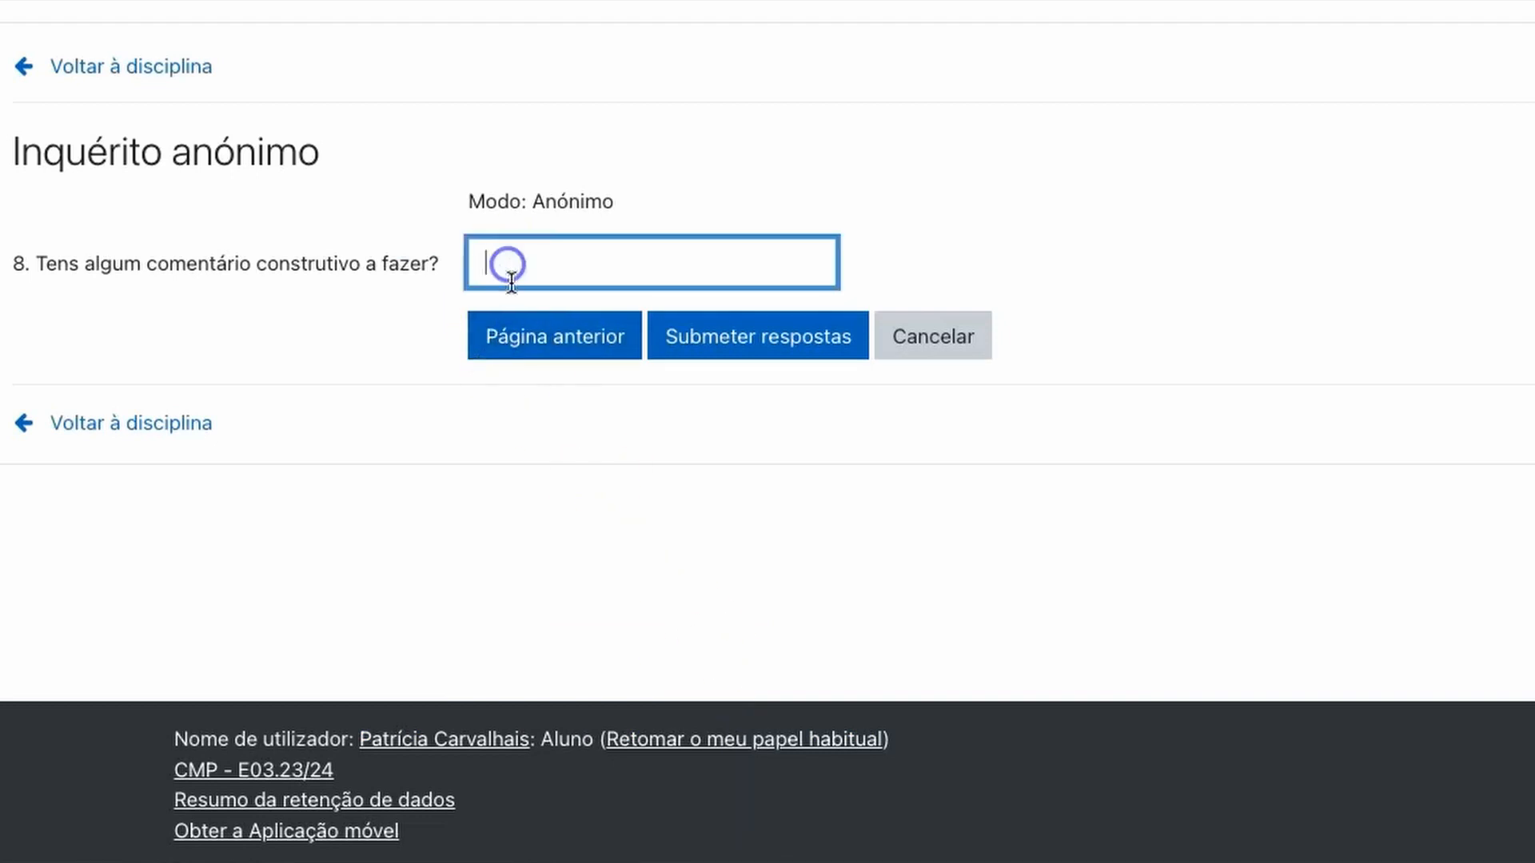
click(759, 337)
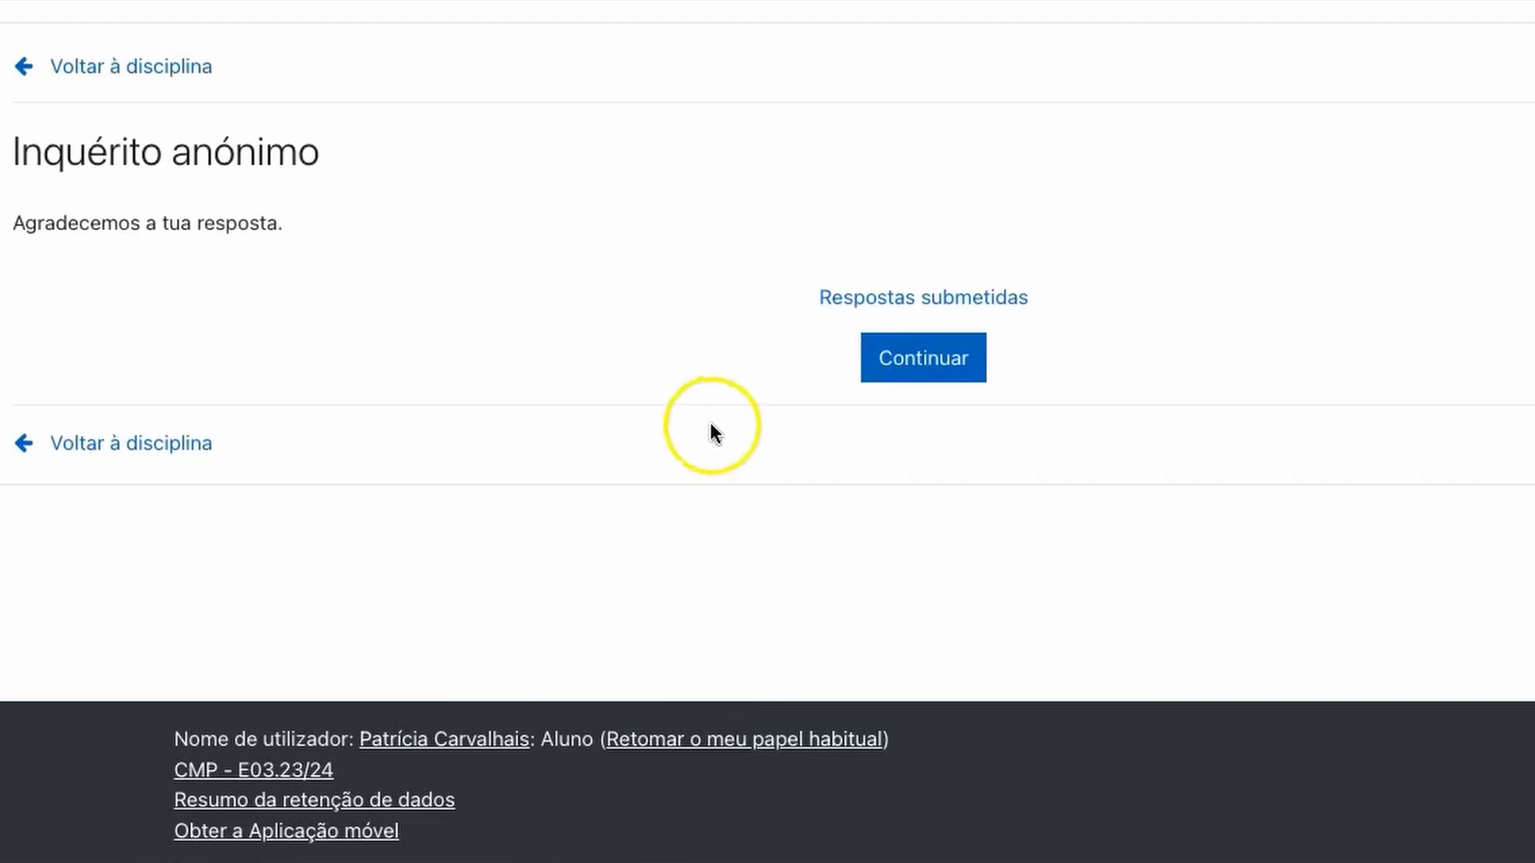
click(902, 360)
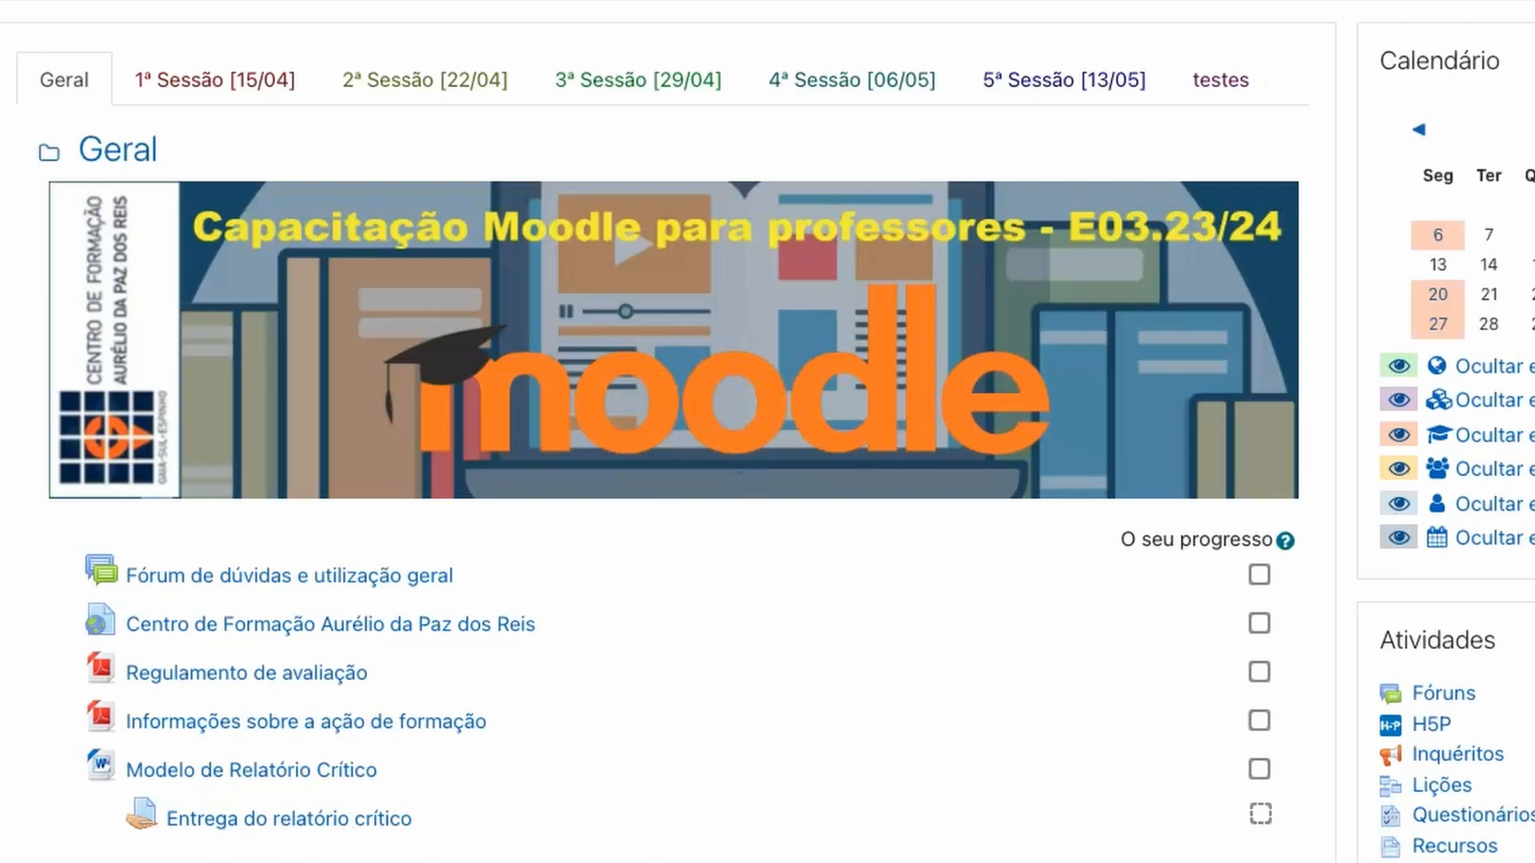
Step: Reopen Inquérito anónimo from the testes section and display its submitted responses
click(1215, 77)
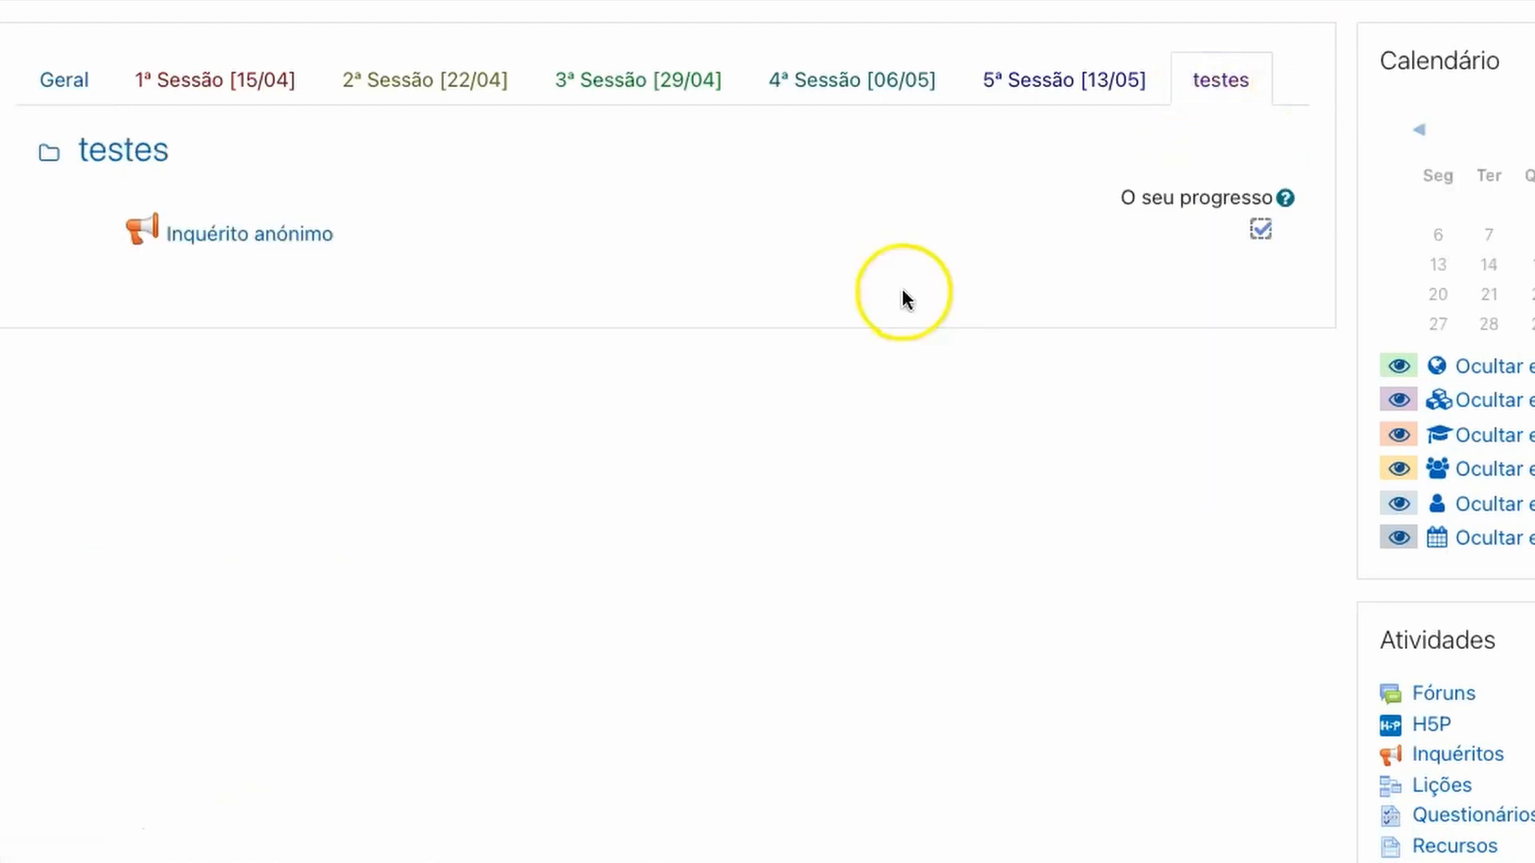
click(276, 236)
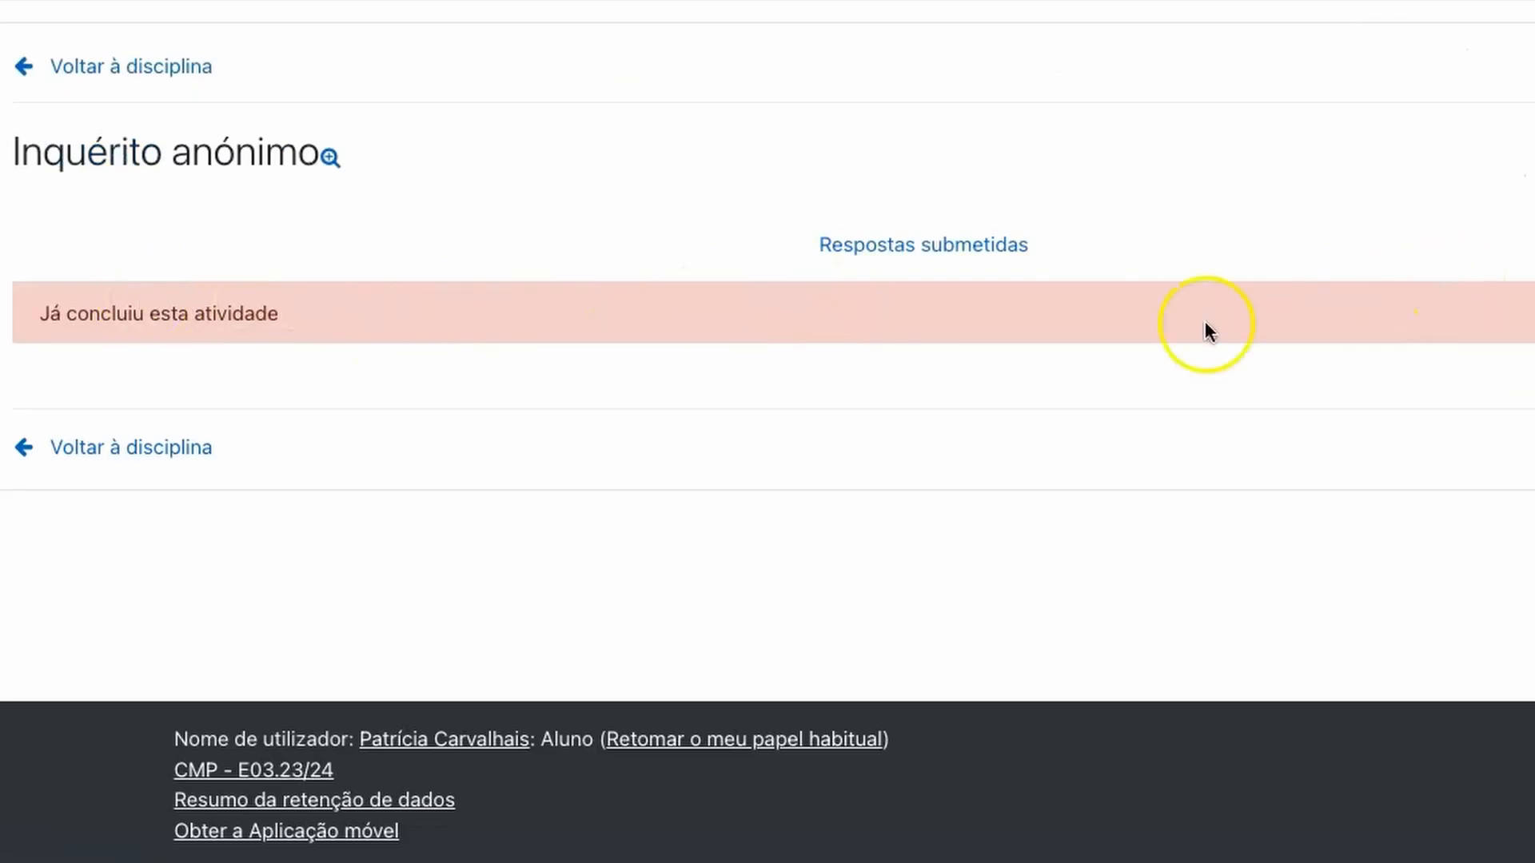
click(893, 246)
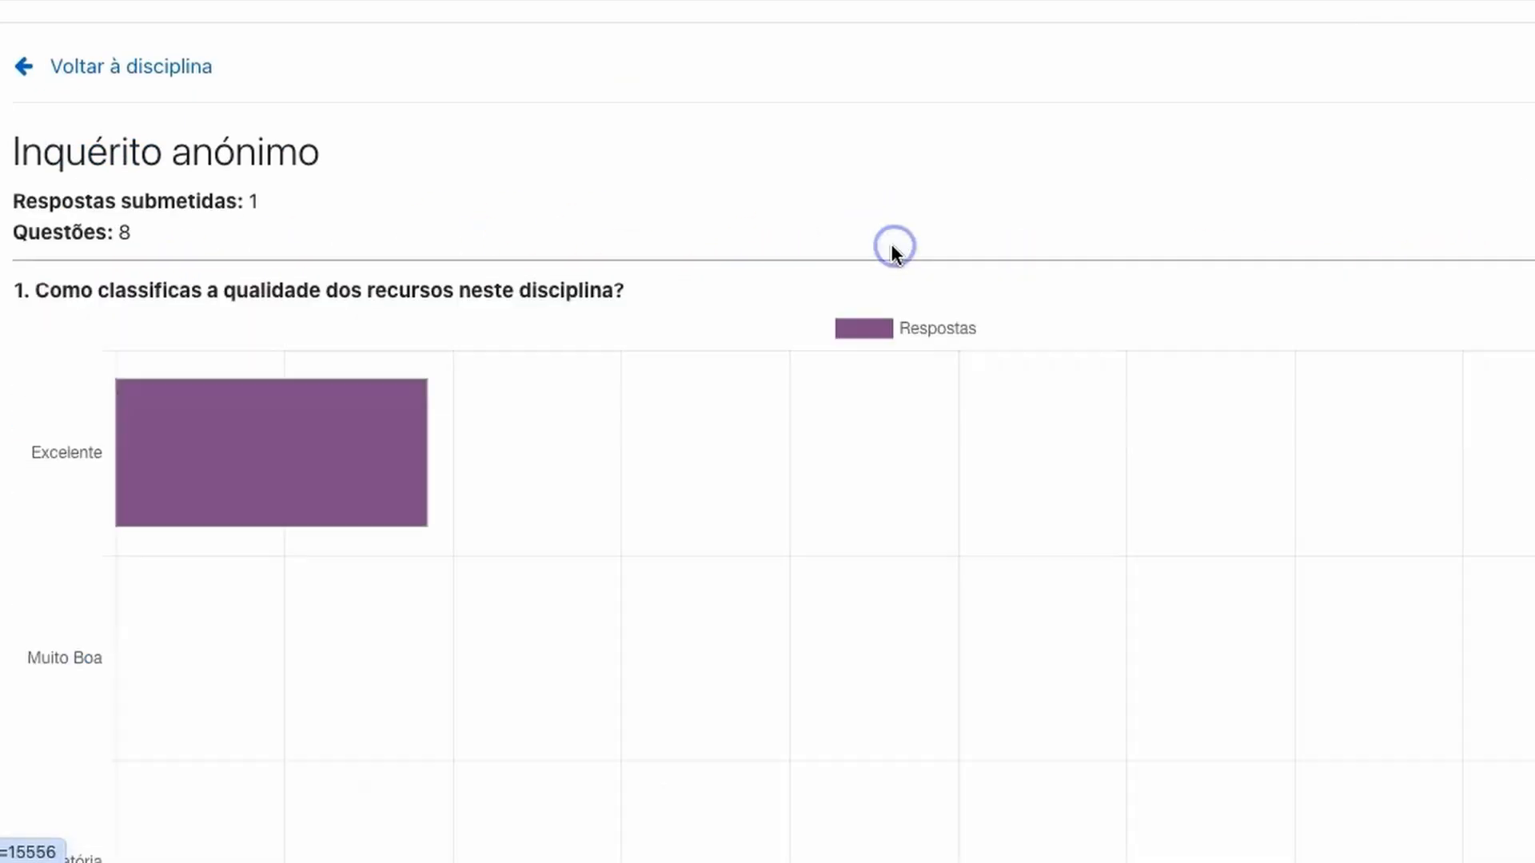
Step: Examine the response charts for the survey questions and show the chart data for question 1
scroll(712, 440, down, 15)
scroll(649, 475, down, 4)
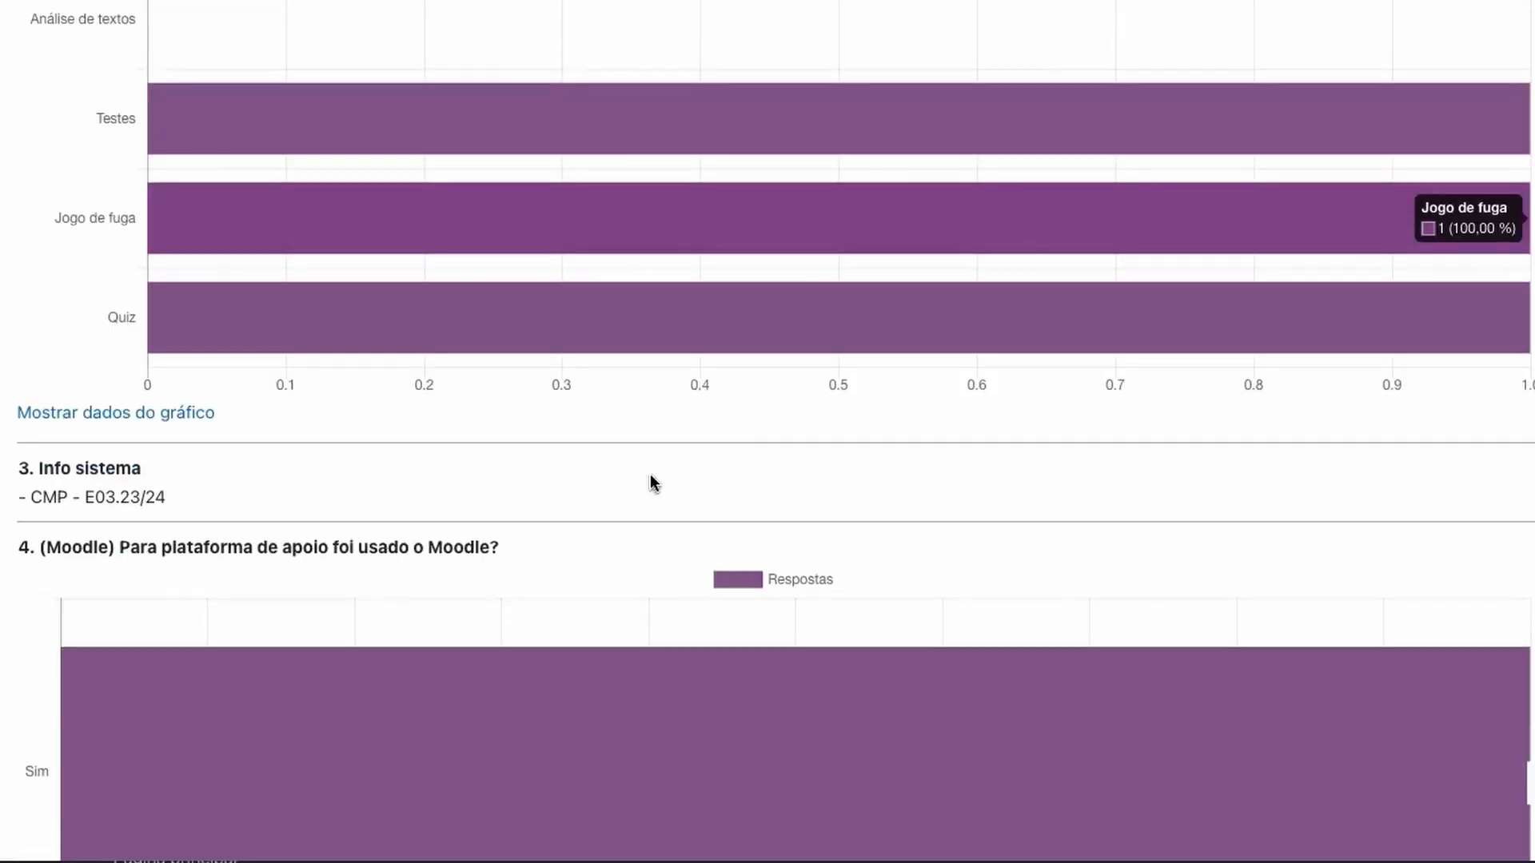
scroll(650, 476, down, 12)
scroll(650, 475, up, 20)
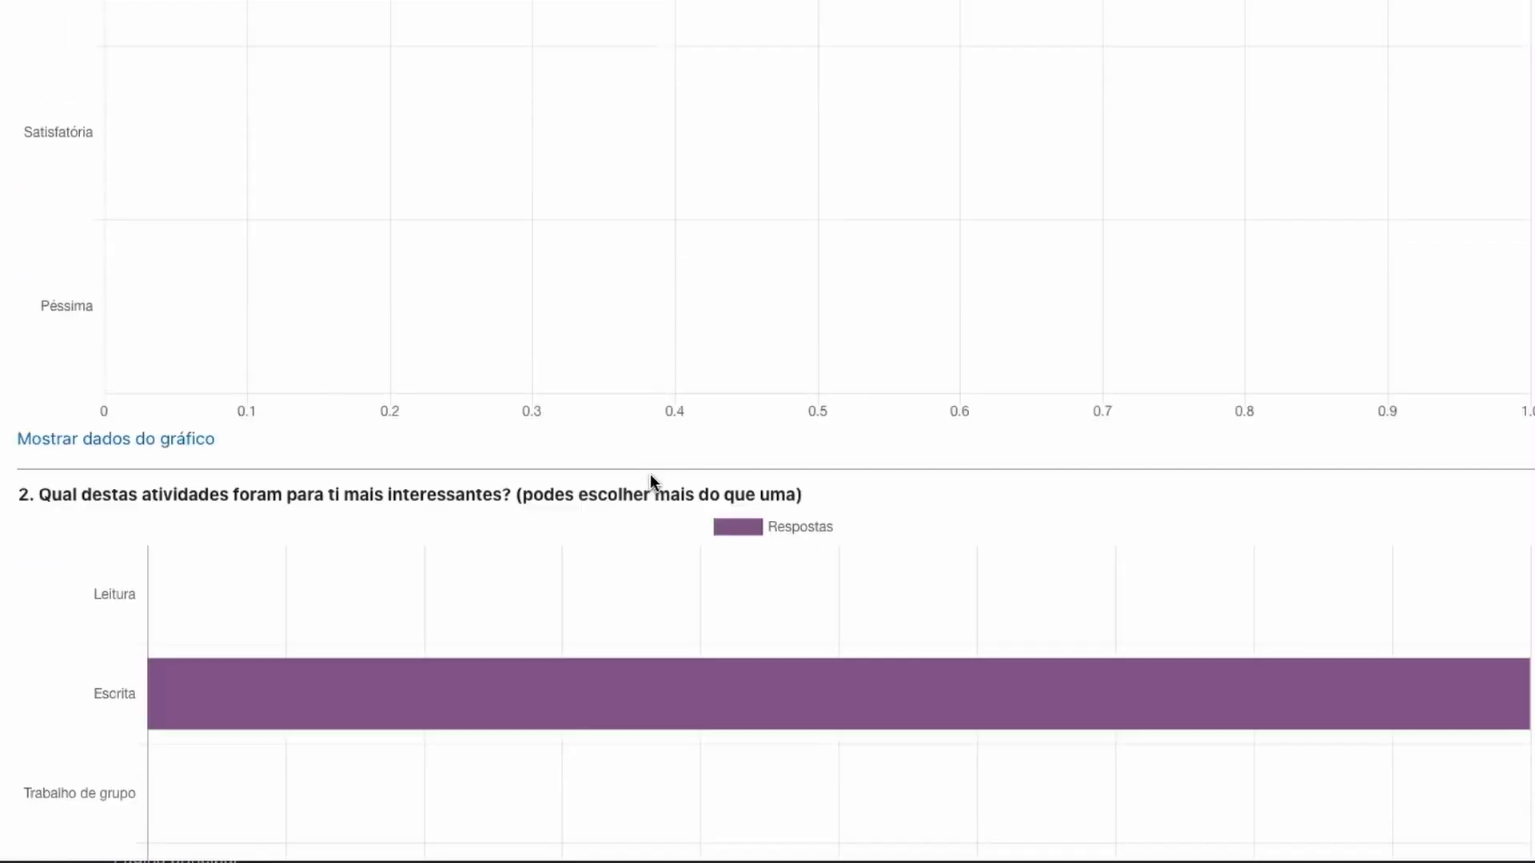
click(103, 18)
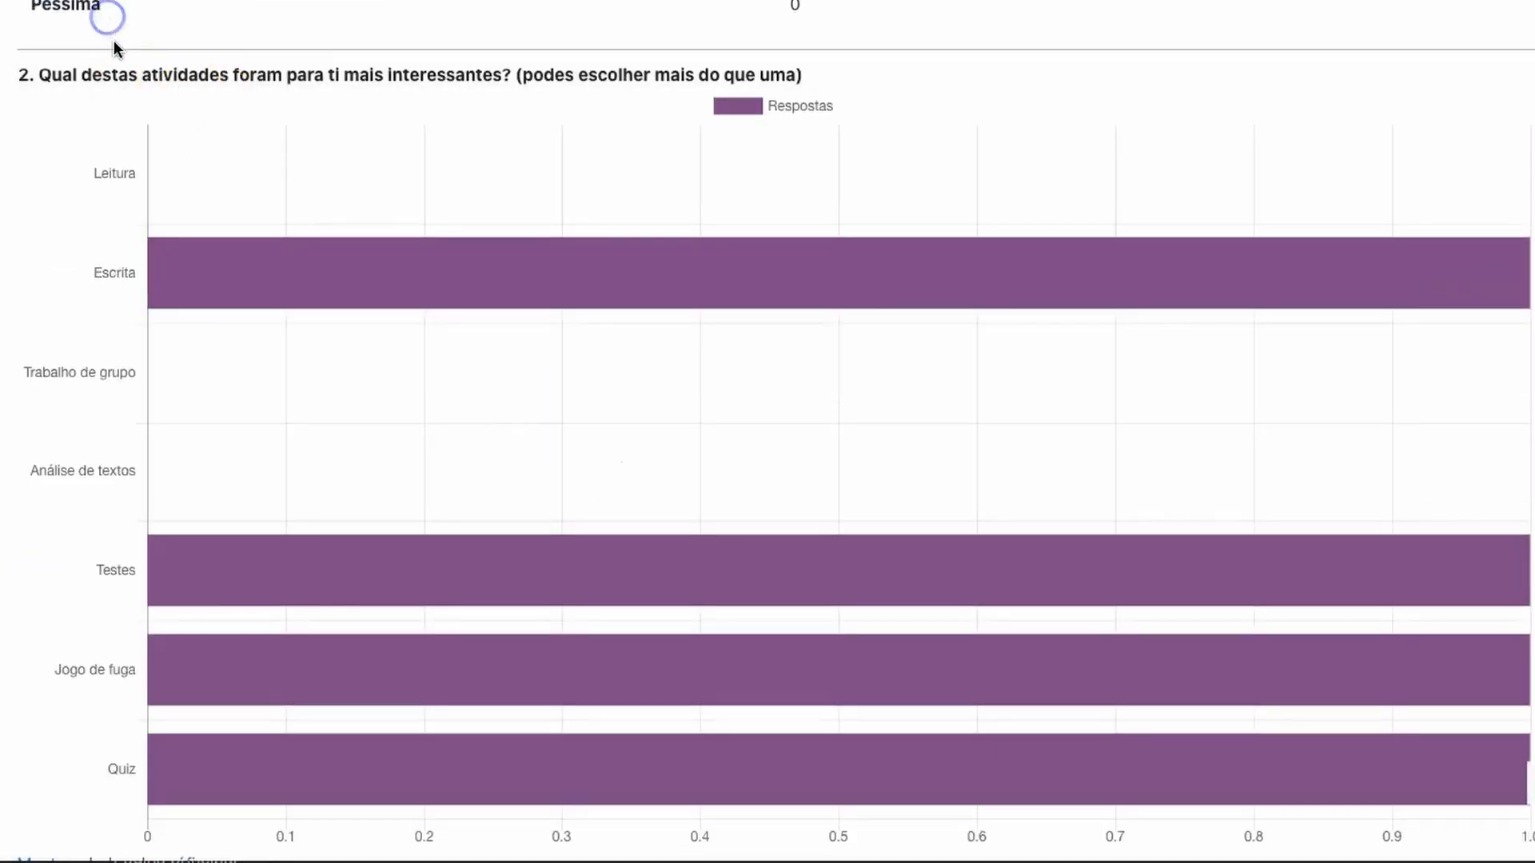
scroll(441, 236, up, 5)
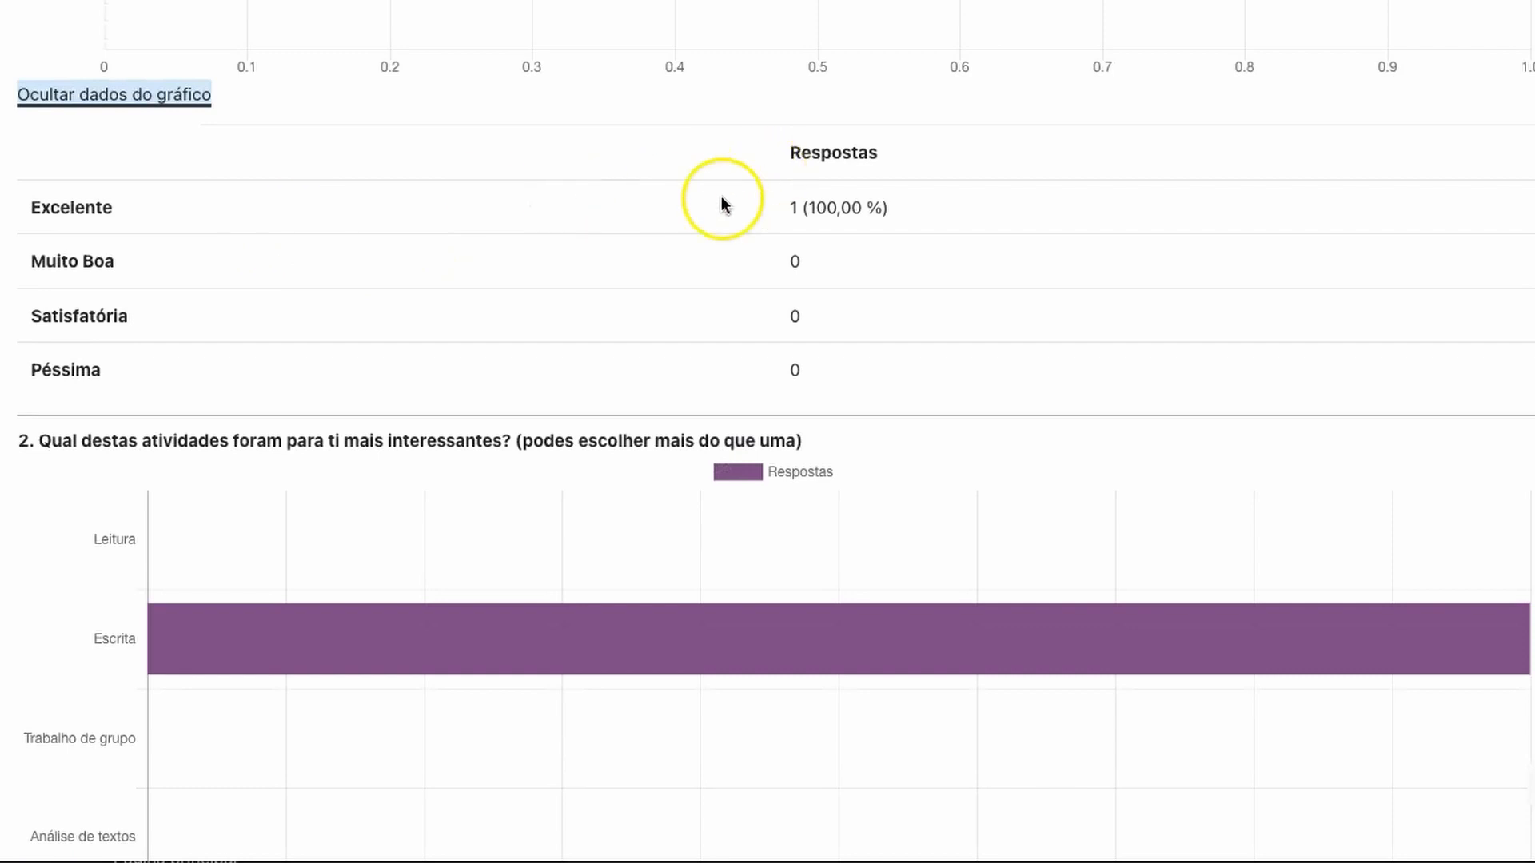
scroll(626, 376, up, 13)
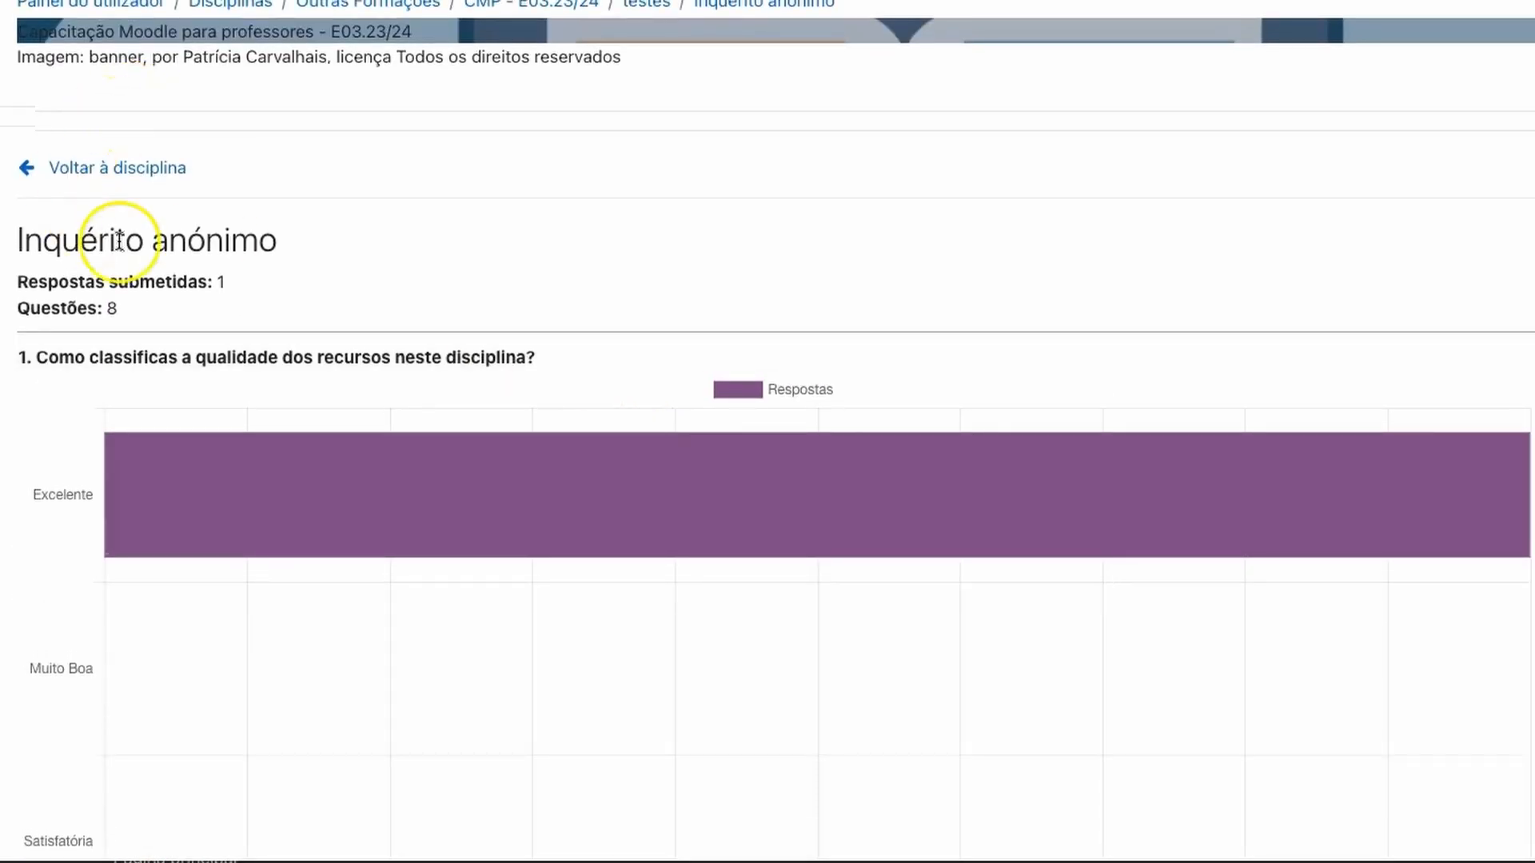
Step: Return to the usual role and check the completion message in the survey's overview
click(1508, 24)
click(1399, 224)
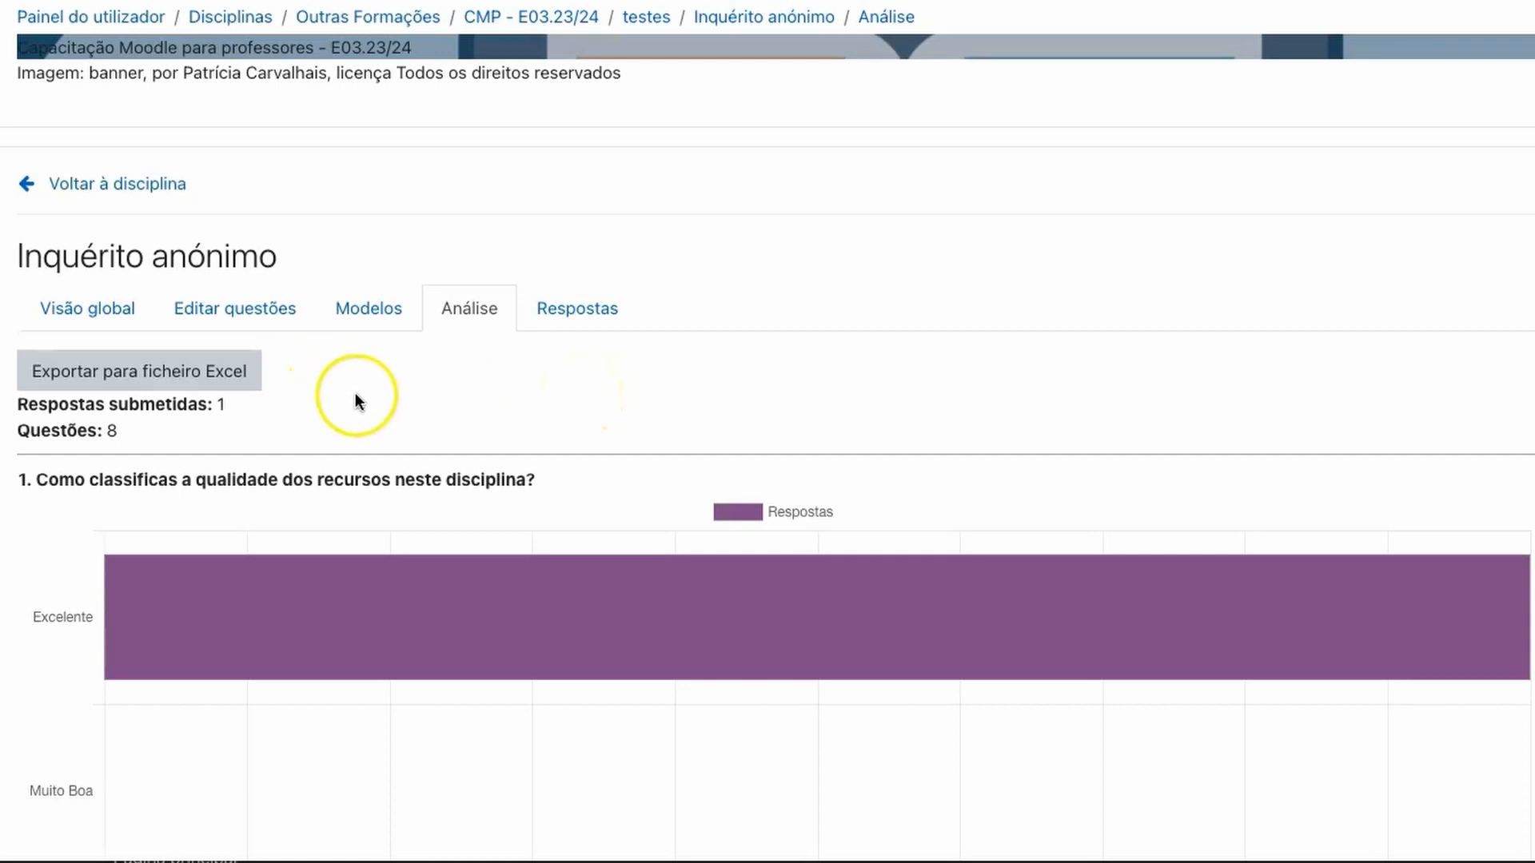
click(88, 308)
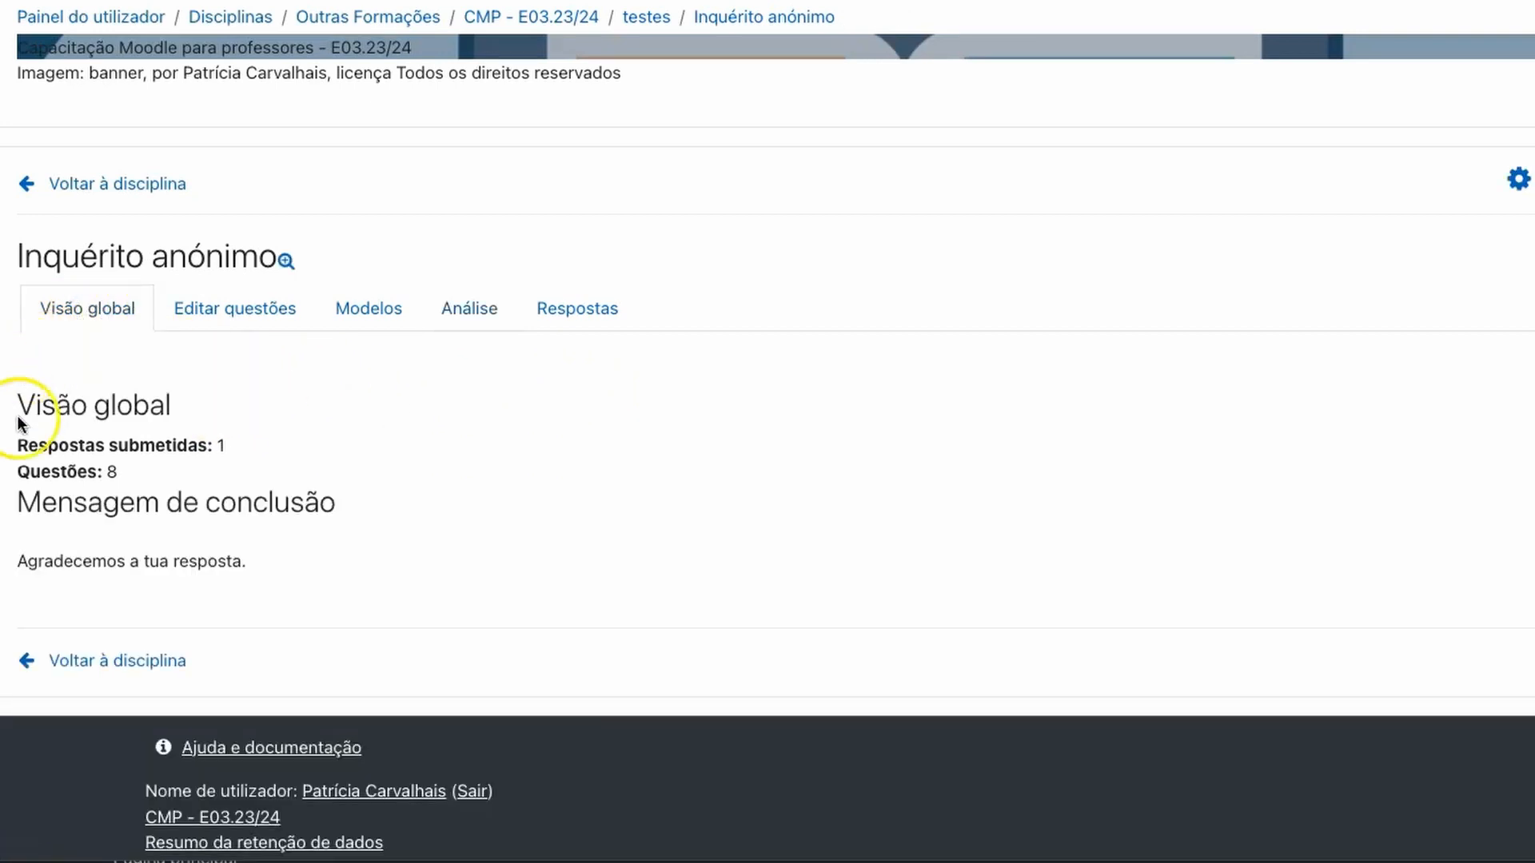
drag(17, 562, 260, 564)
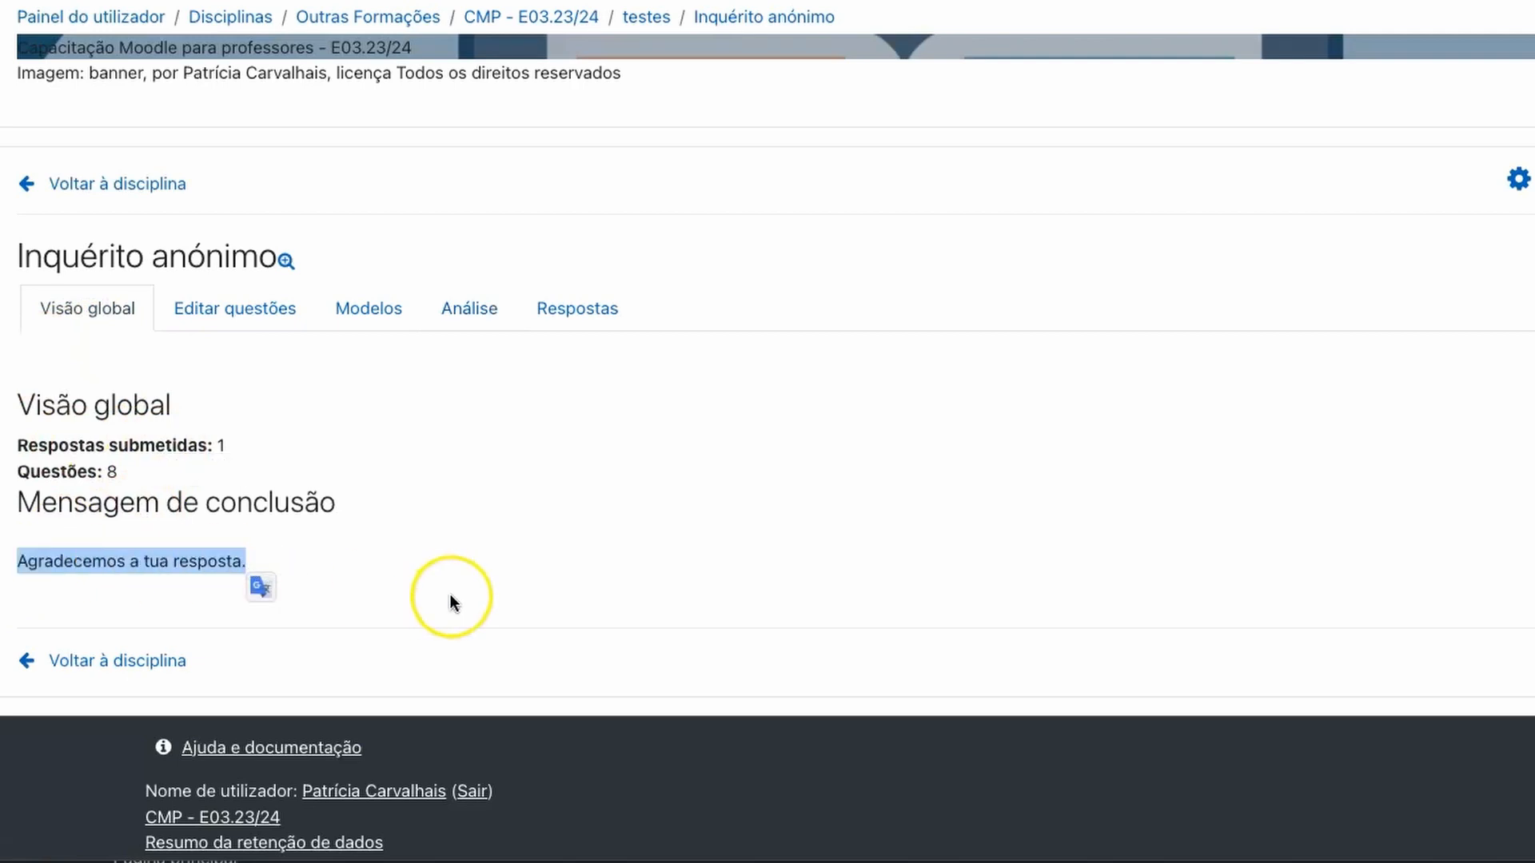
Step: Open the settings of Inquérito anónimo for editing and go to its description area
click(1516, 180)
click(1391, 226)
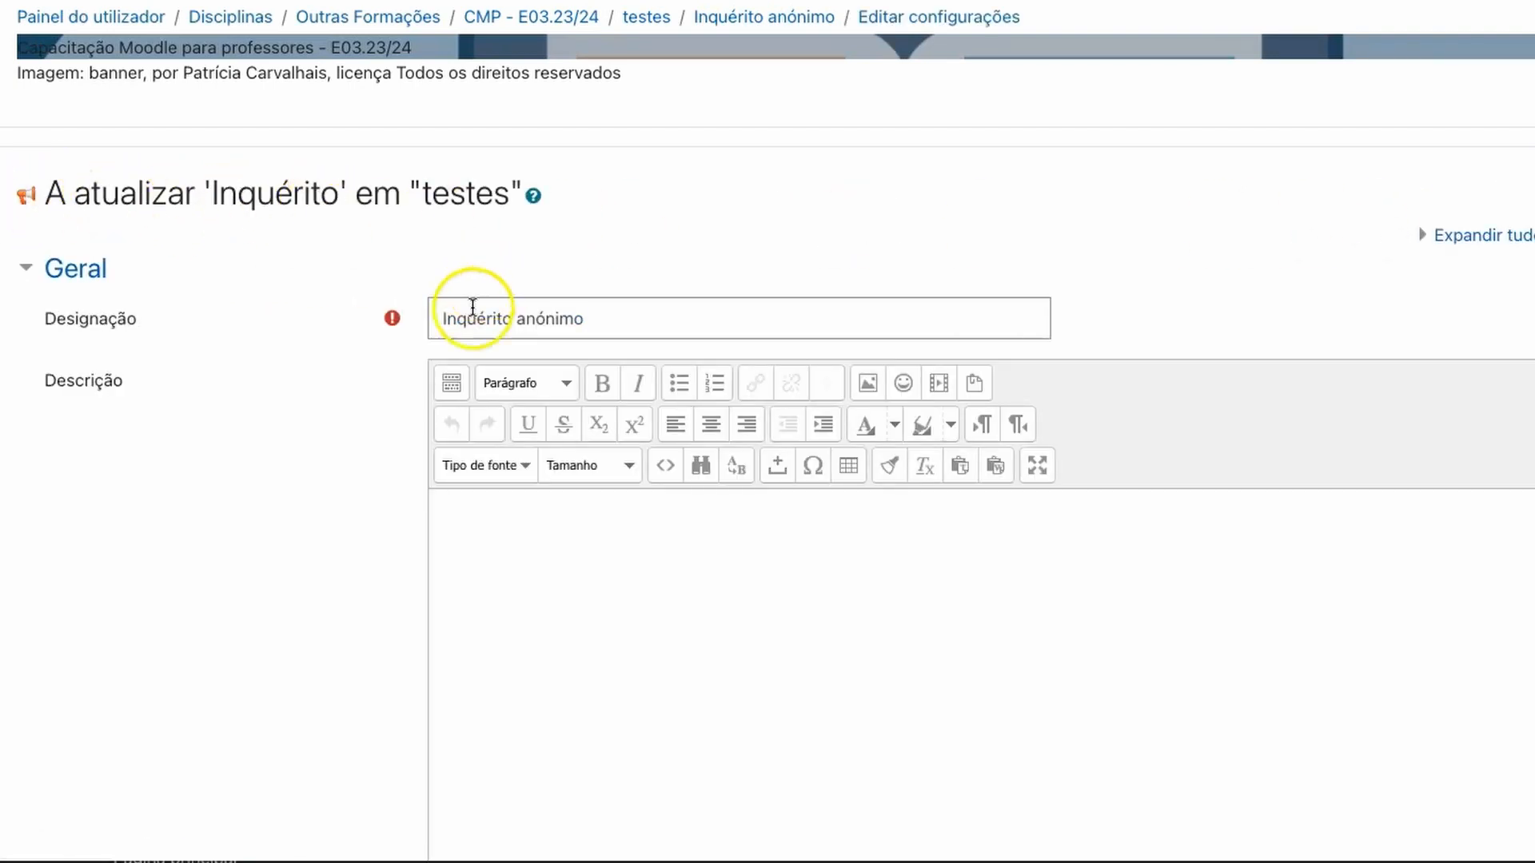
scroll(651, 521, down, 3)
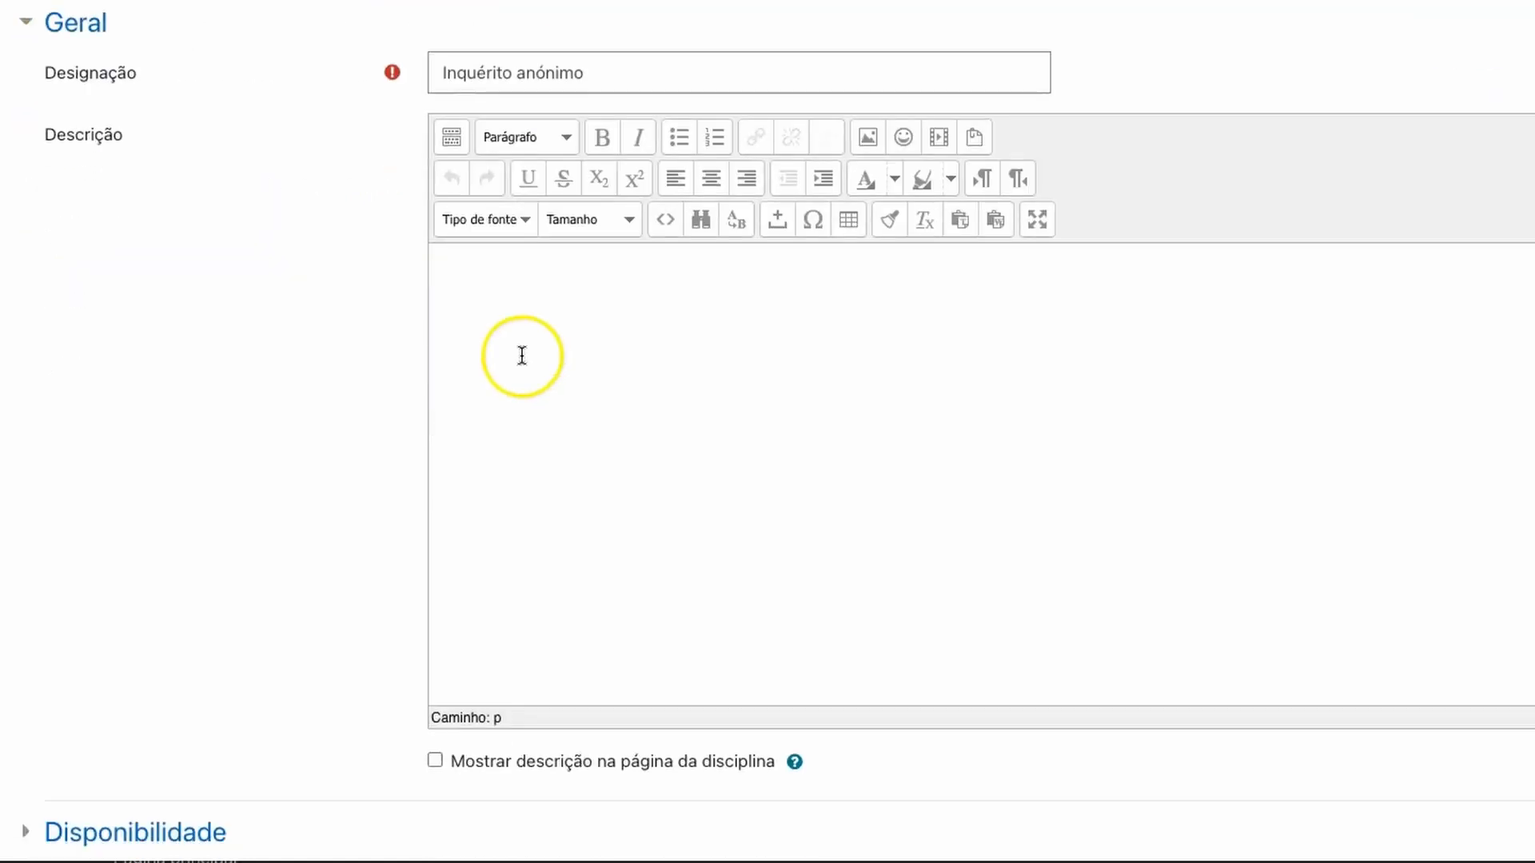
Step: Try enabling the start and end dates for responses under Disponibilidade, and disable both again
click(436, 761)
scroll(770, 525, down, 5)
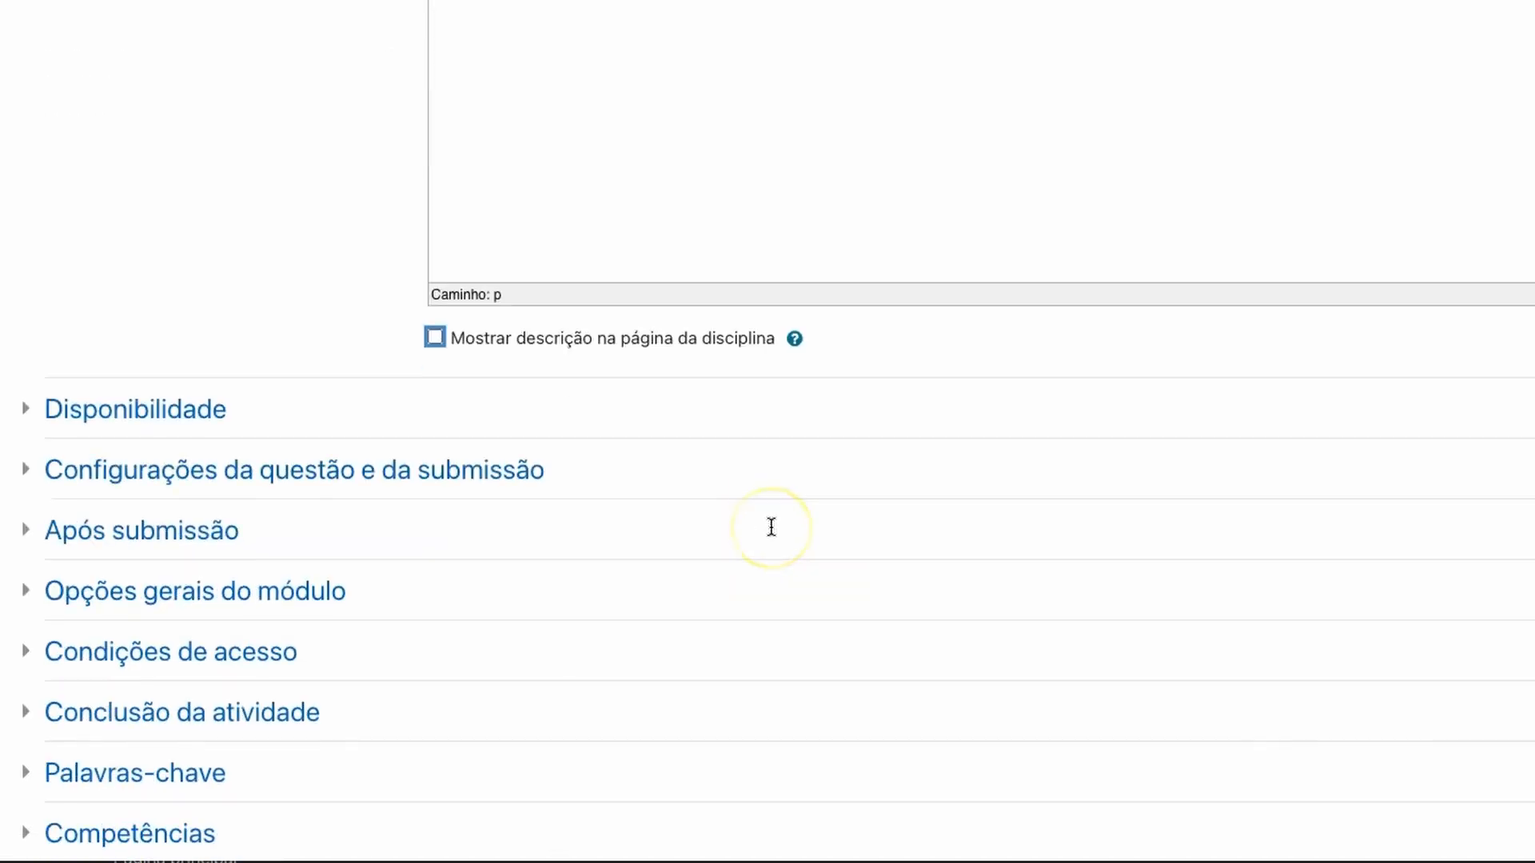
scroll(772, 527, down, 2)
click(156, 272)
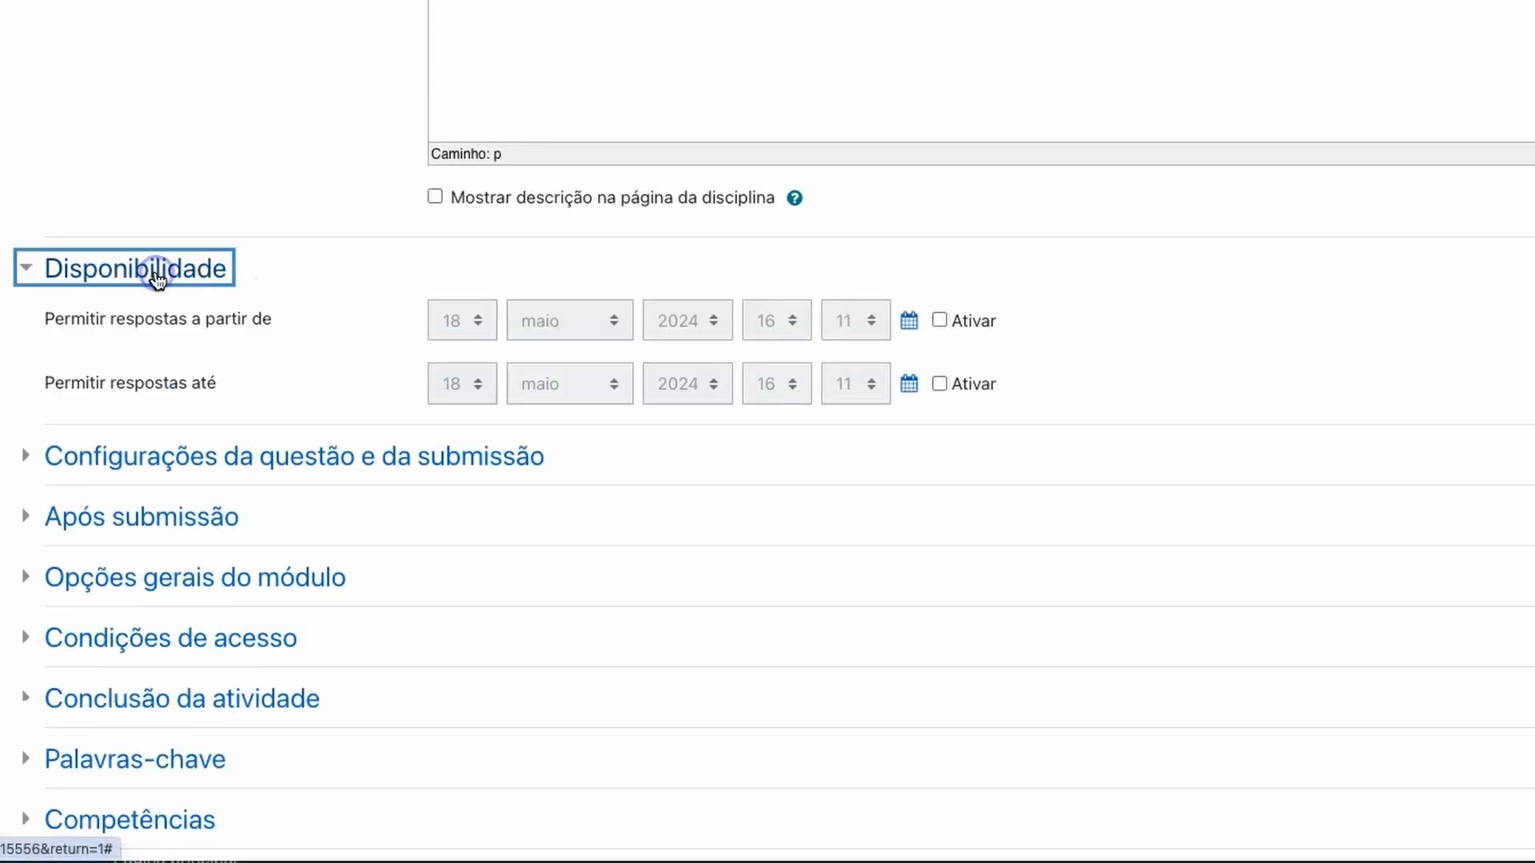
click(939, 319)
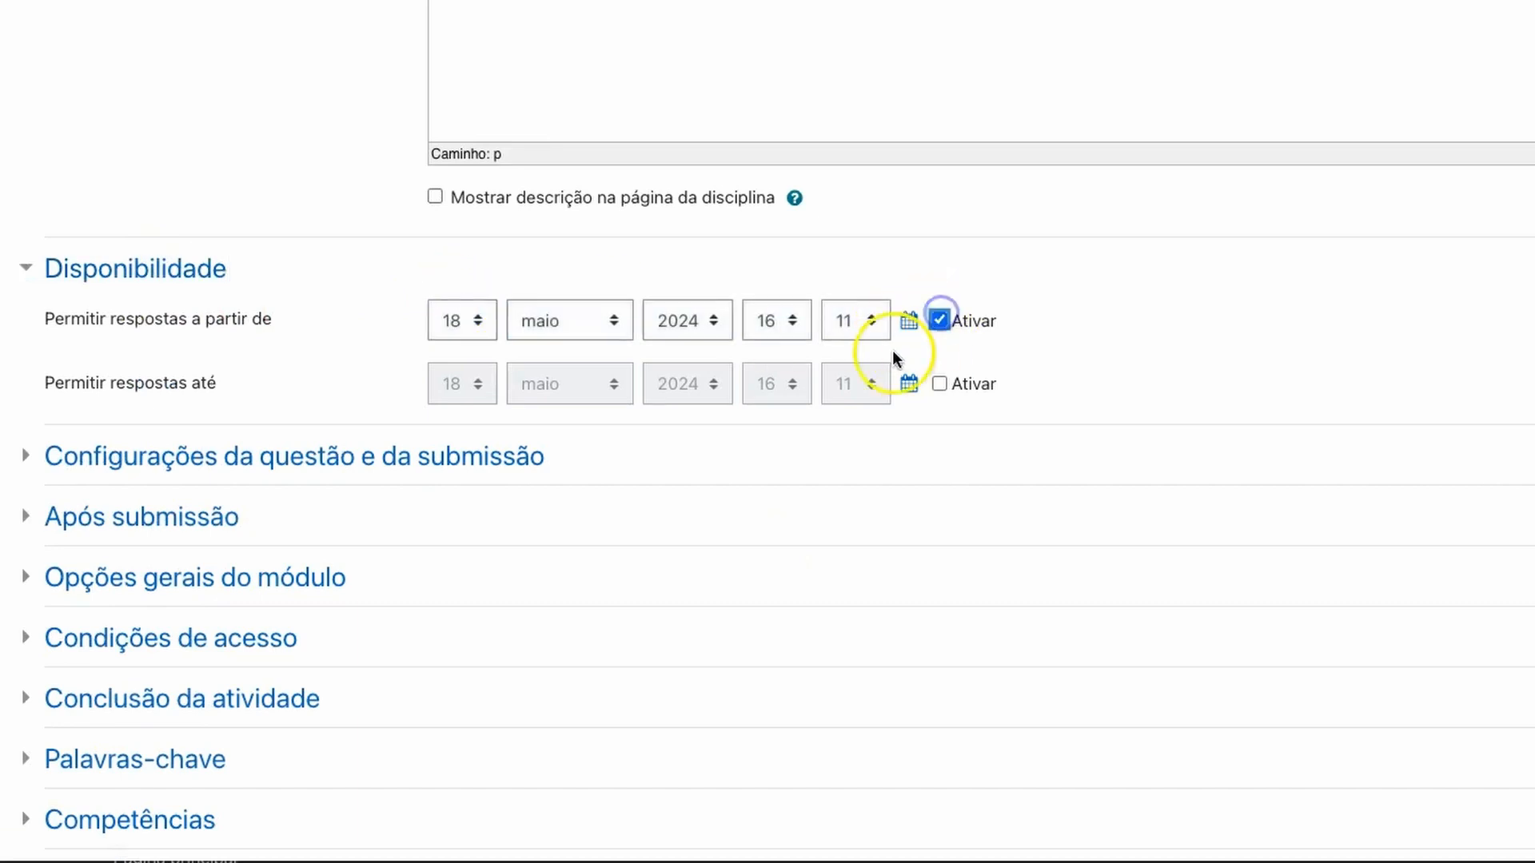
click(939, 384)
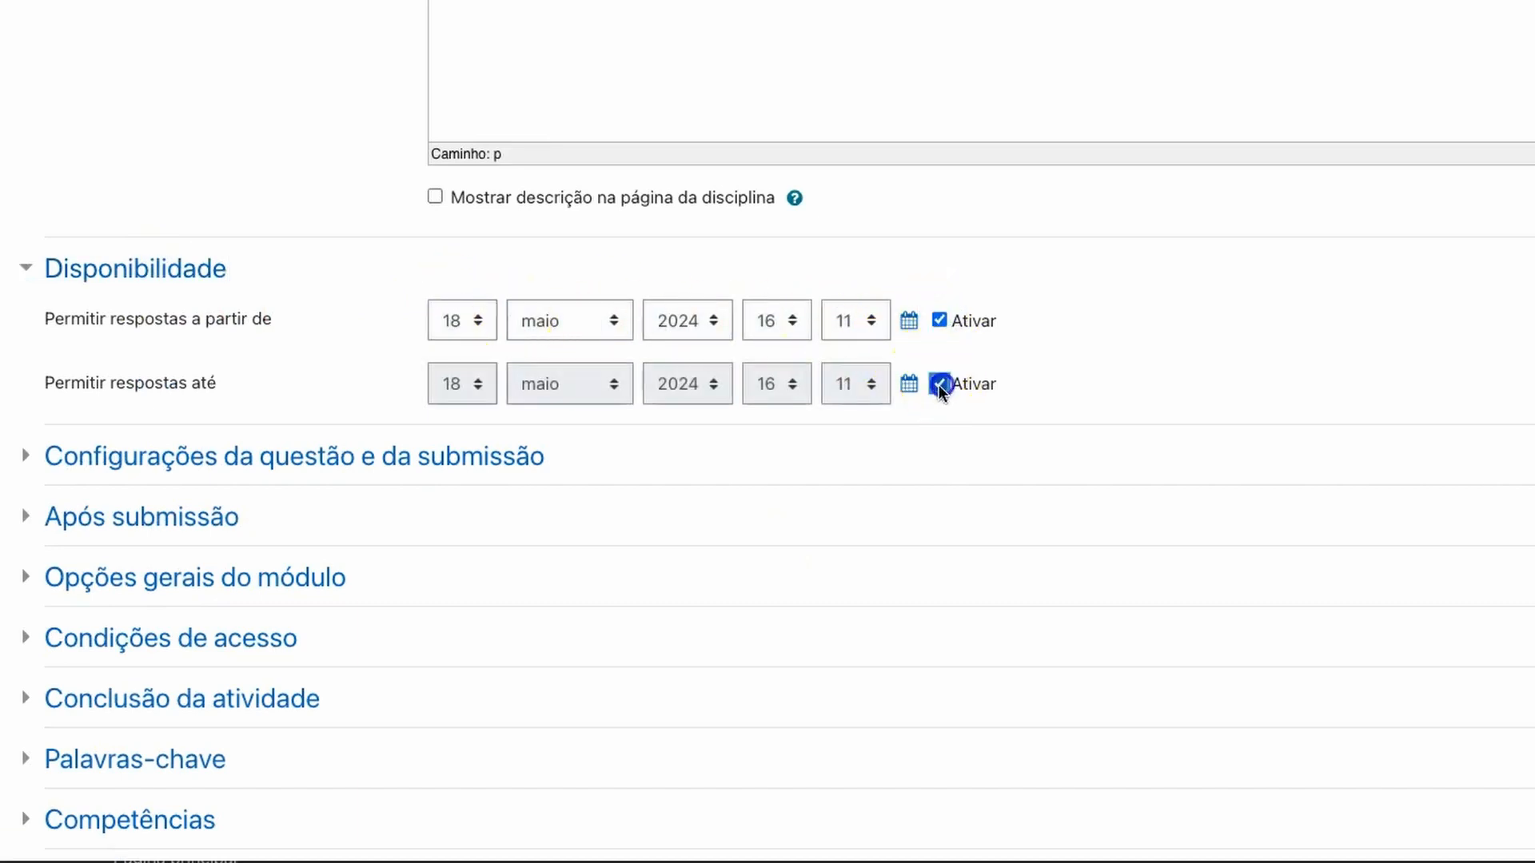
click(938, 384)
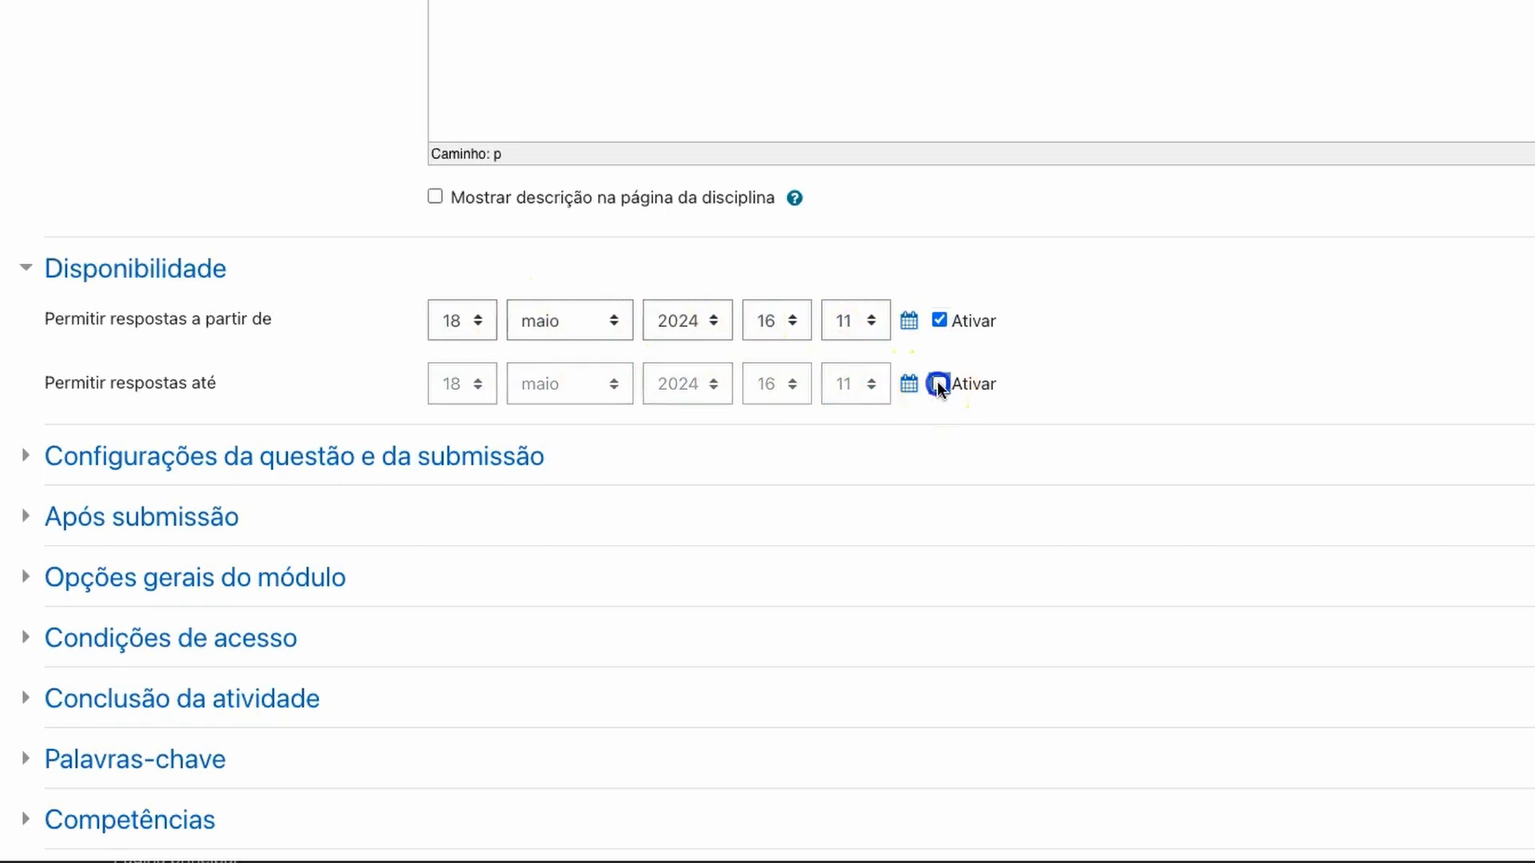
click(939, 320)
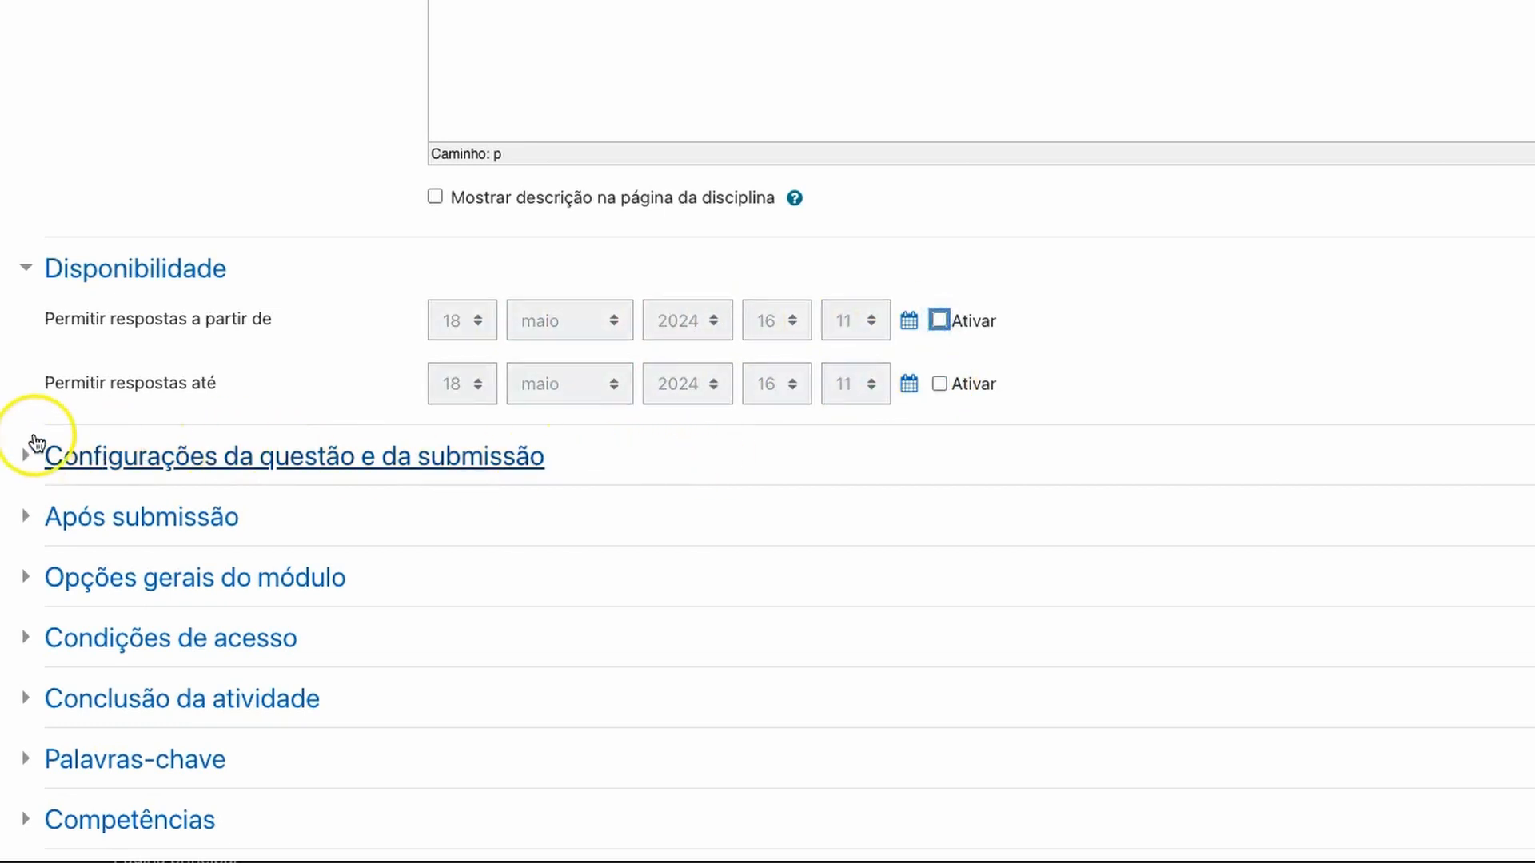
click(27, 269)
Step: Examine the options for Guardar nomes dos utilizadores and read the help for Permitir múltiplas submissões in the question and submission settings
click(37, 336)
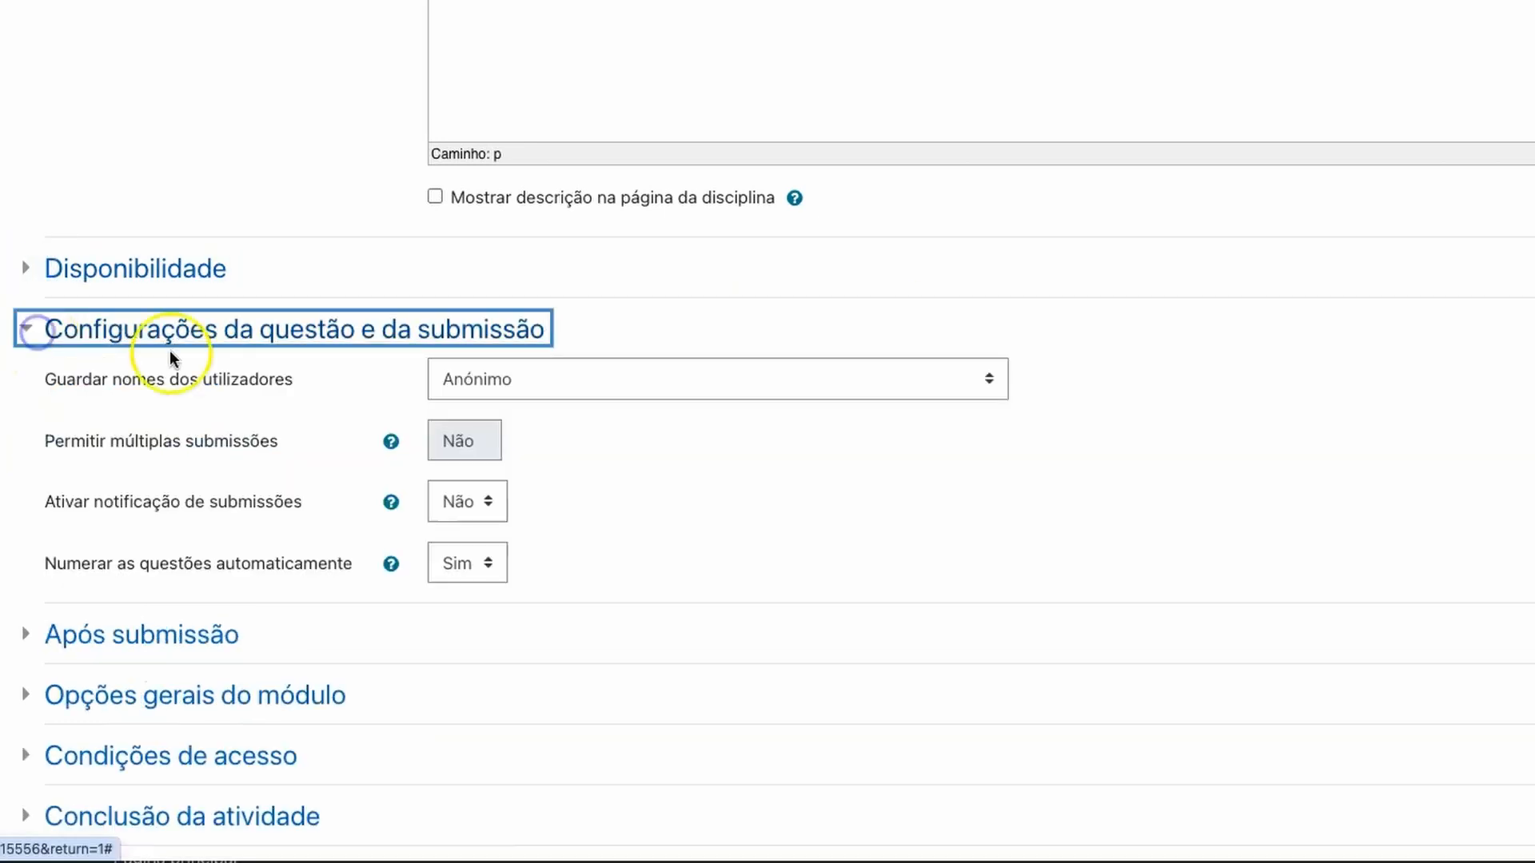
click(707, 377)
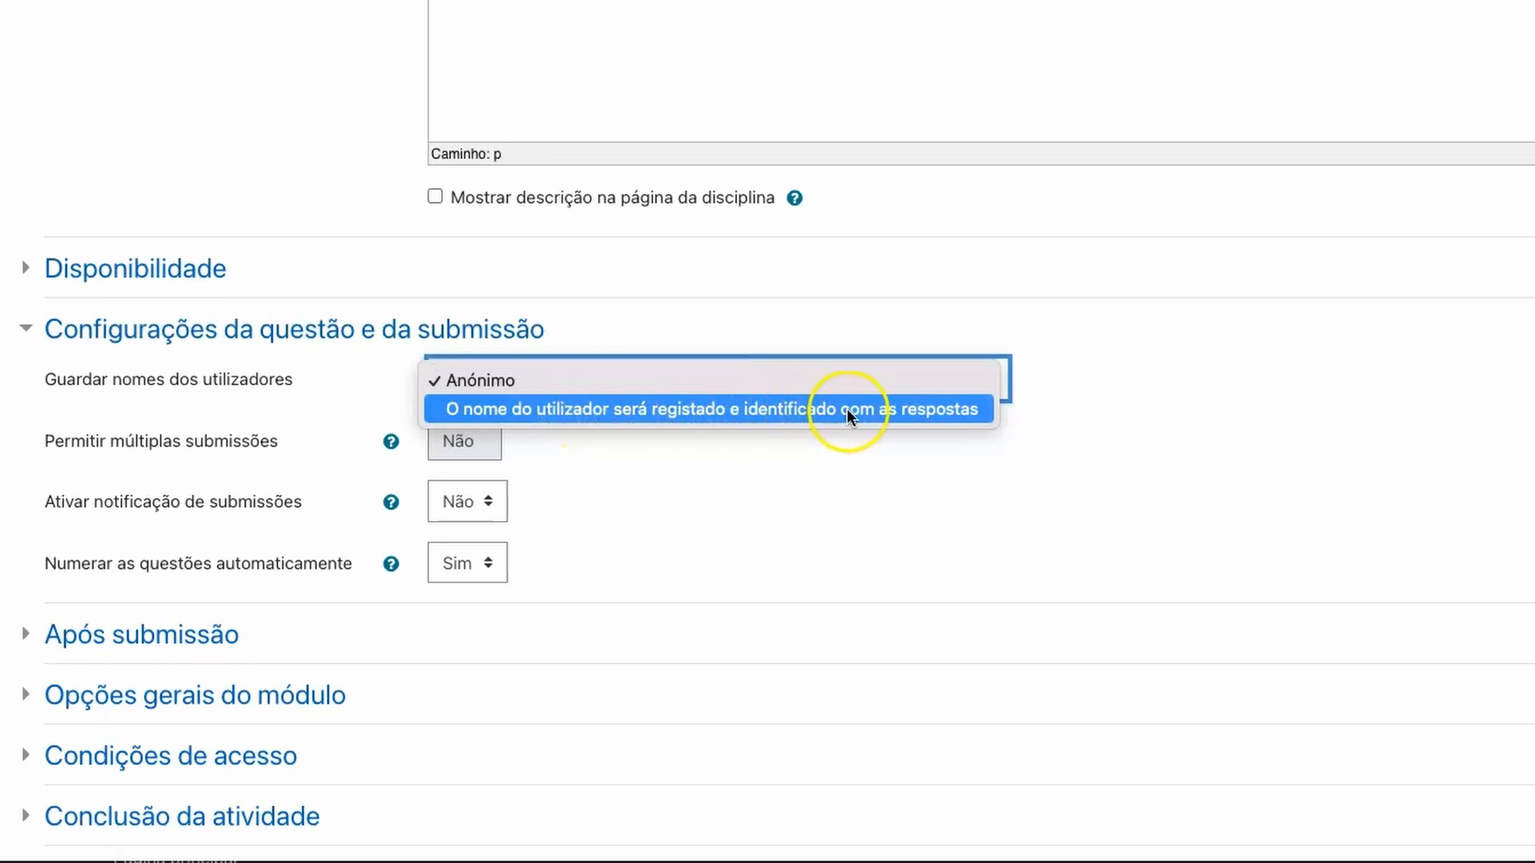
click(1052, 386)
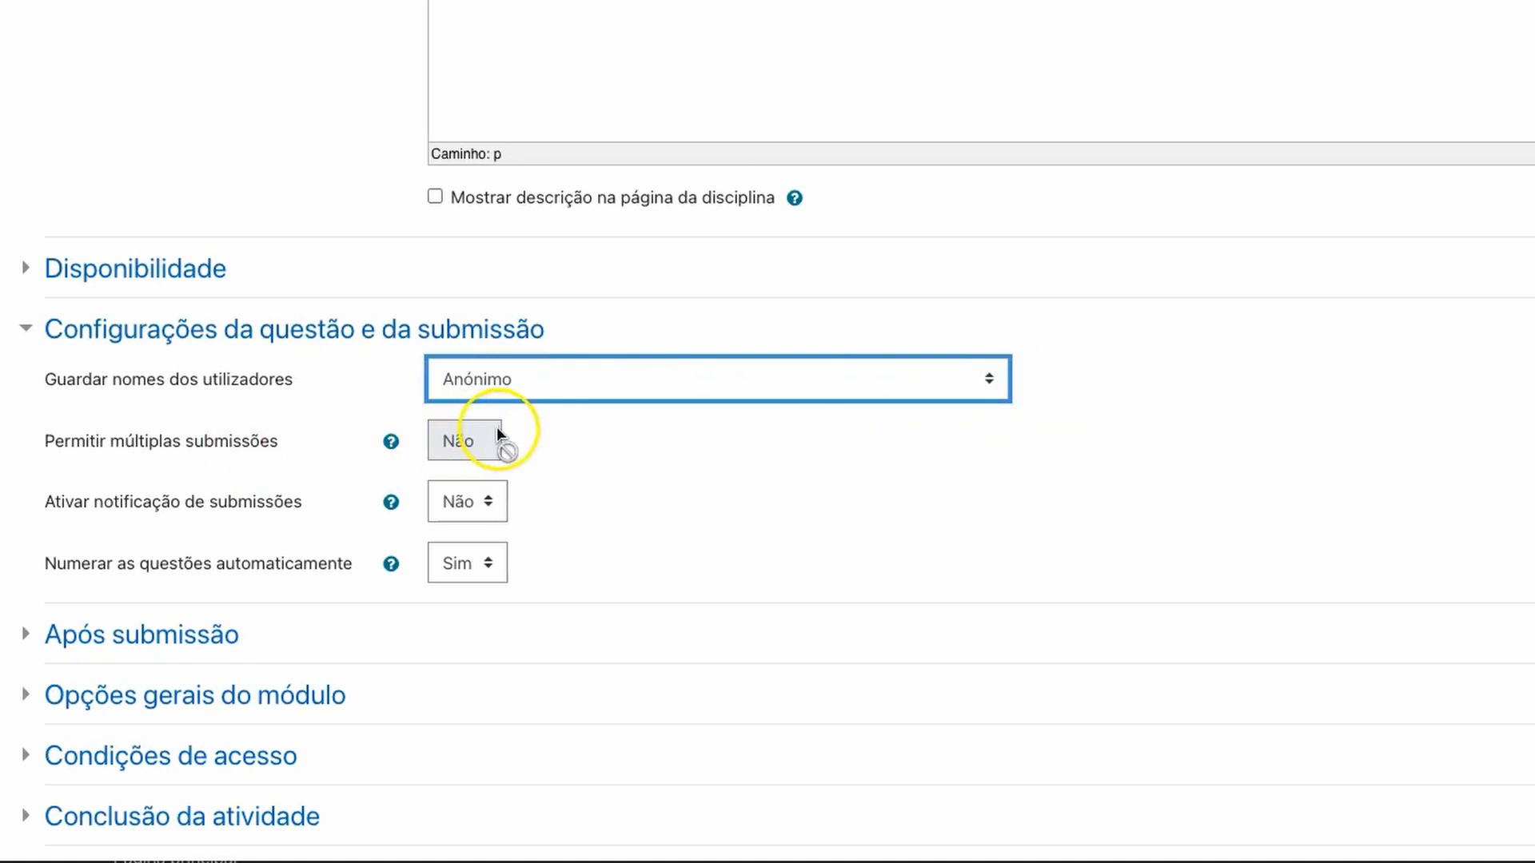
click(390, 445)
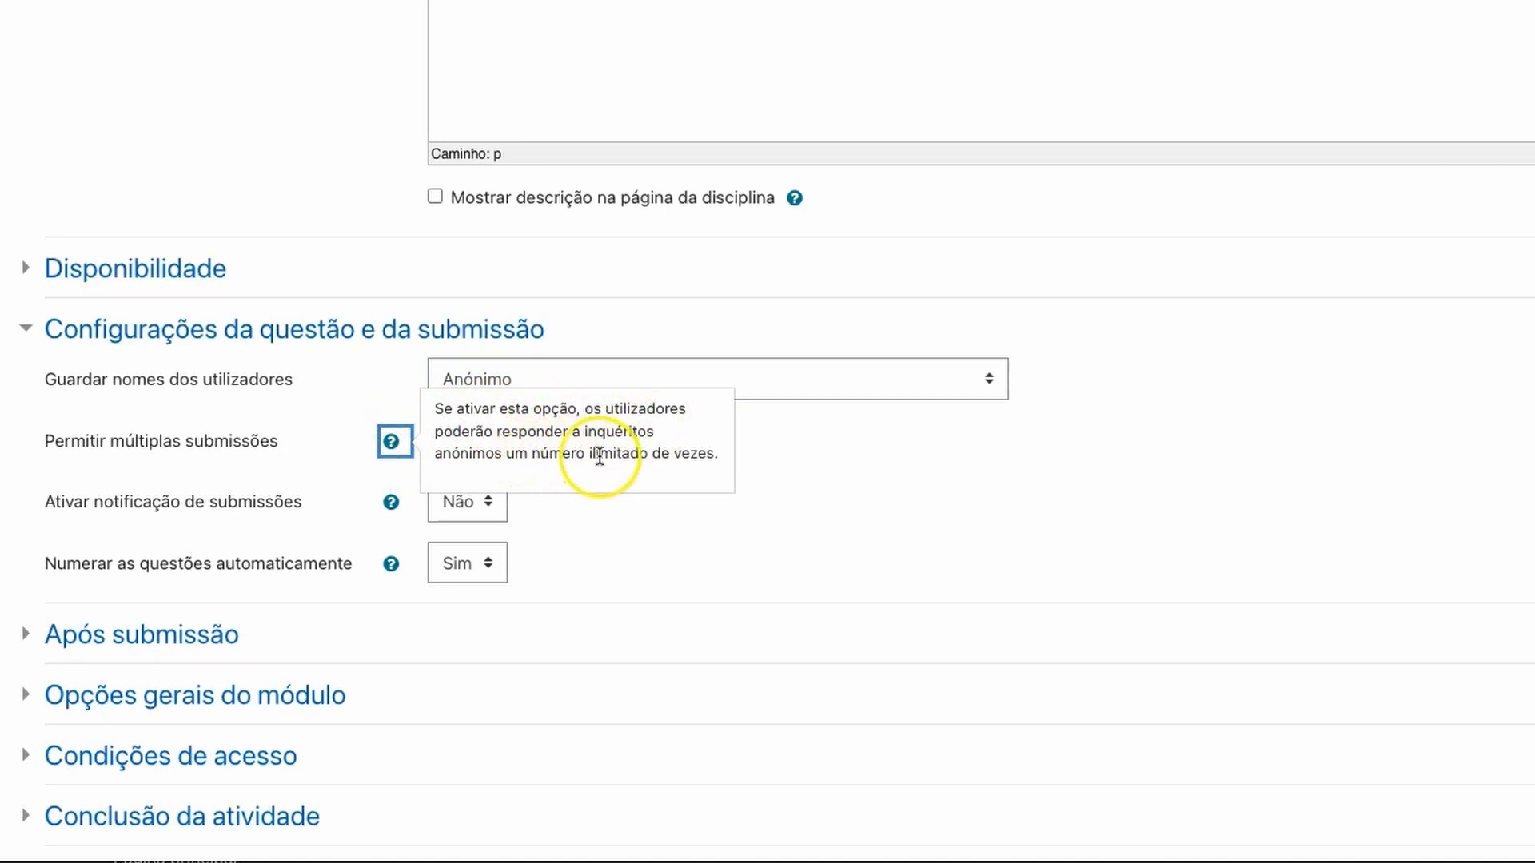
click(790, 457)
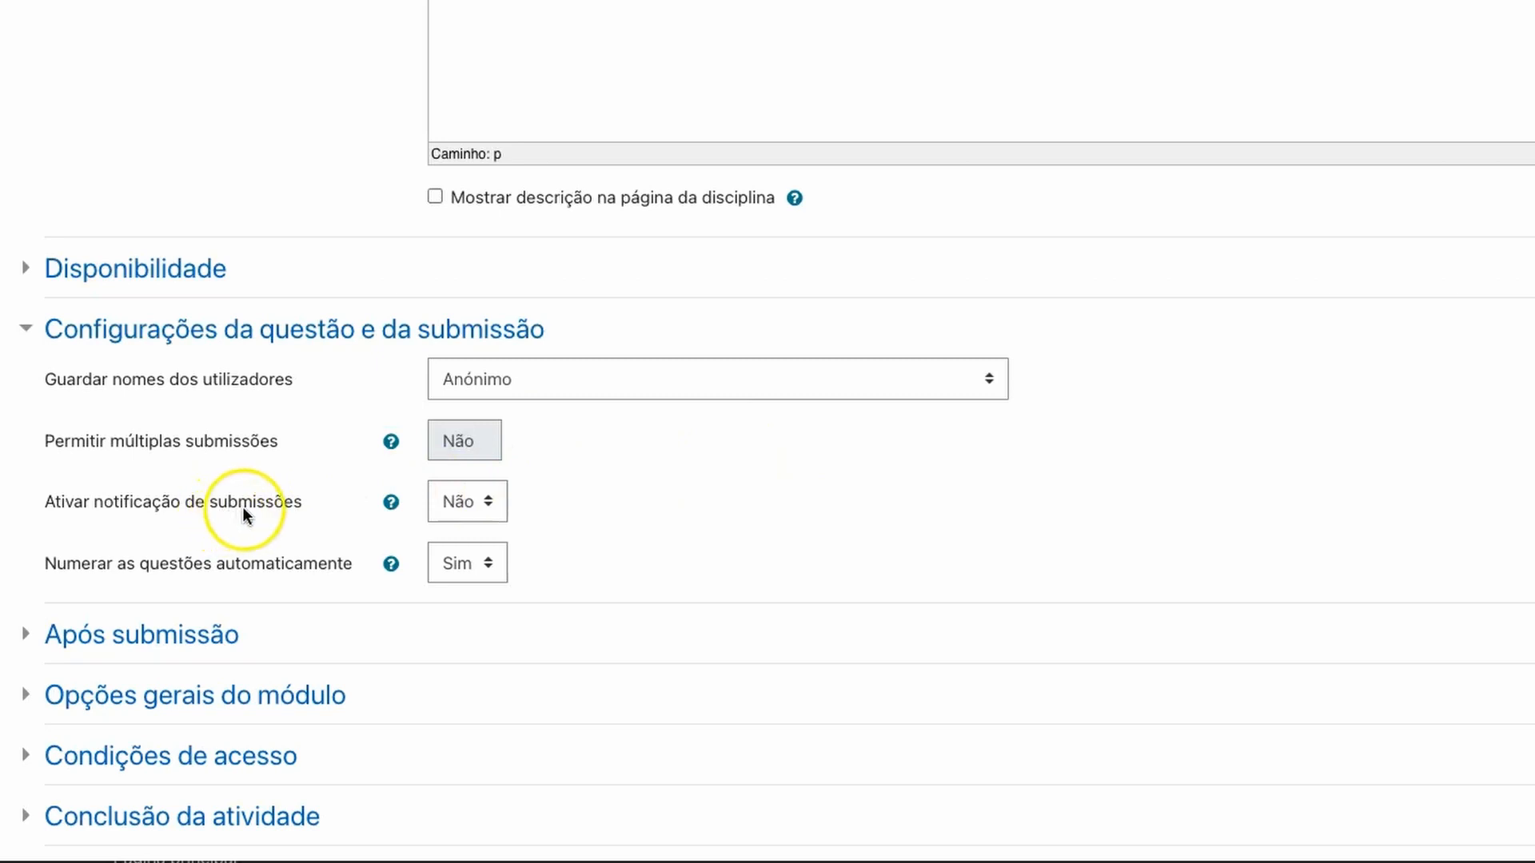
Step: Try setting Ativar notificação de submissões to Sim, and return it to Não
click(486, 502)
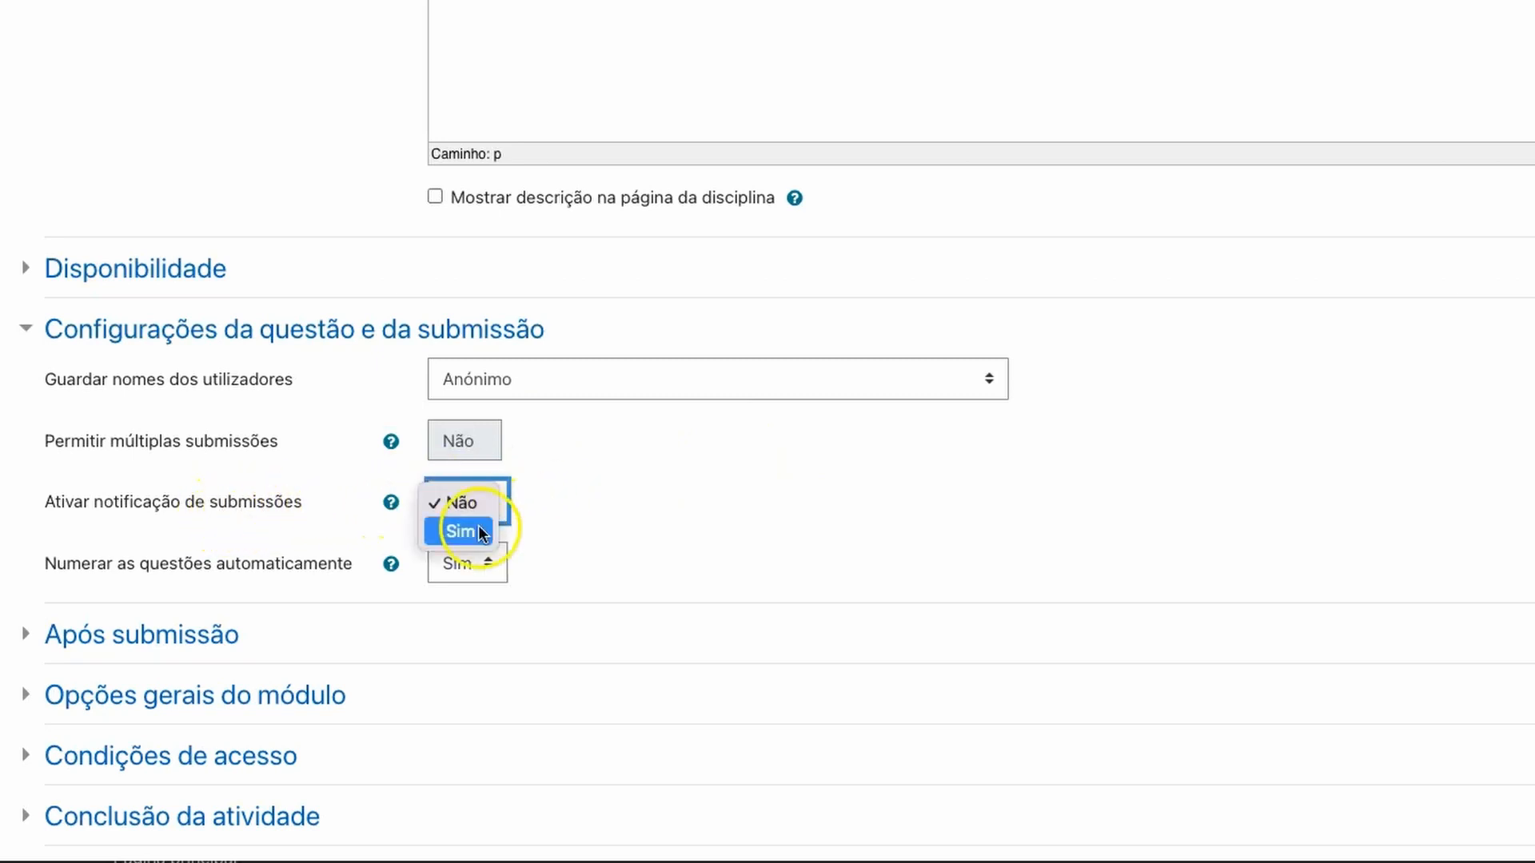
click(474, 532)
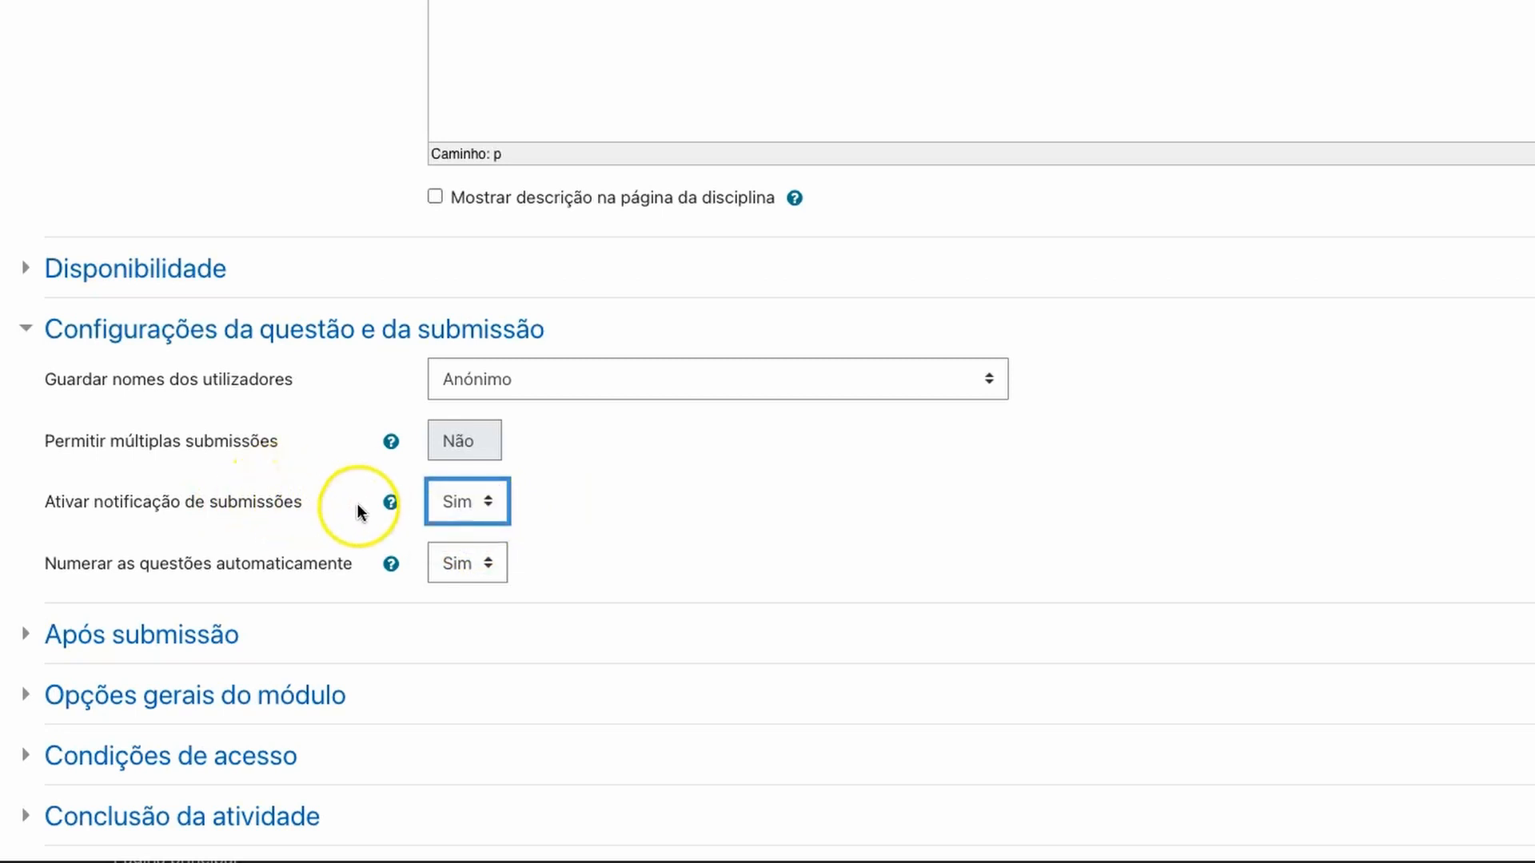
click(487, 507)
click(464, 477)
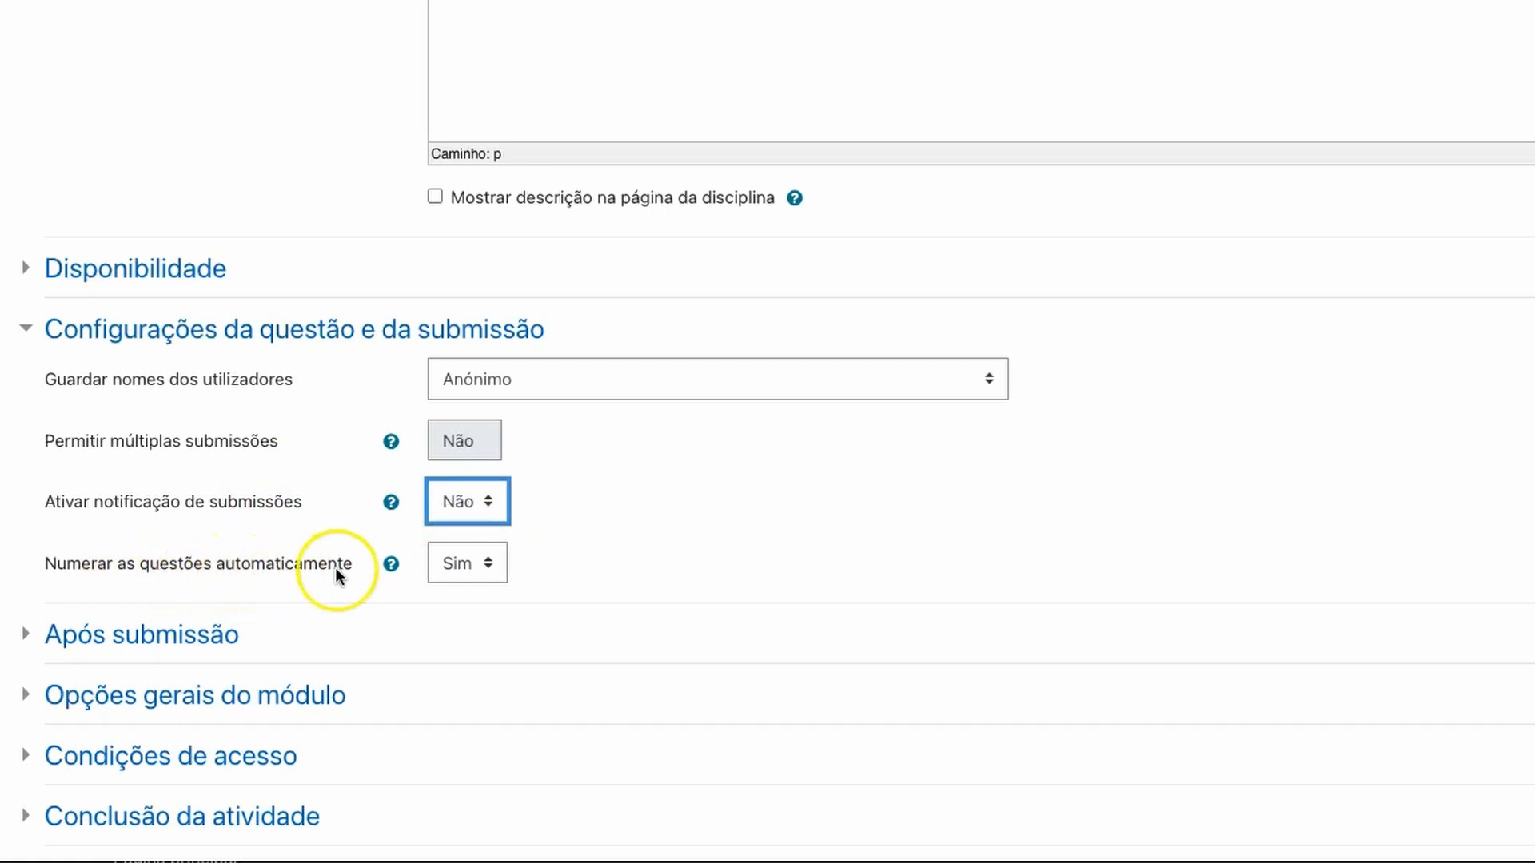
Step: Read the help for Numerar as questões automaticamente and collapse the question and submission settings
click(390, 563)
click(663, 466)
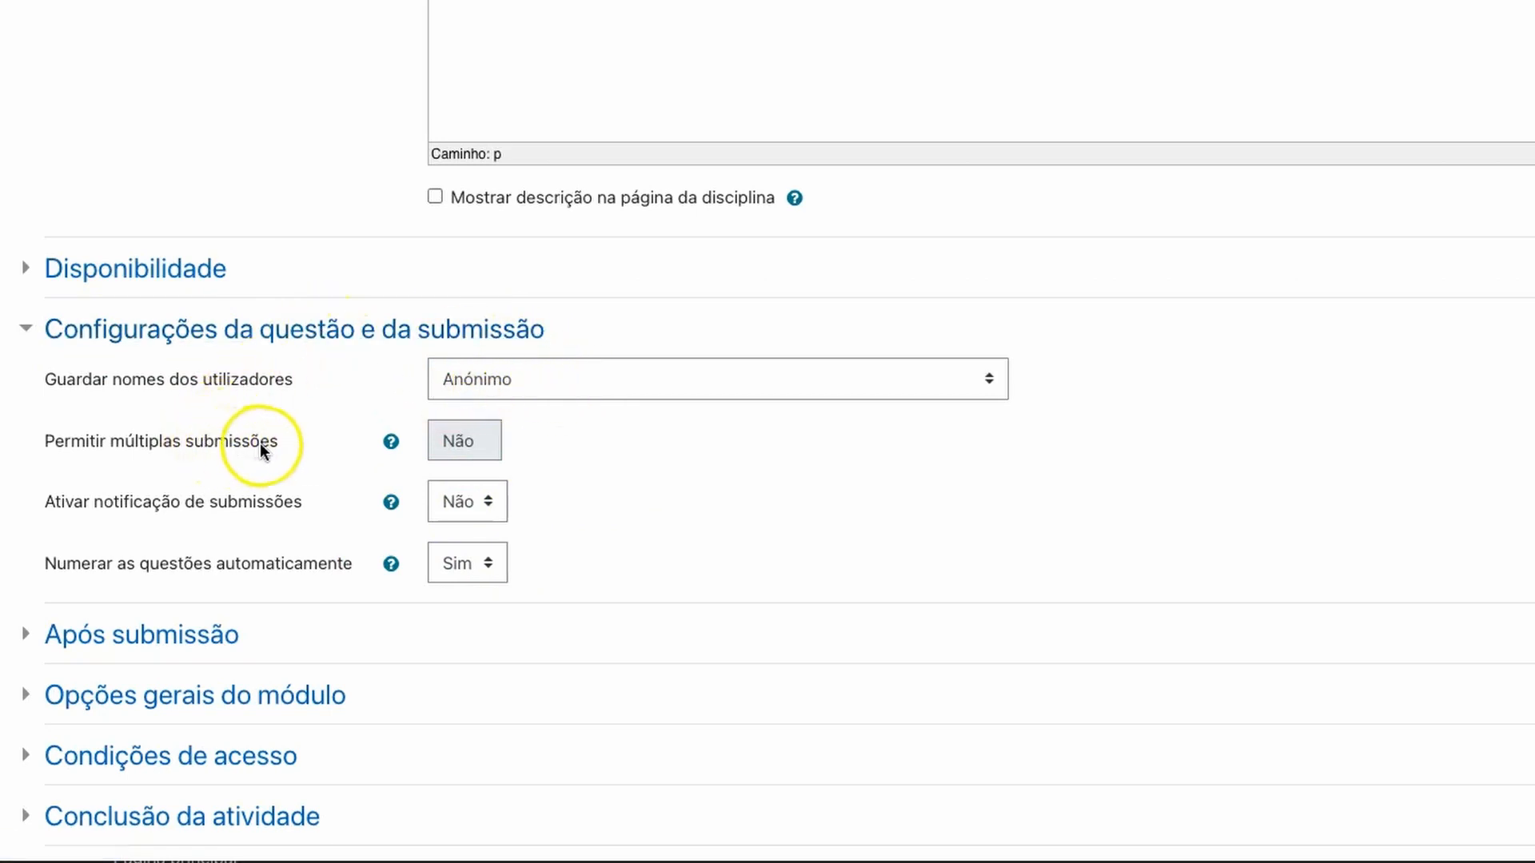
click(292, 334)
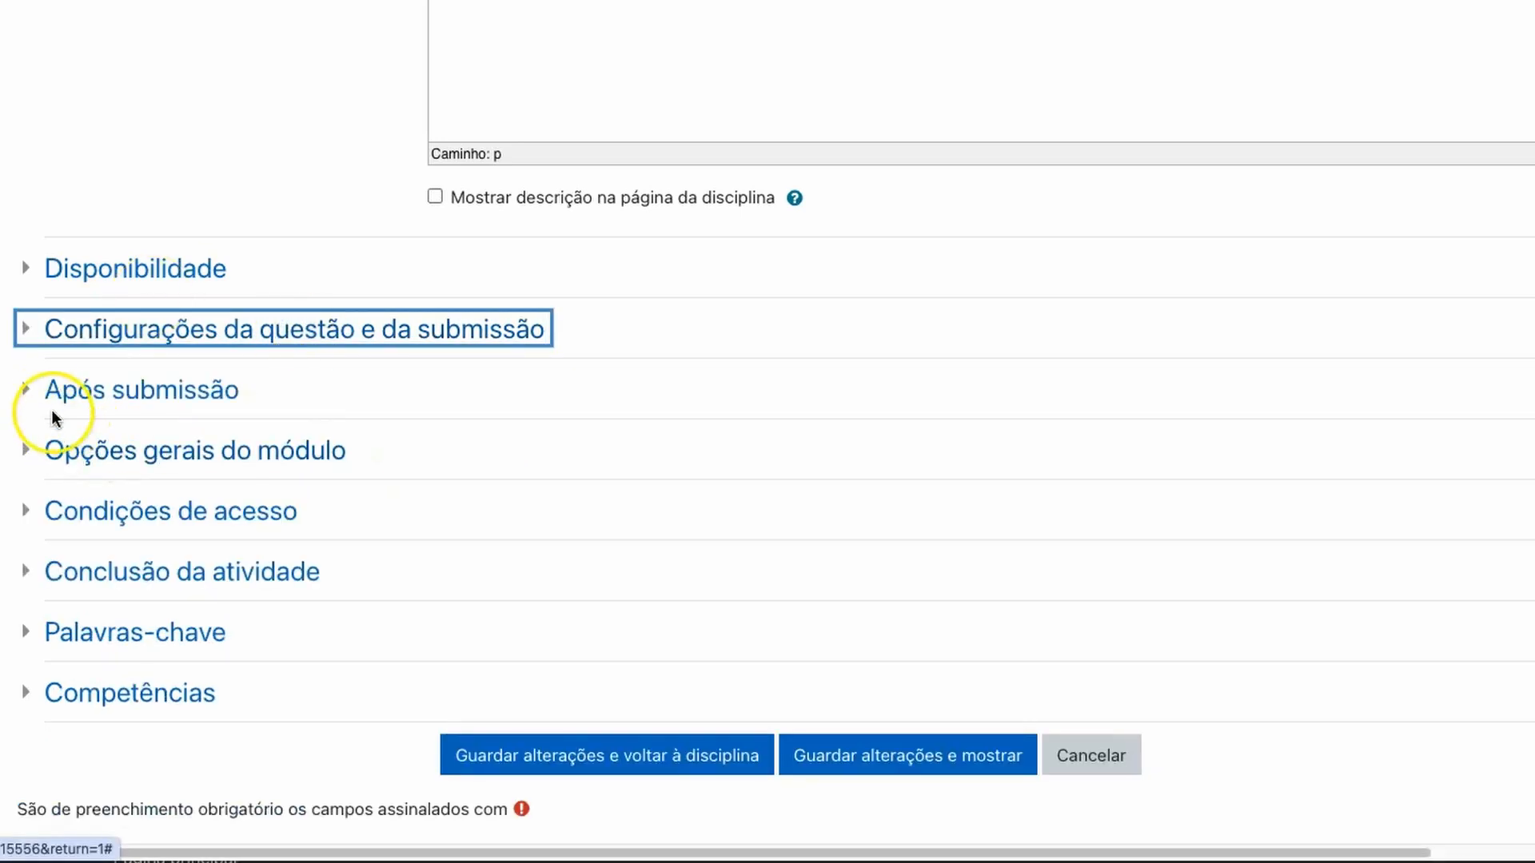
Step: Examine the Após submissão settings, including the completion message and the link to the following activity
click(34, 393)
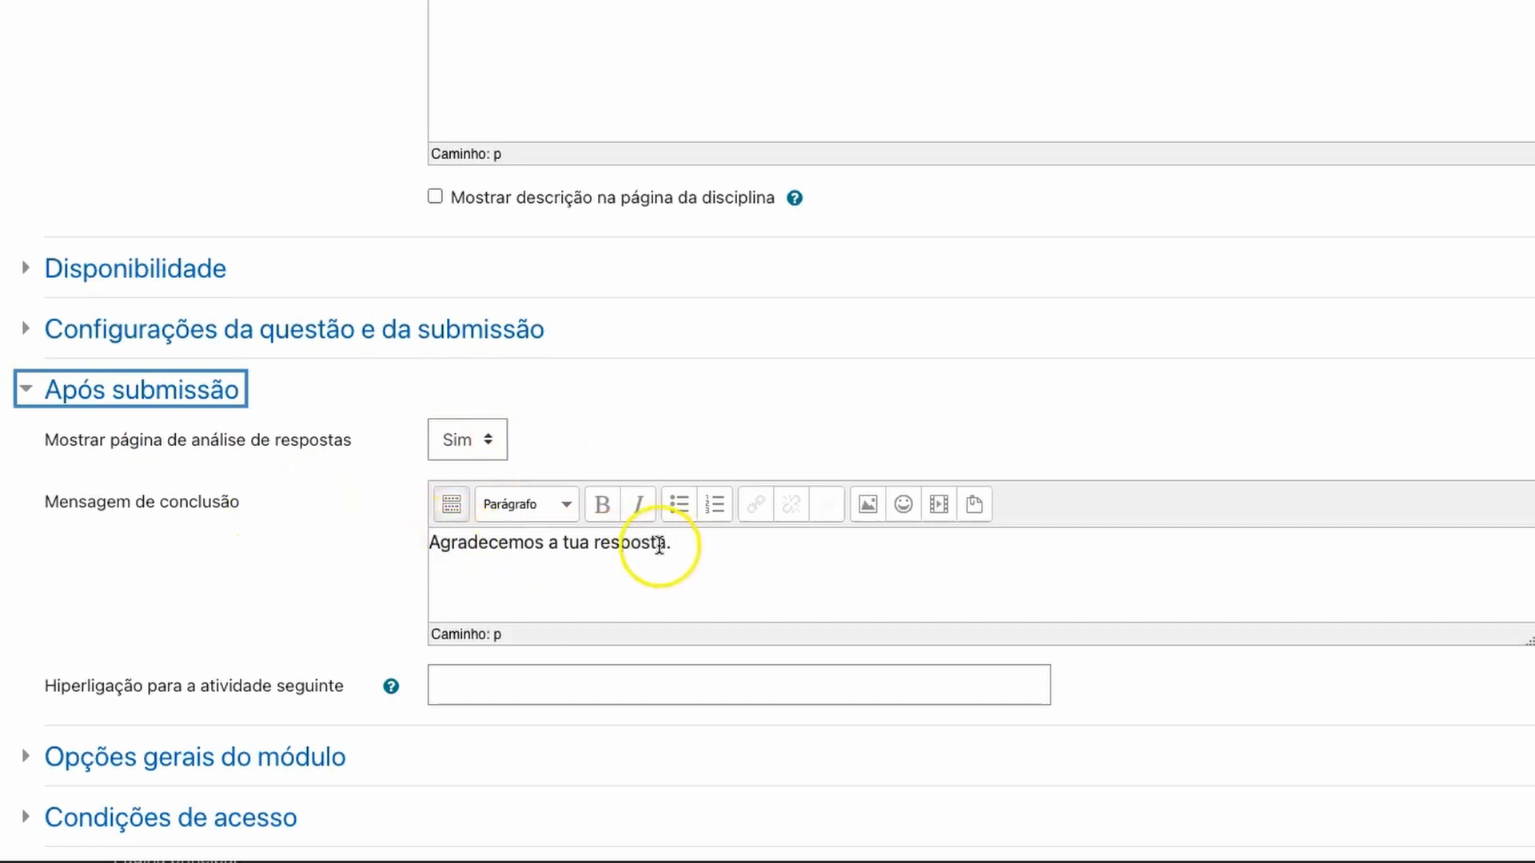
scroll(636, 546, down, 1)
scroll(635, 546, down, 3)
click(472, 444)
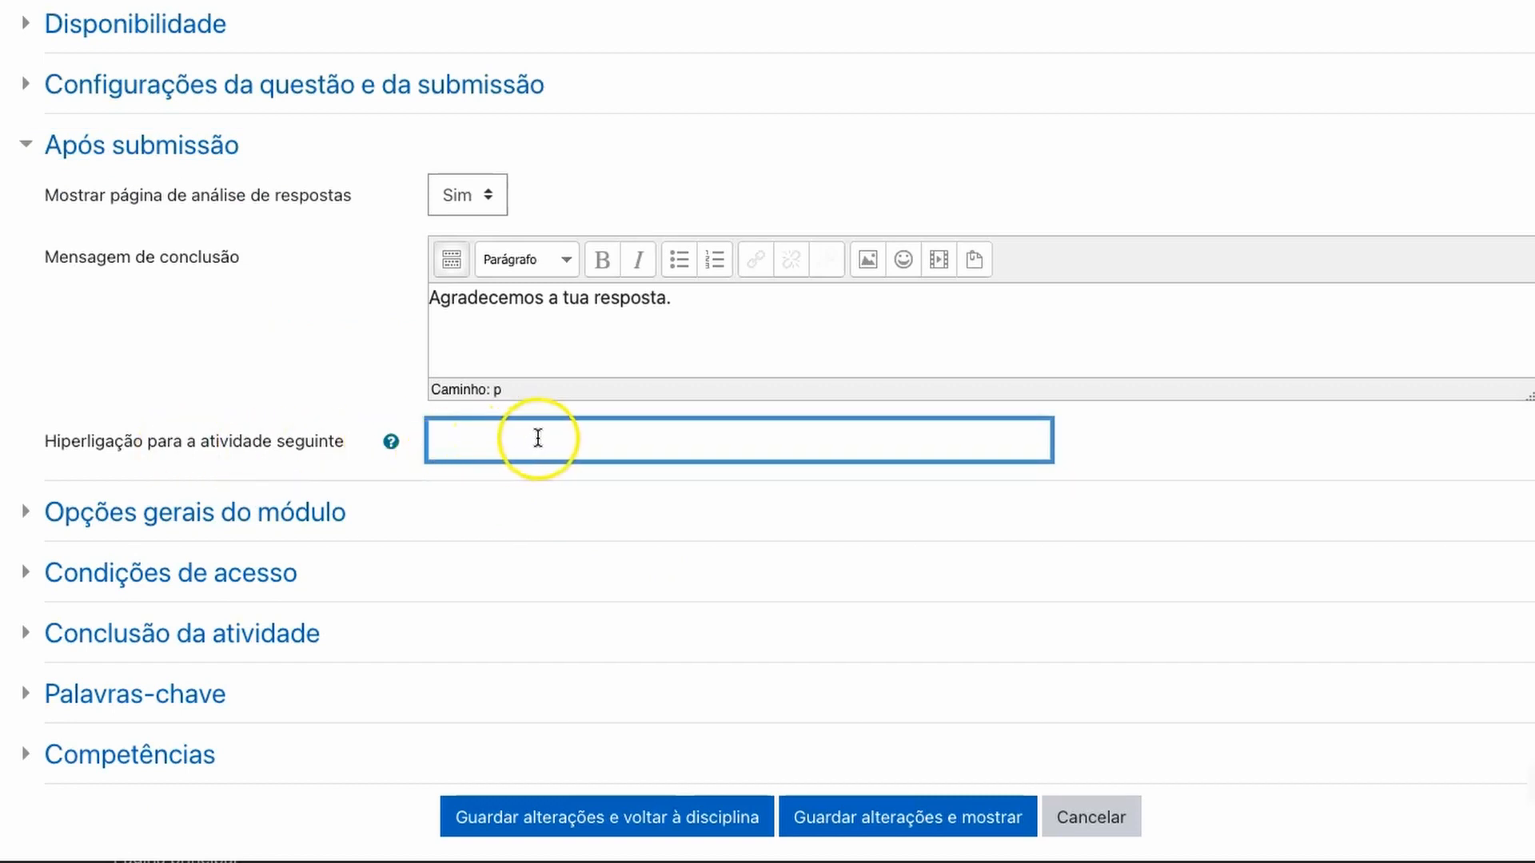
click(147, 145)
Step: Check the settings under Opções gerais do módulo and Condições de acesso
click(168, 247)
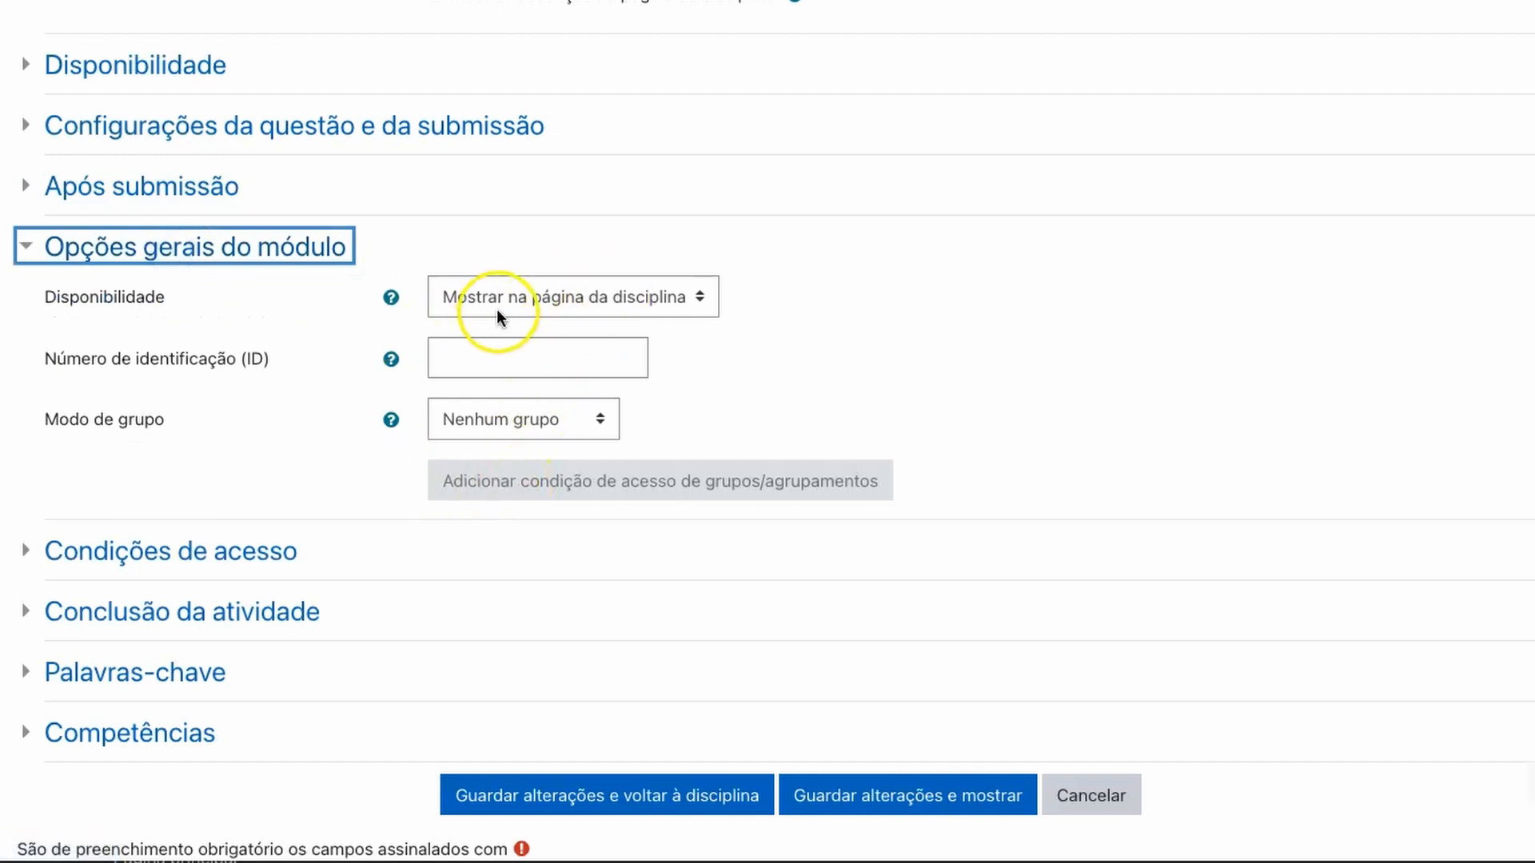
click(198, 250)
click(161, 310)
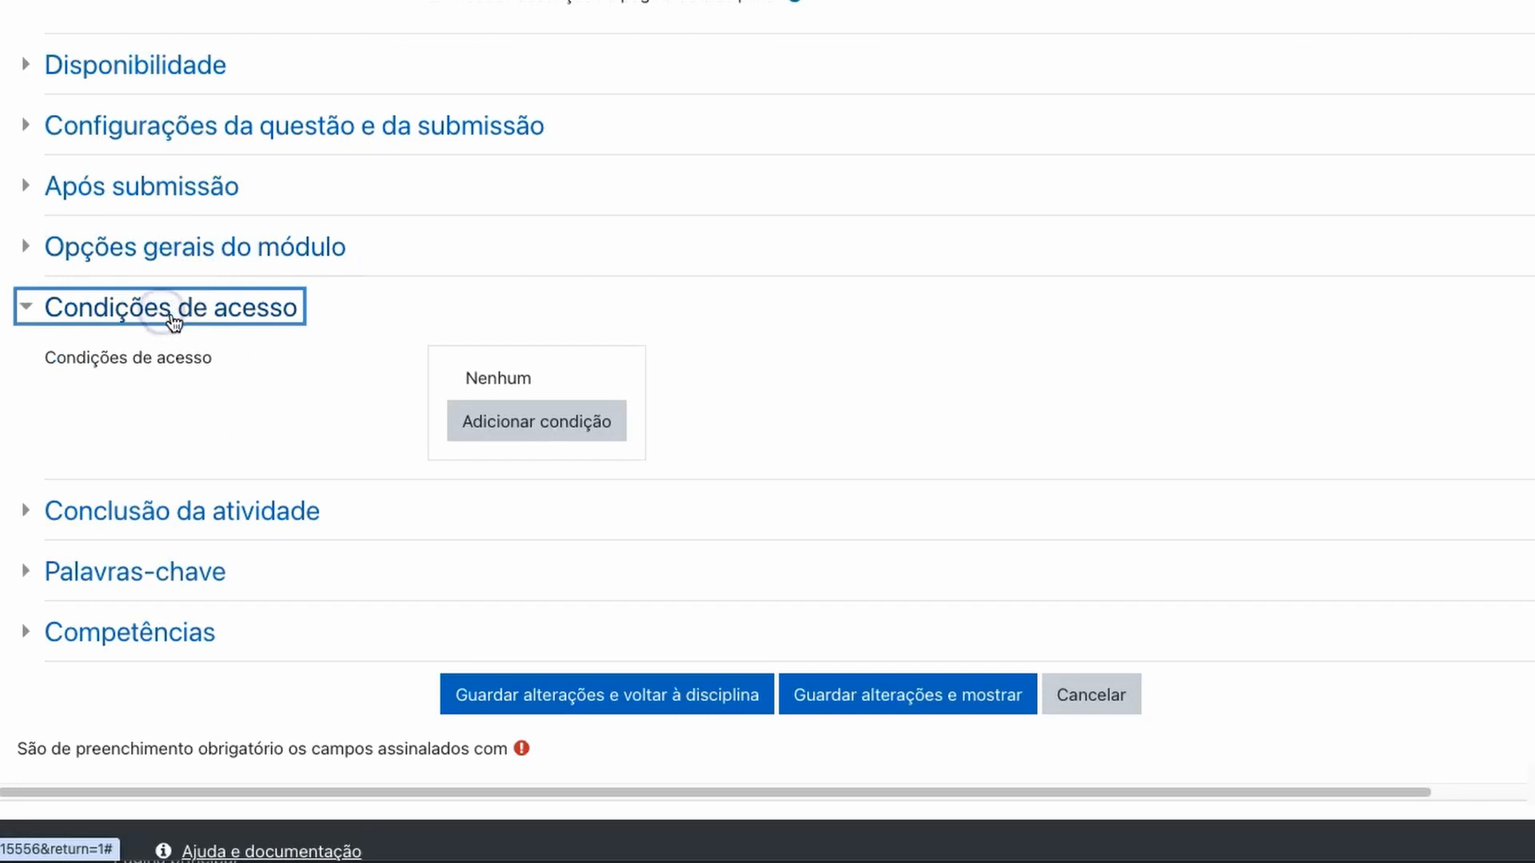
click(213, 308)
Step: Unlock the completion options under Conclusão da atividade
click(189, 366)
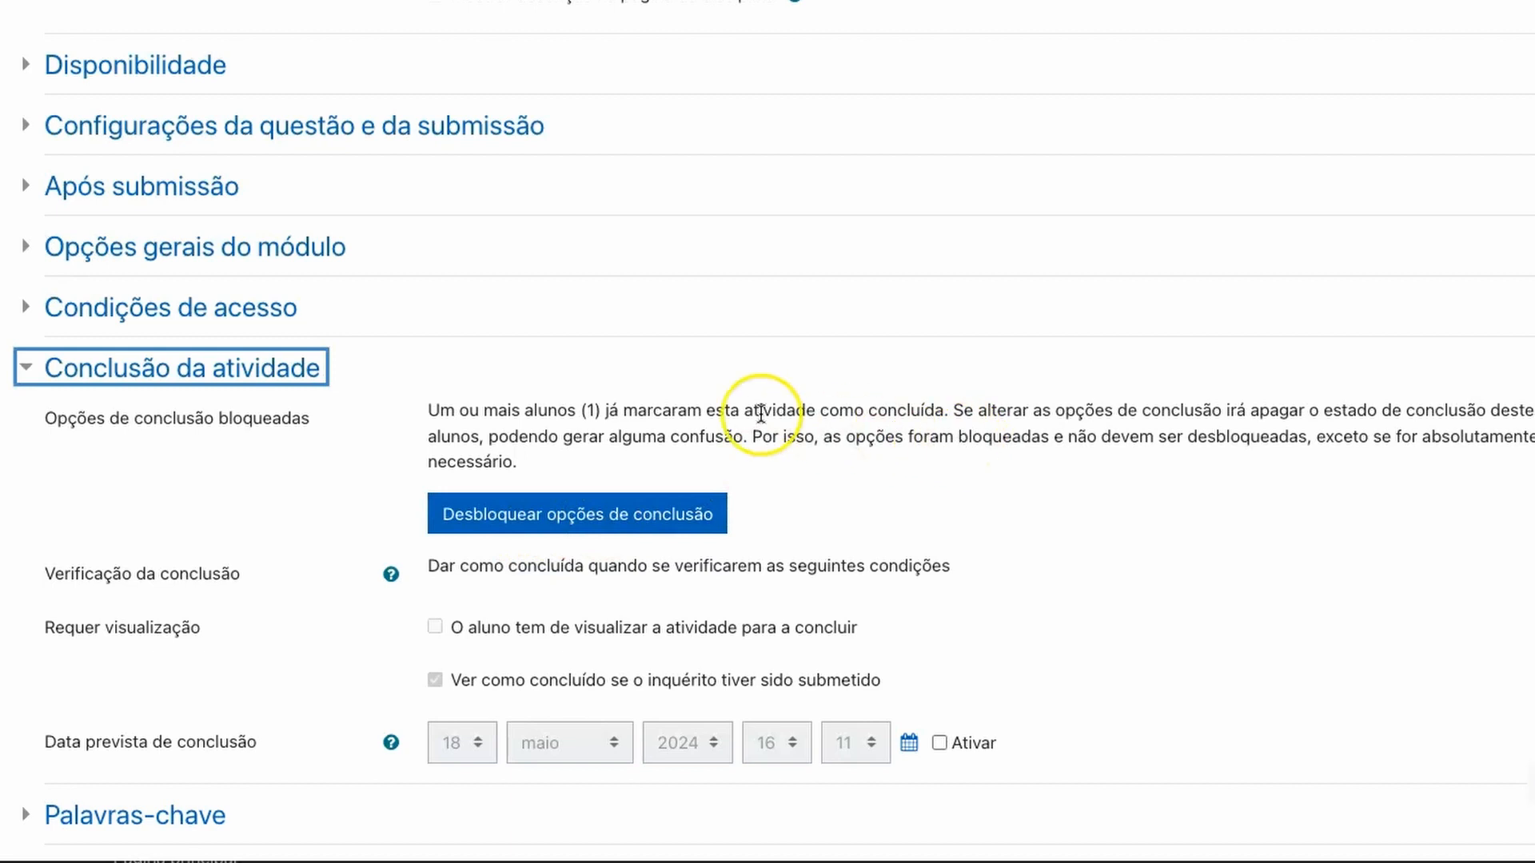
click(580, 524)
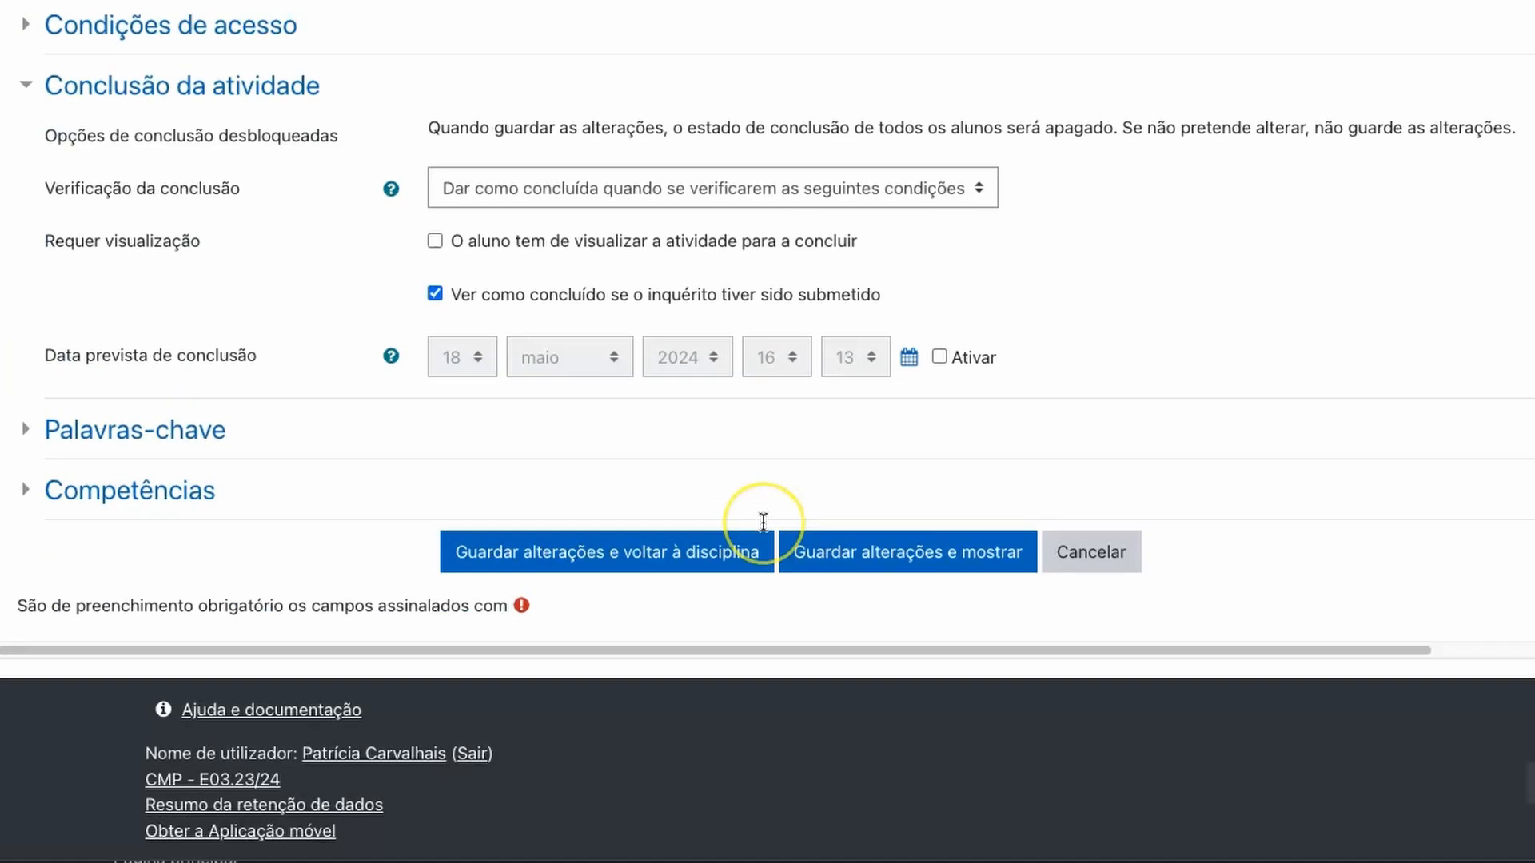
scroll(763, 523, up, 1)
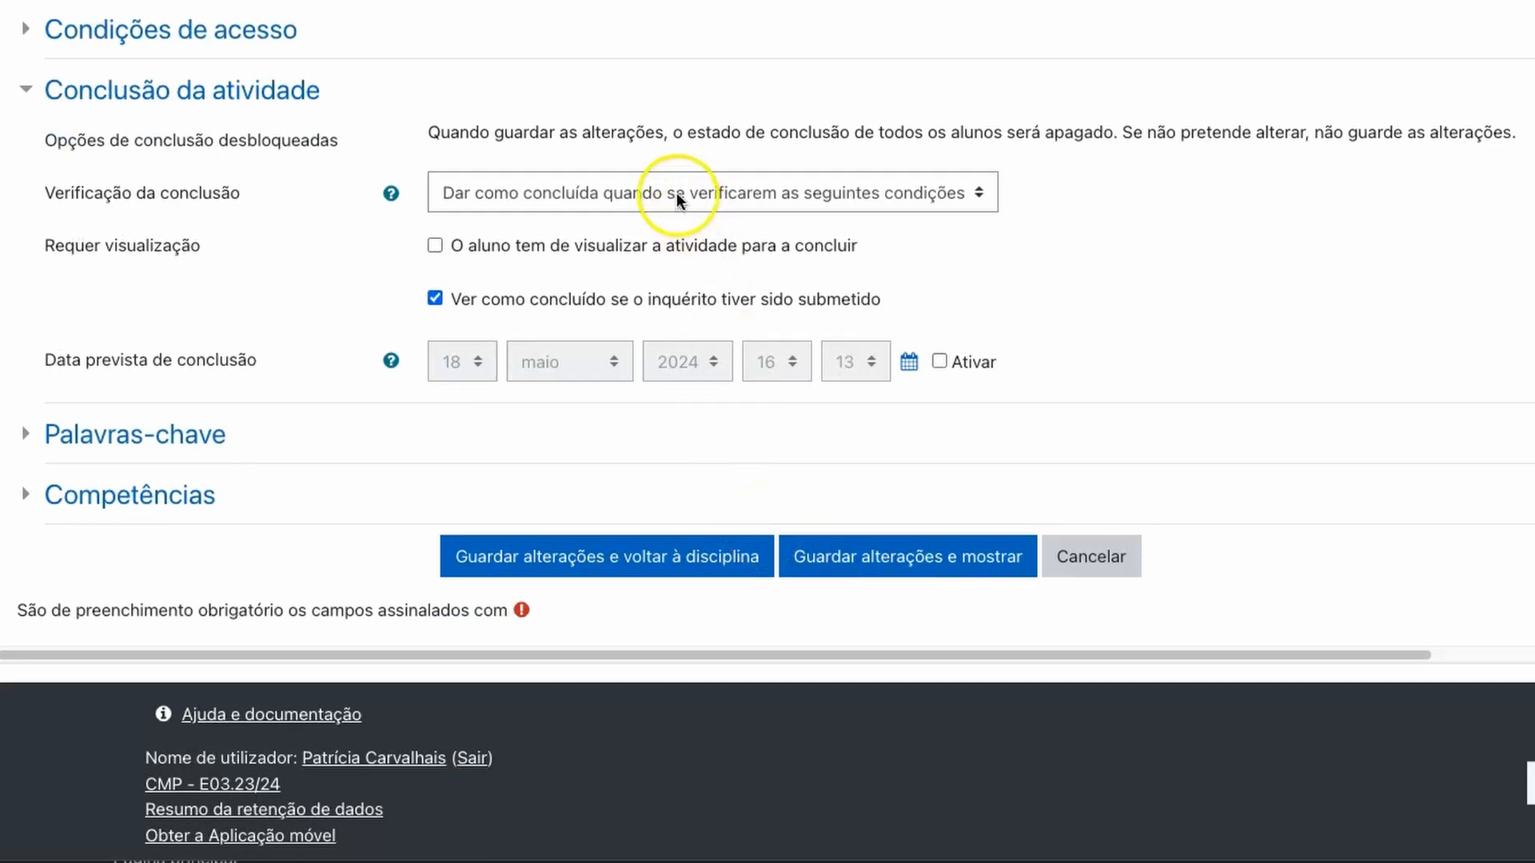
Step: Try completion tracking with no verification and with manual marking by students, and return to Dar como concluída quando se verificarem as seguintes condições
click(676, 193)
click(629, 133)
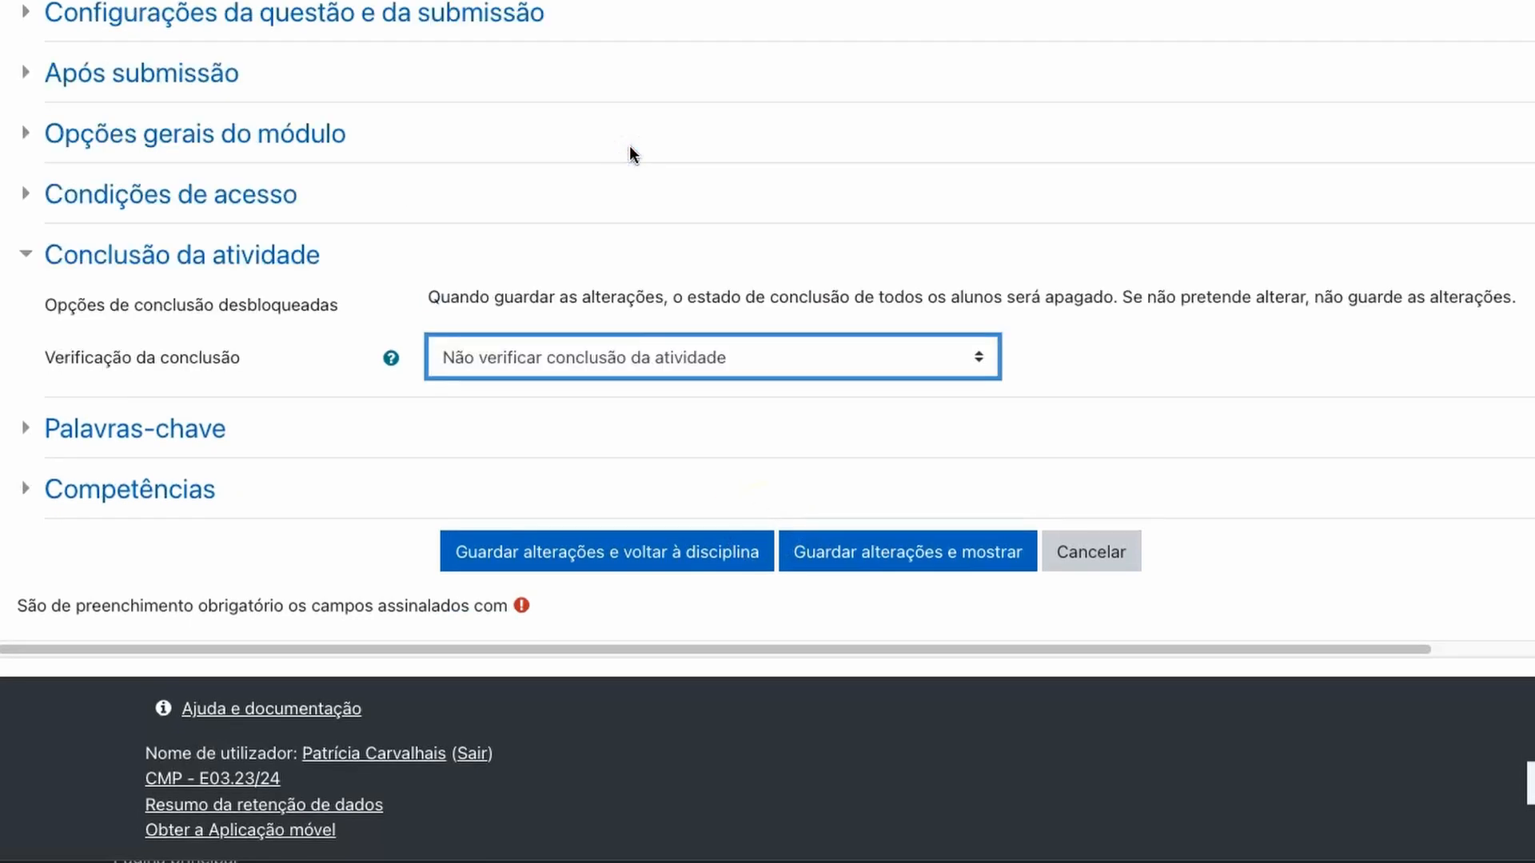
click(704, 355)
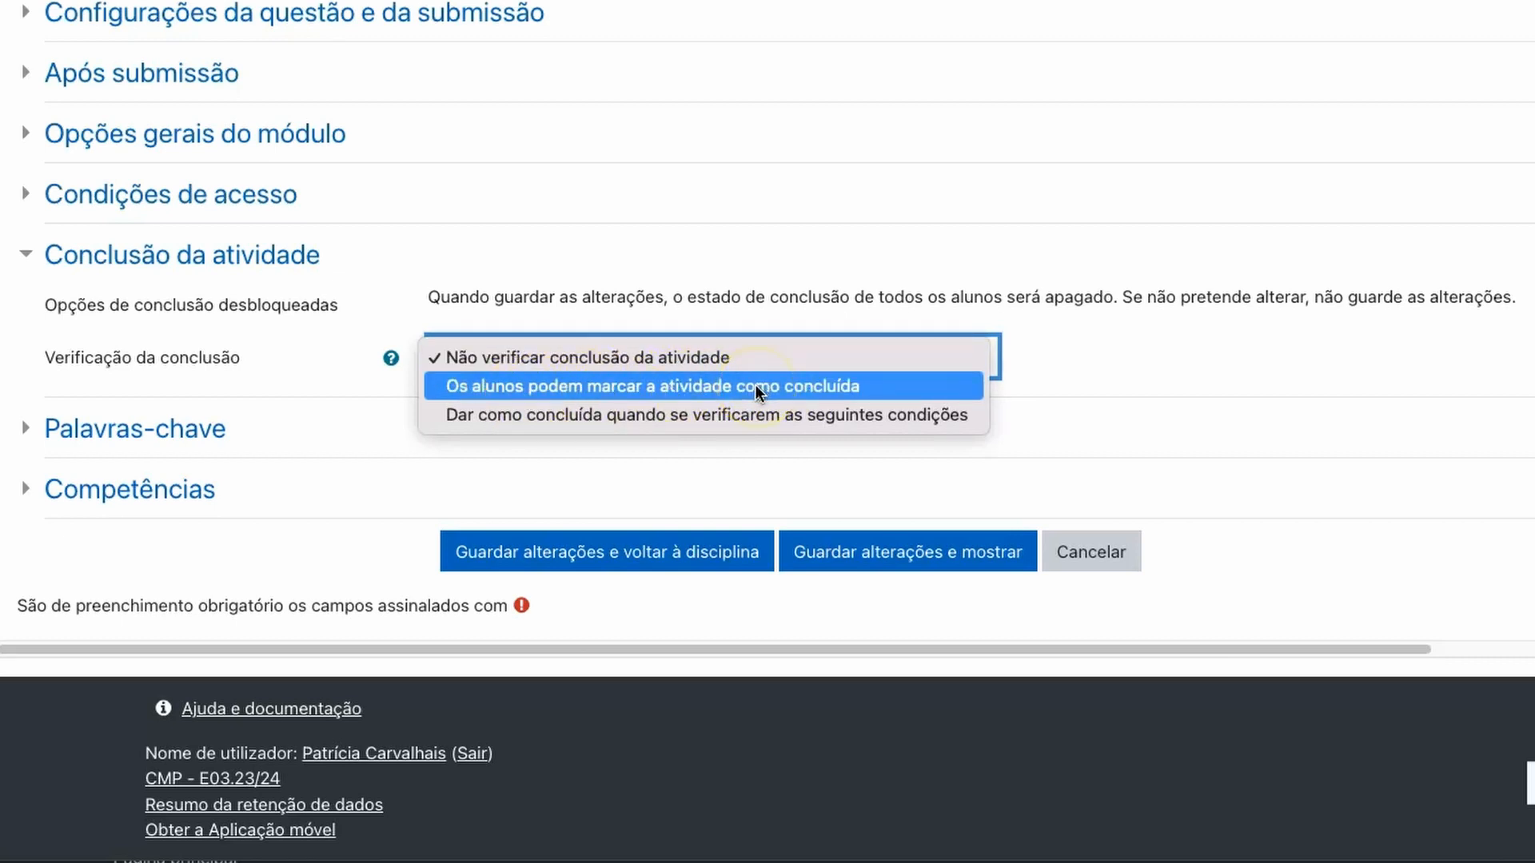
click(587, 387)
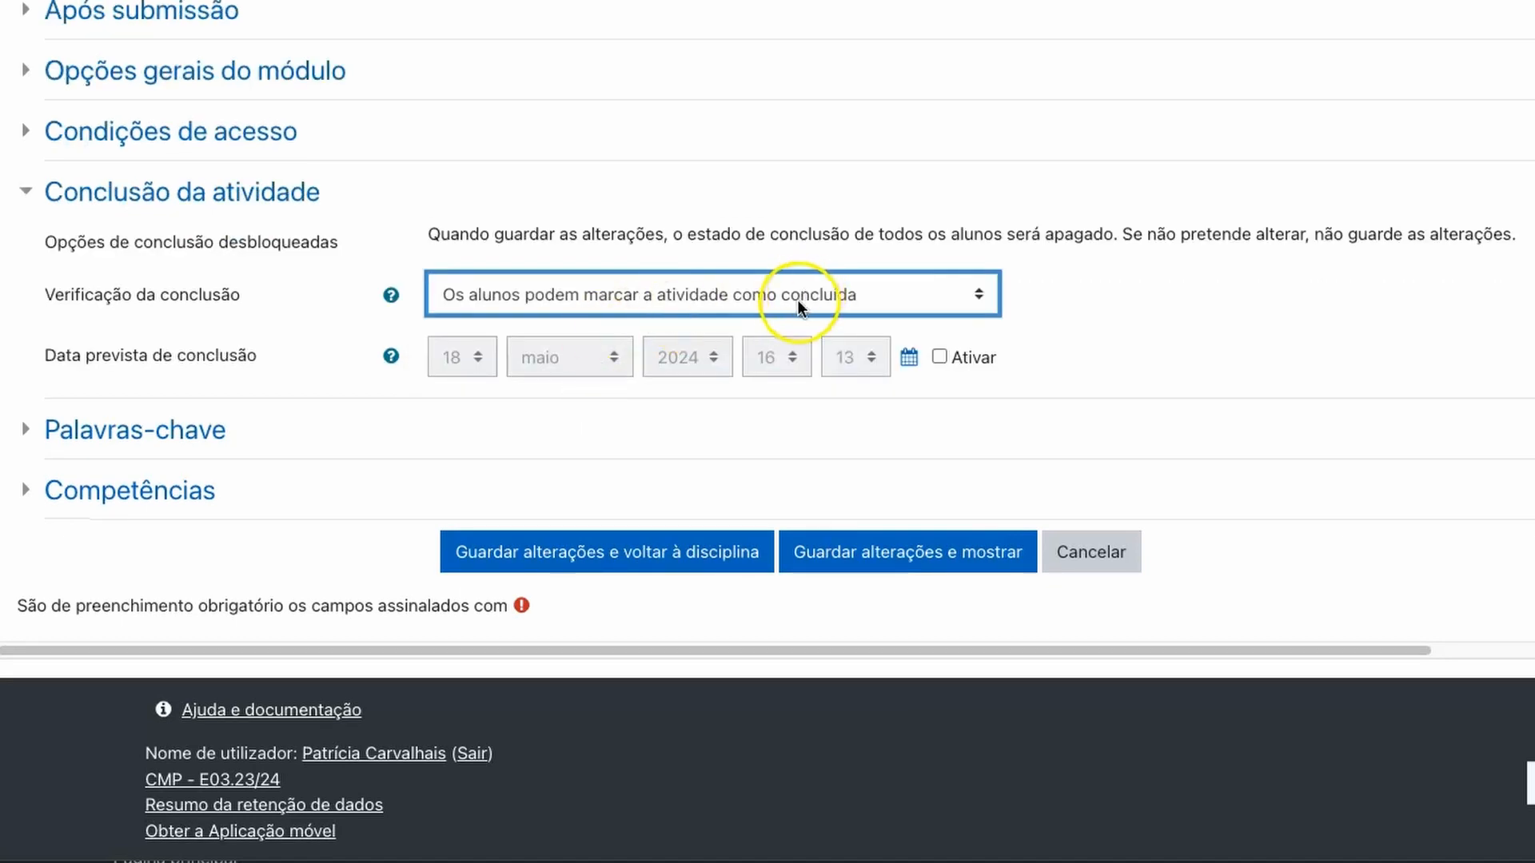
click(741, 296)
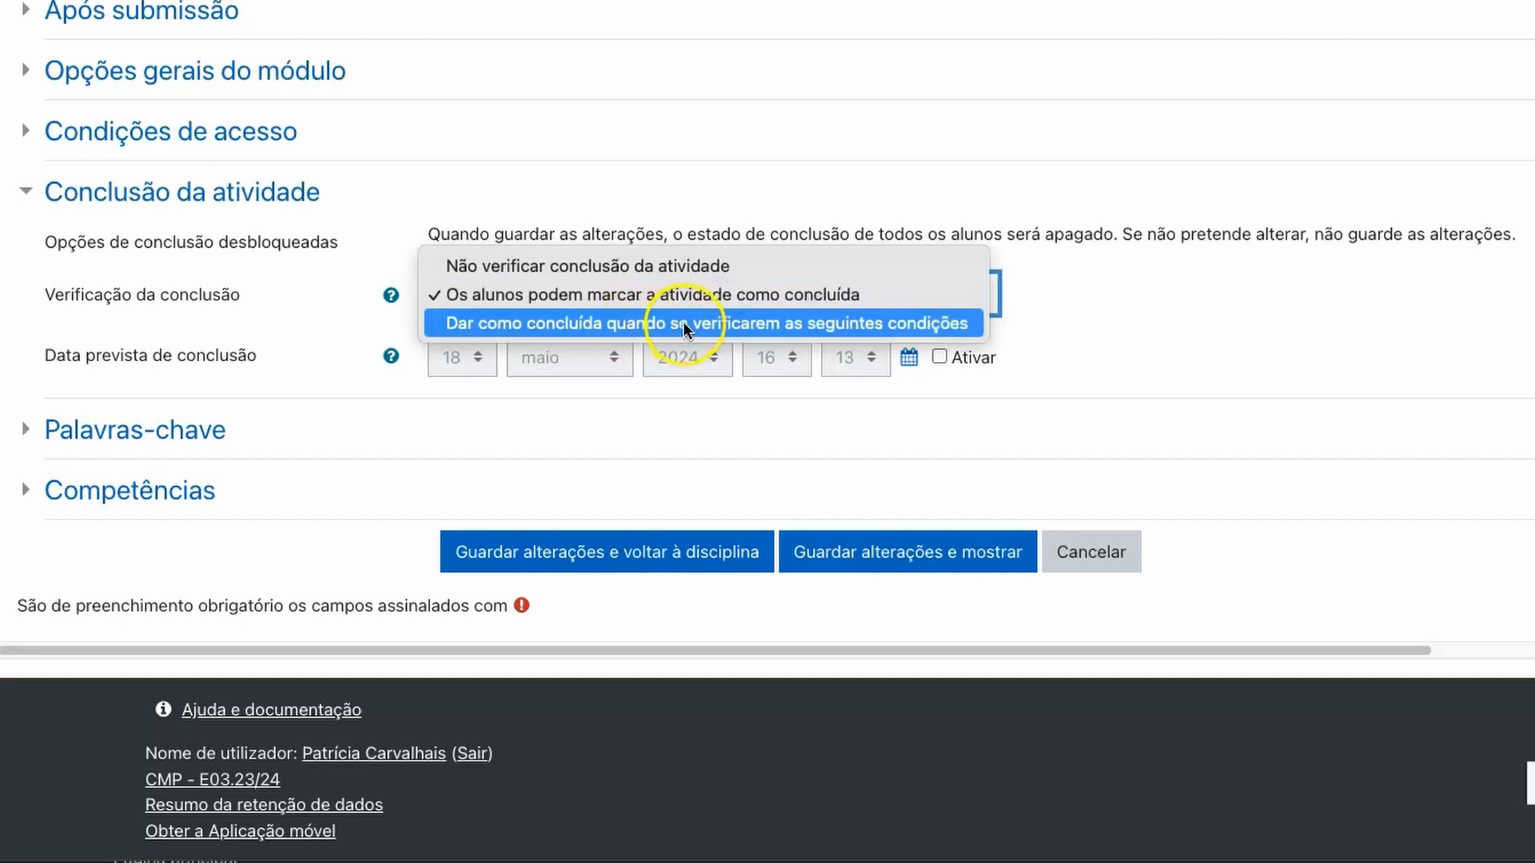
click(721, 323)
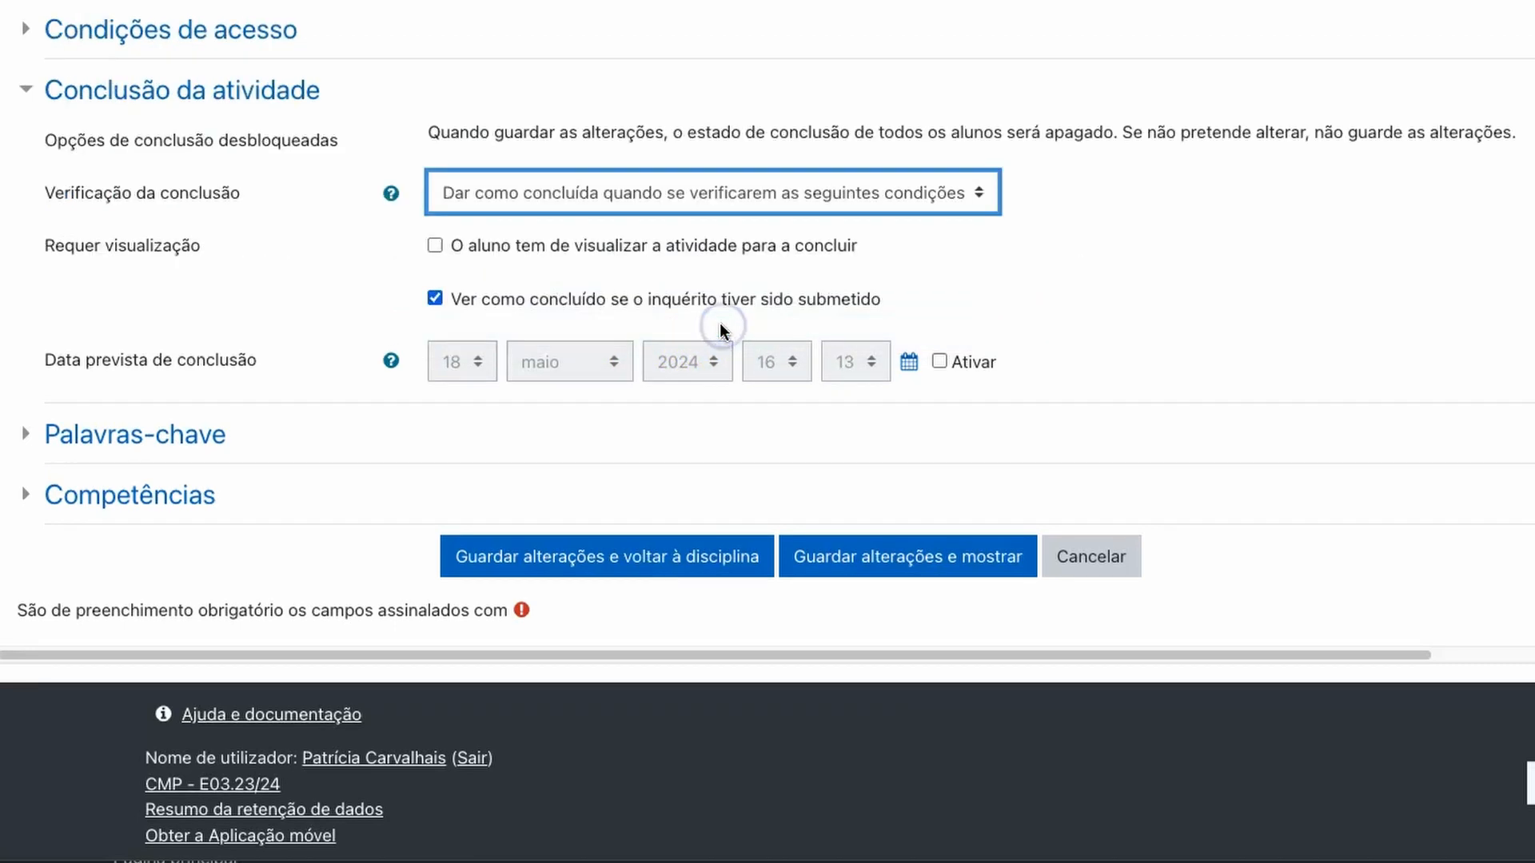
Step: Try requiring students to view the activity instead of submitting the survey for completion, and restore the submission condition
click(438, 298)
click(438, 247)
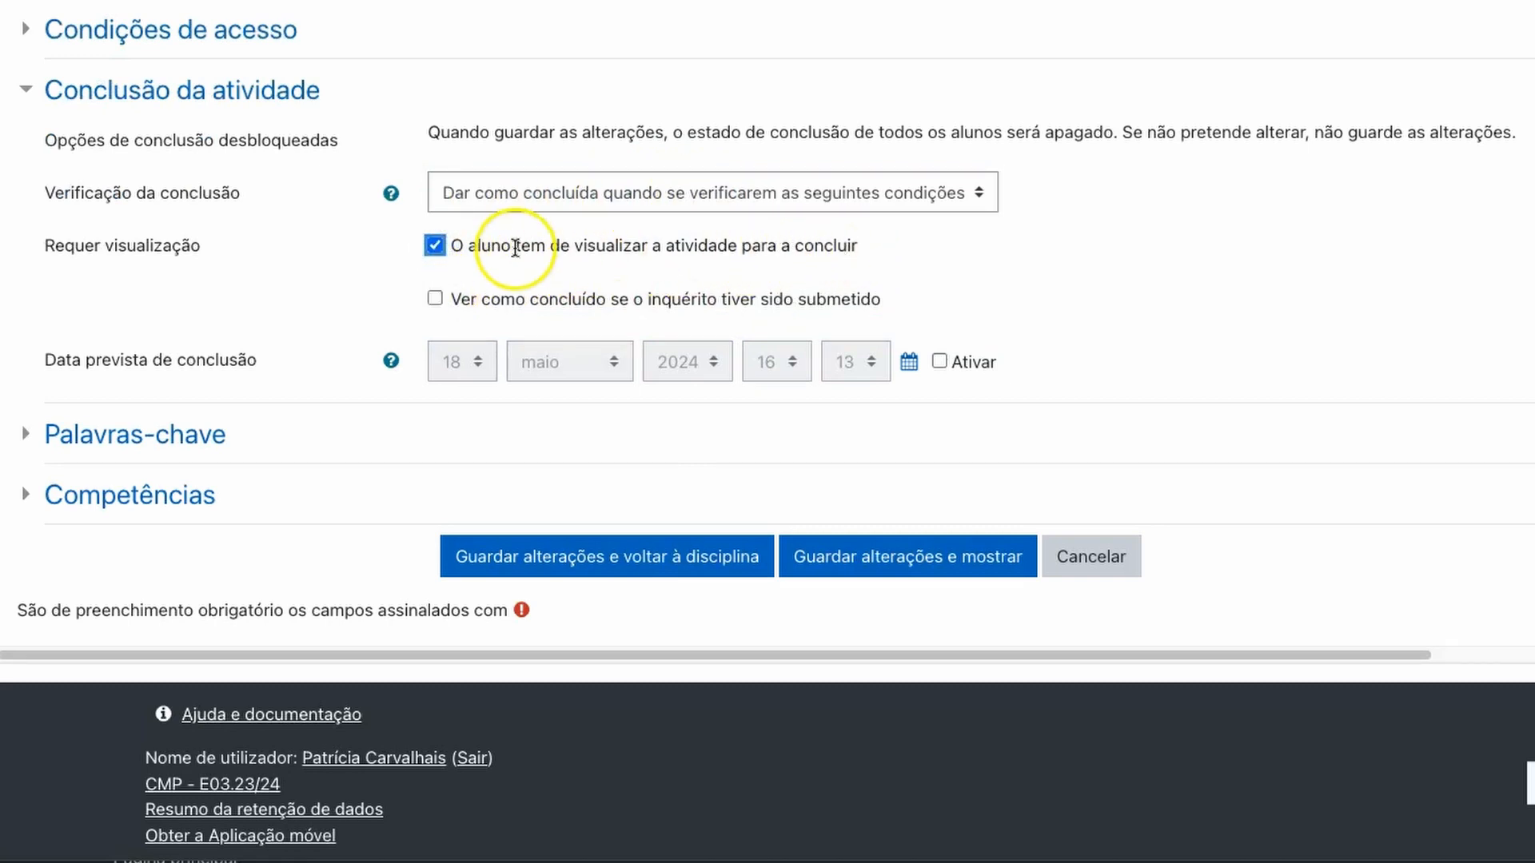
click(435, 246)
click(434, 300)
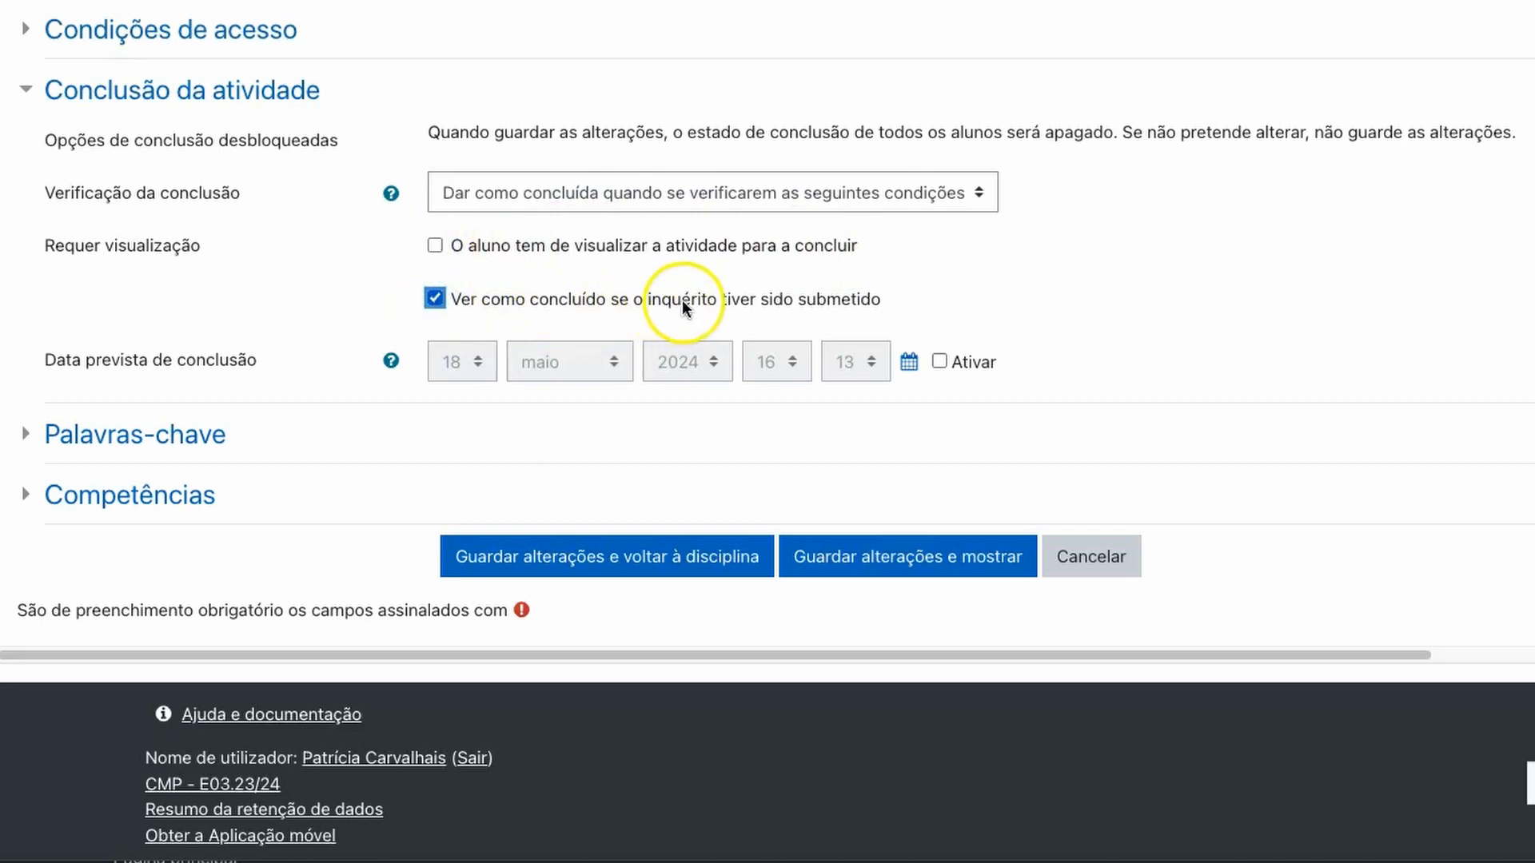
Step: Examine the survey submission condition and read the help for Data prevista de conclusão
drag(682, 300, 892, 304)
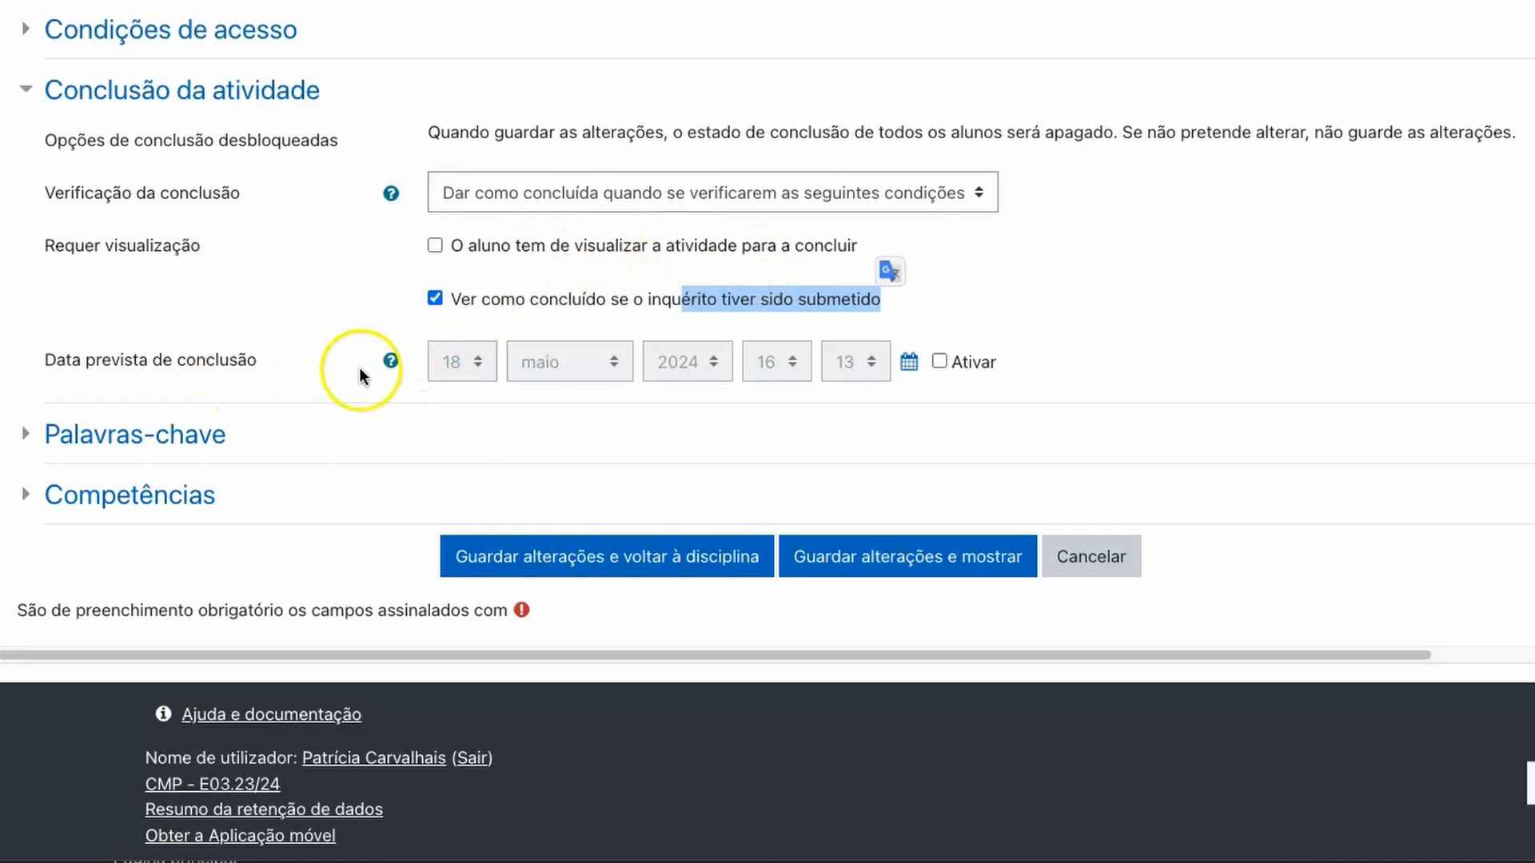
click(391, 360)
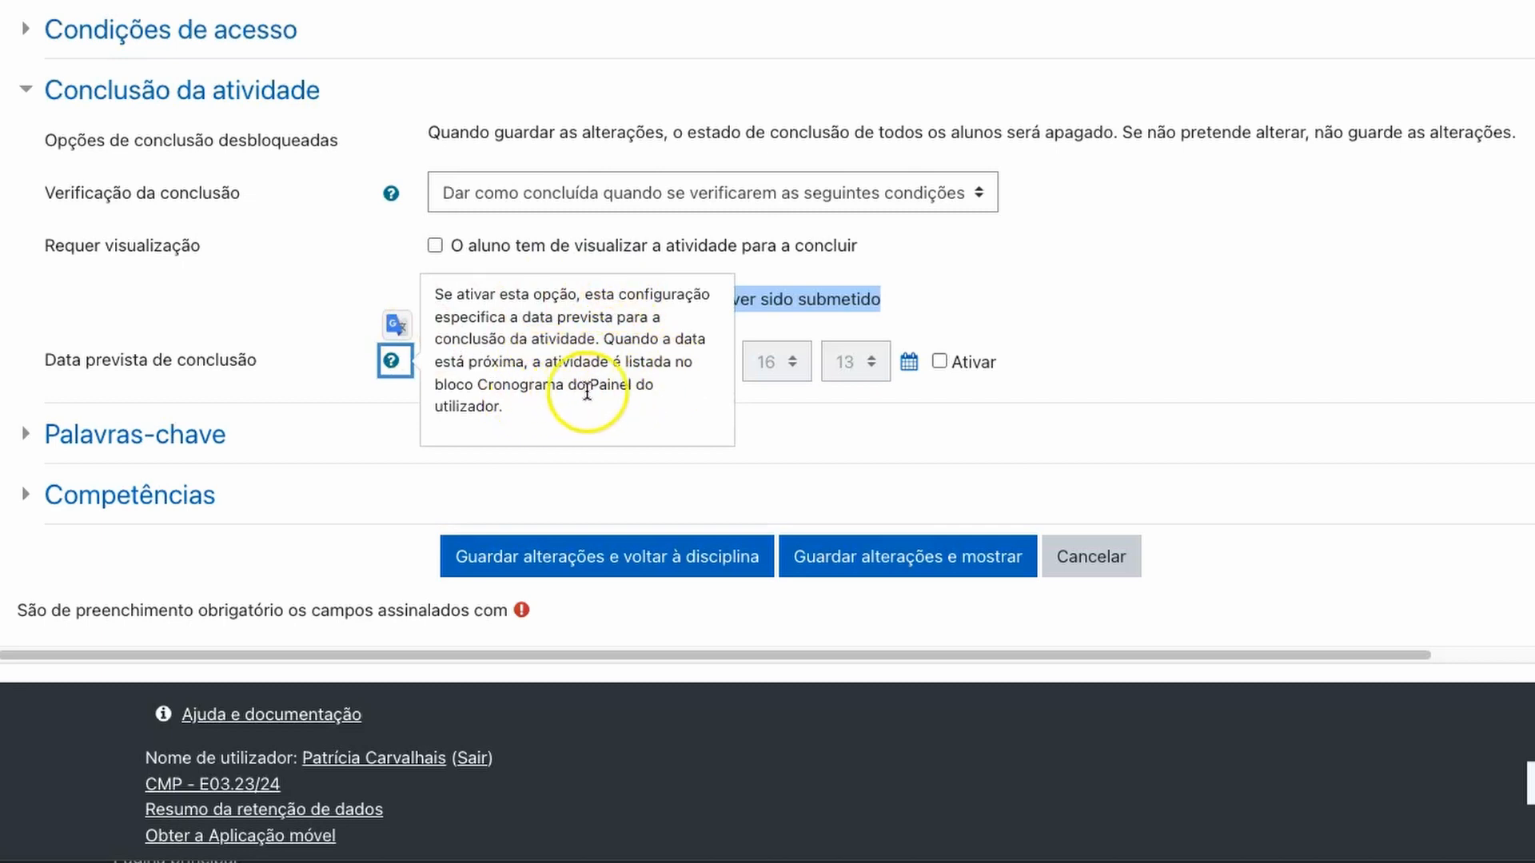
click(1031, 303)
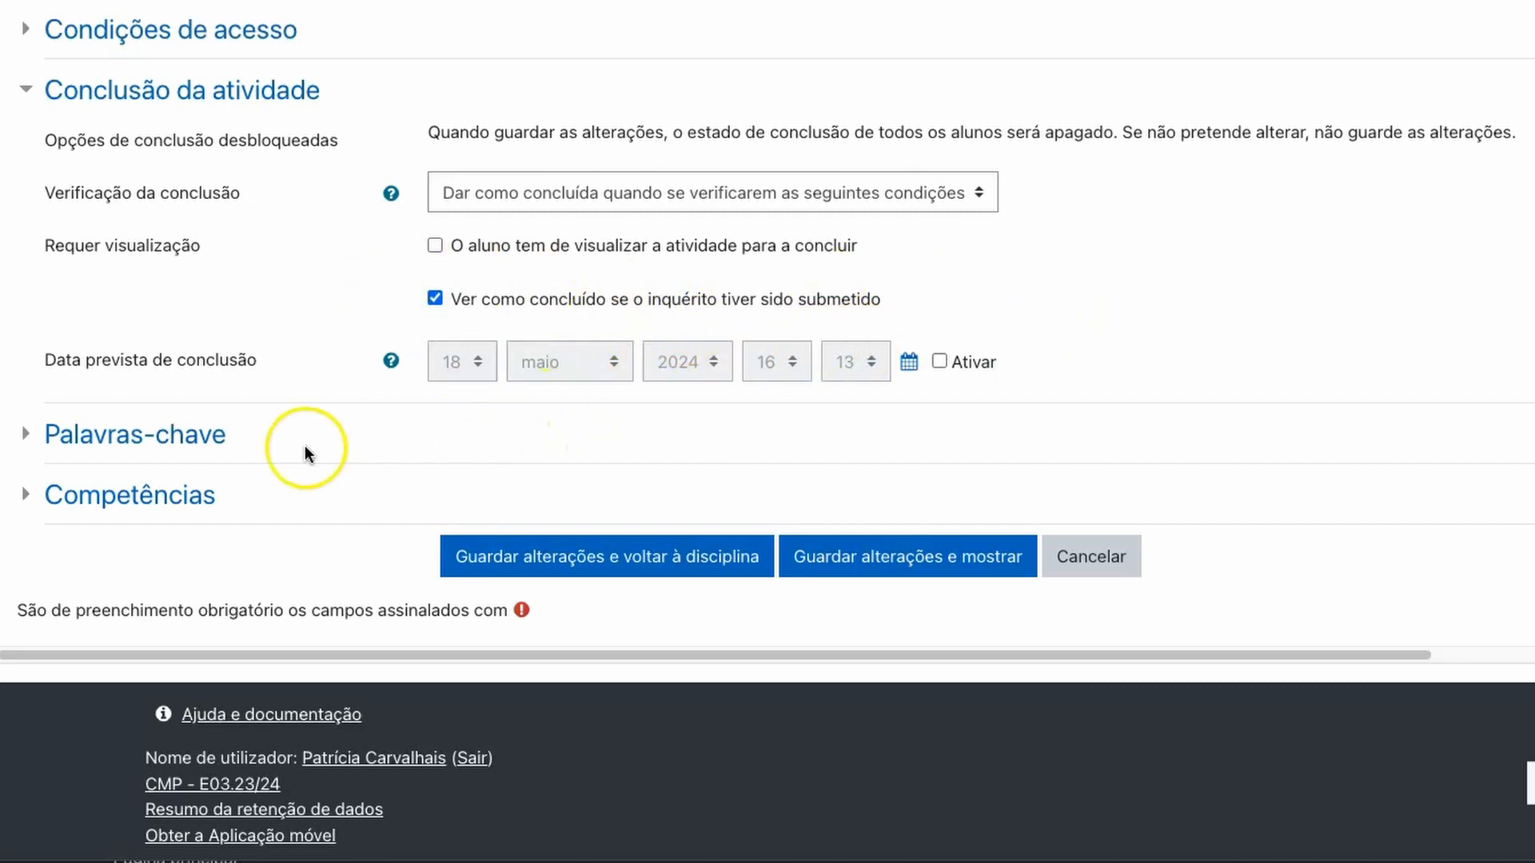
Step: Save the survey settings, display the activity, and open its questions for editing
click(850, 581)
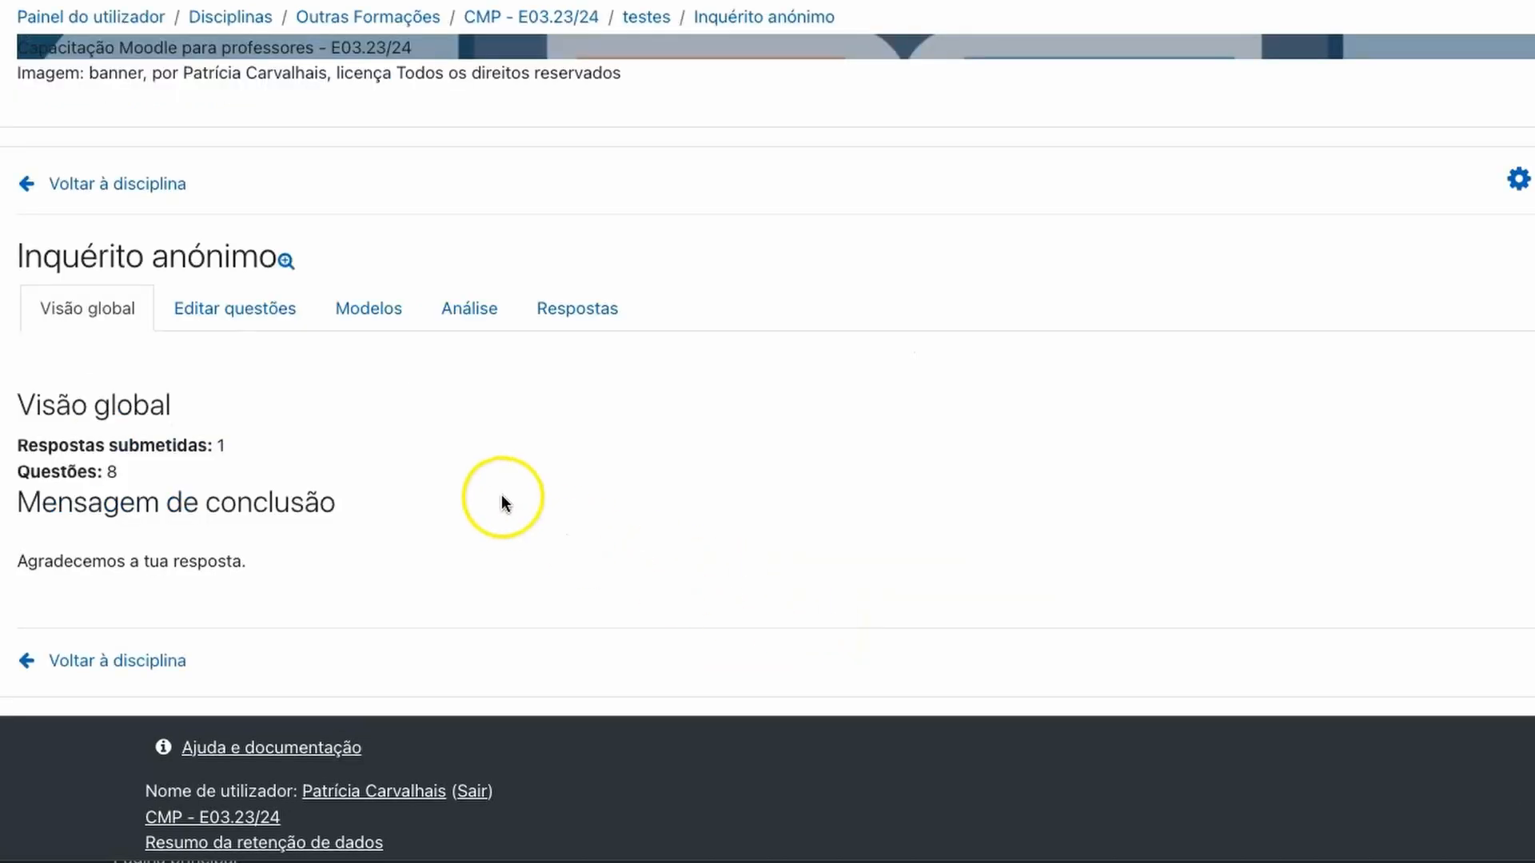
click(232, 307)
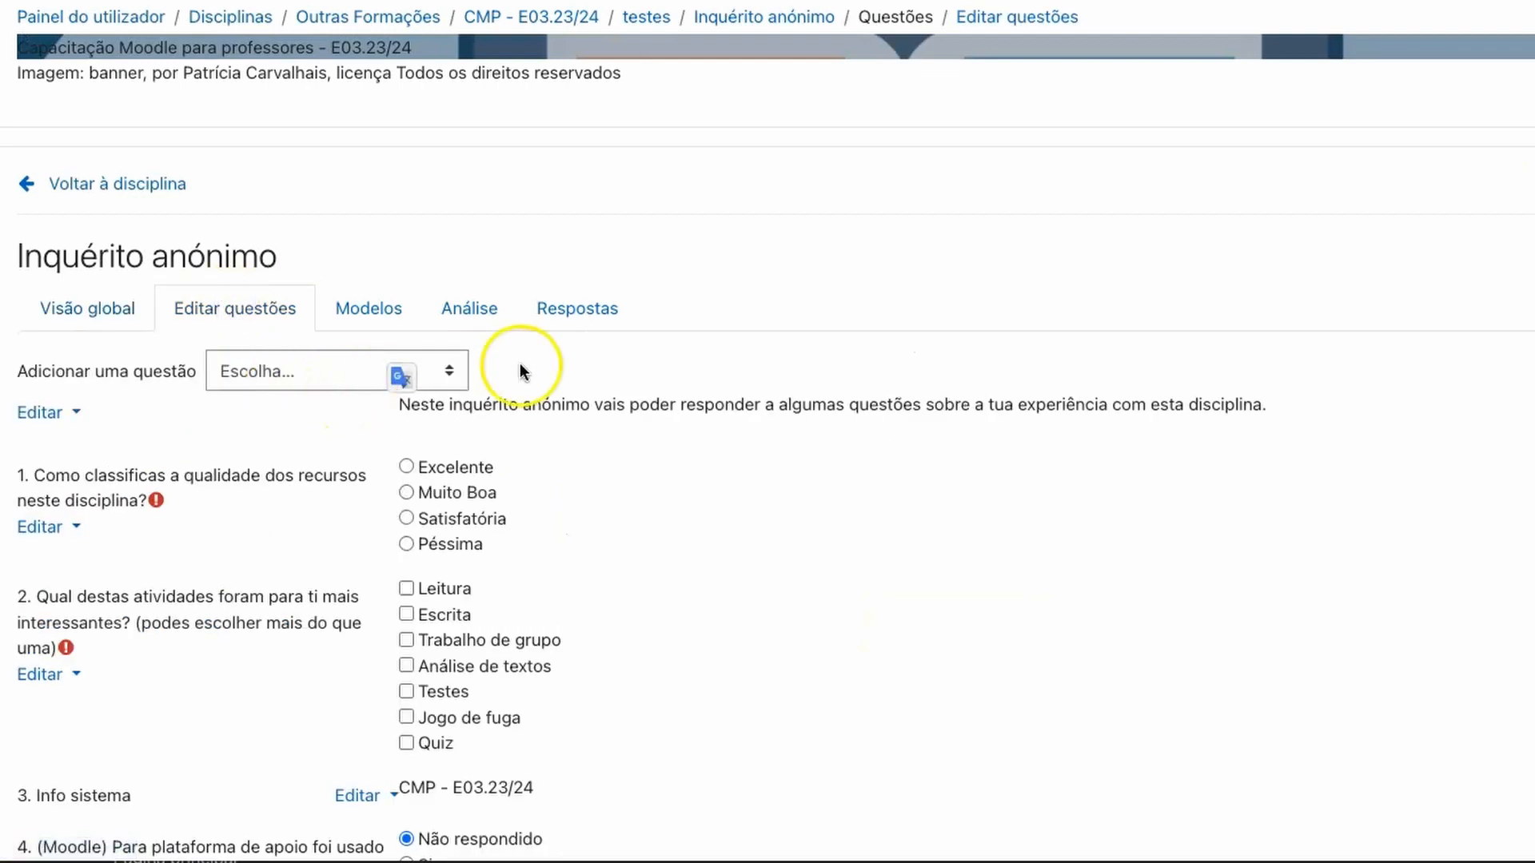
Step: Open the introductory Separador text above question 1 for editing and examine its content and settings
scroll(708, 445, down, 1)
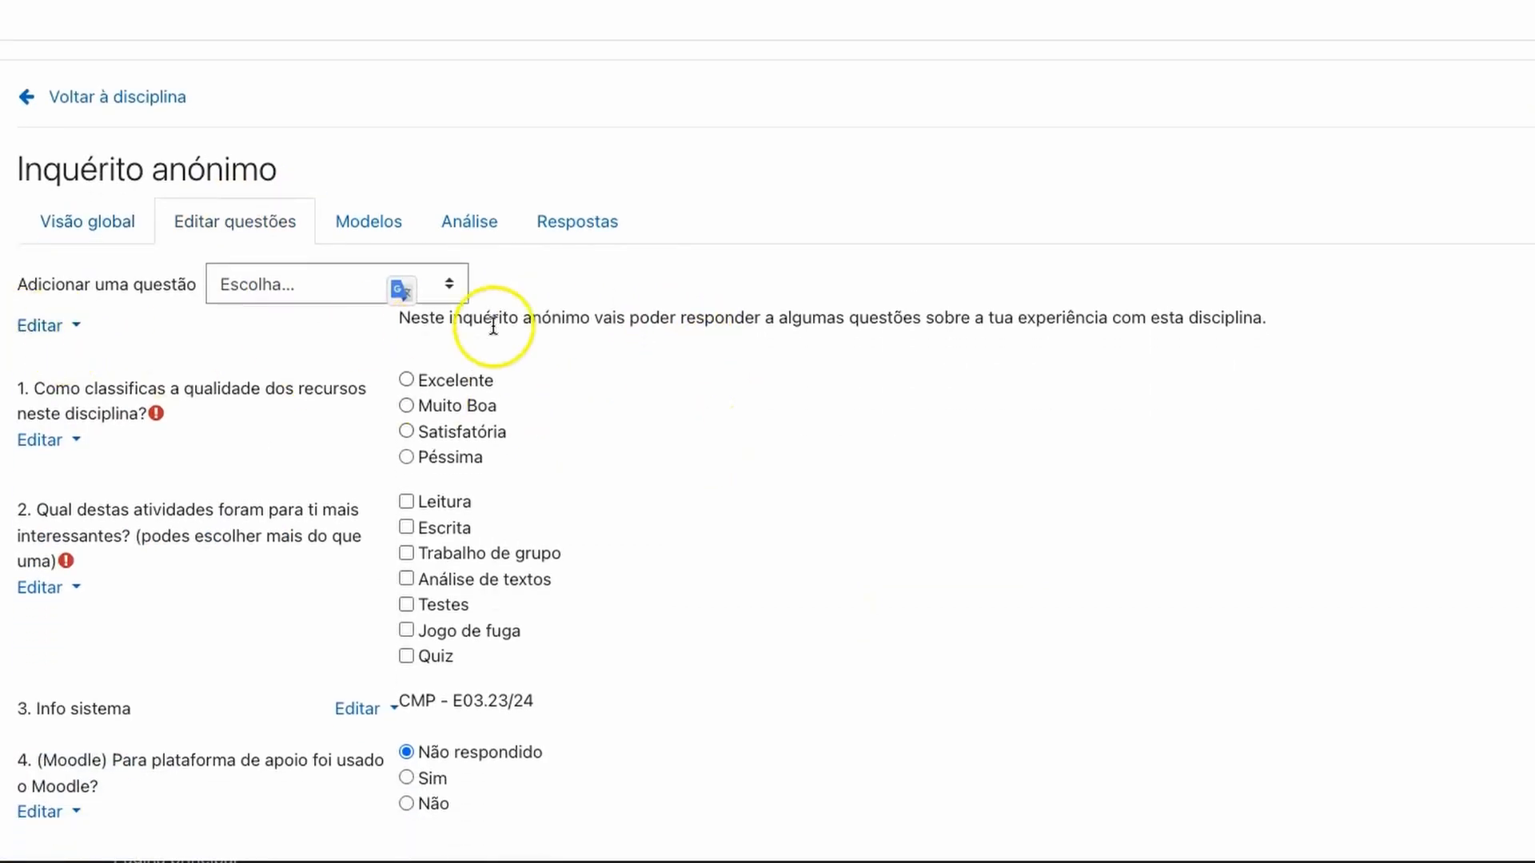
click(44, 326)
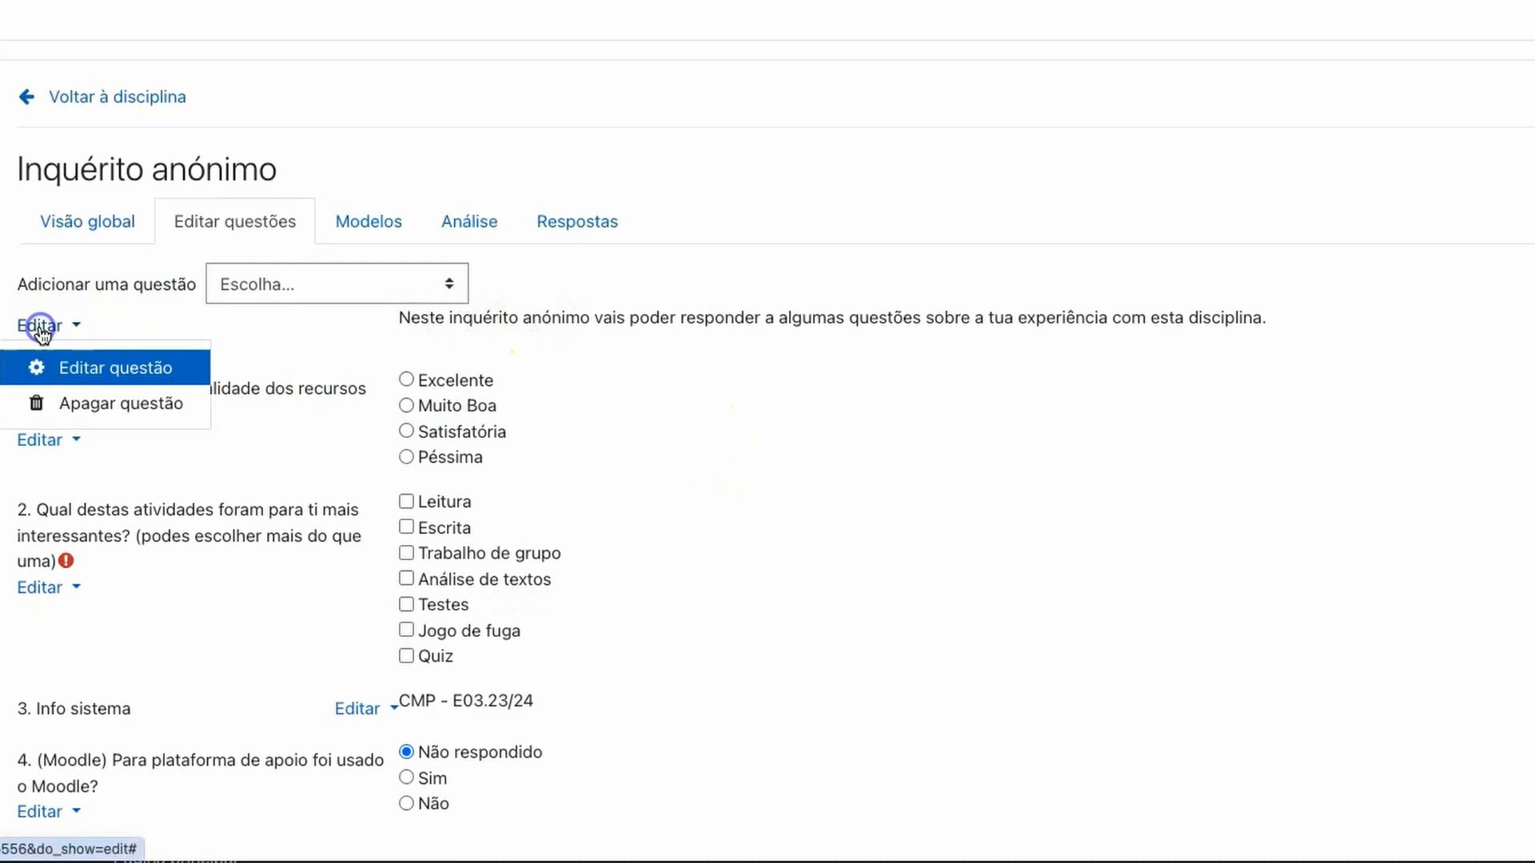
click(77, 365)
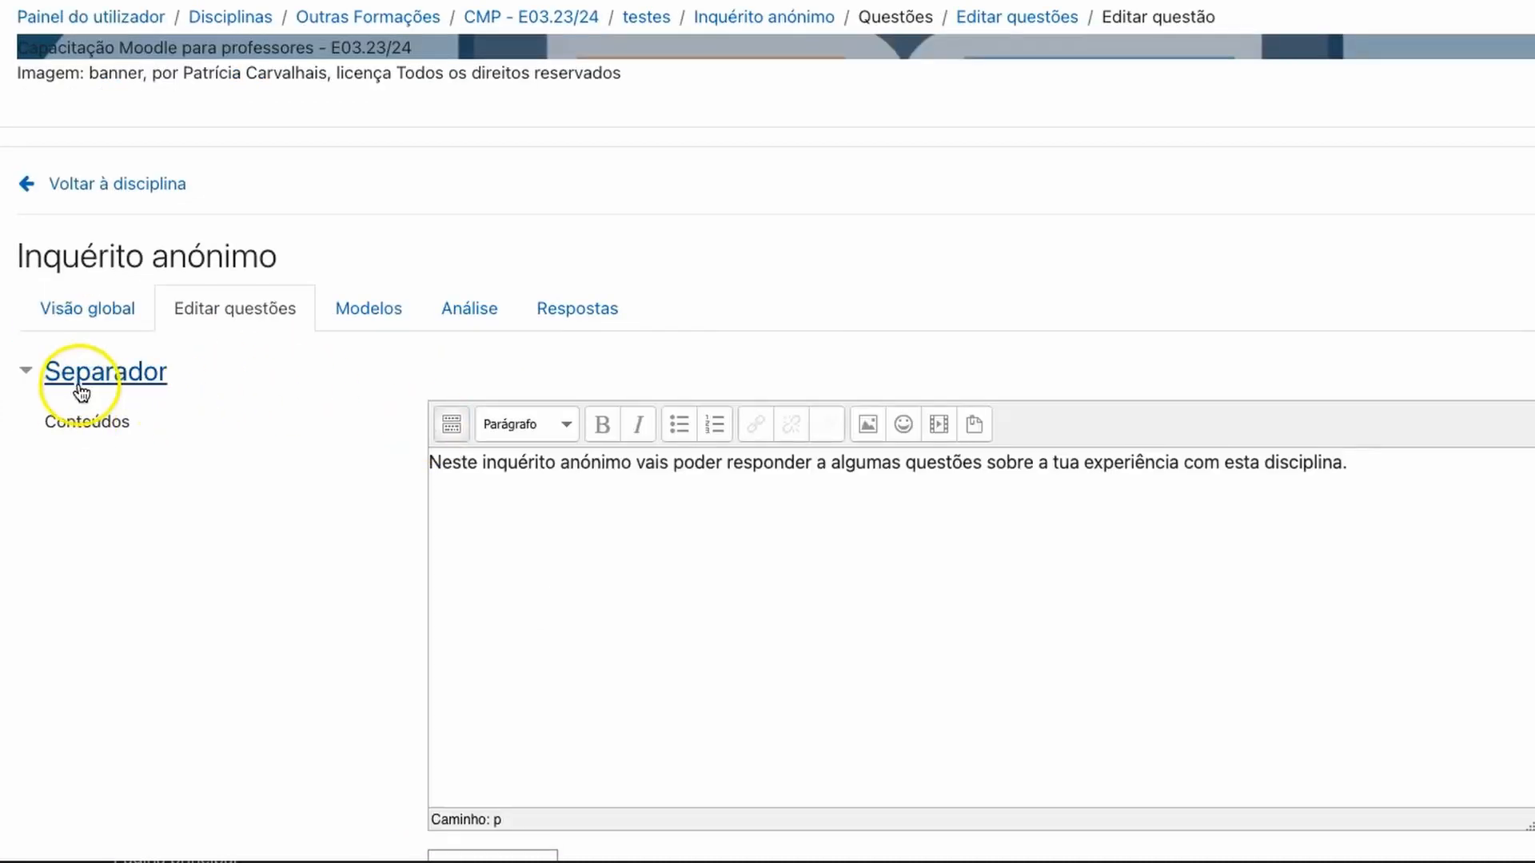
scroll(620, 503, down, 2)
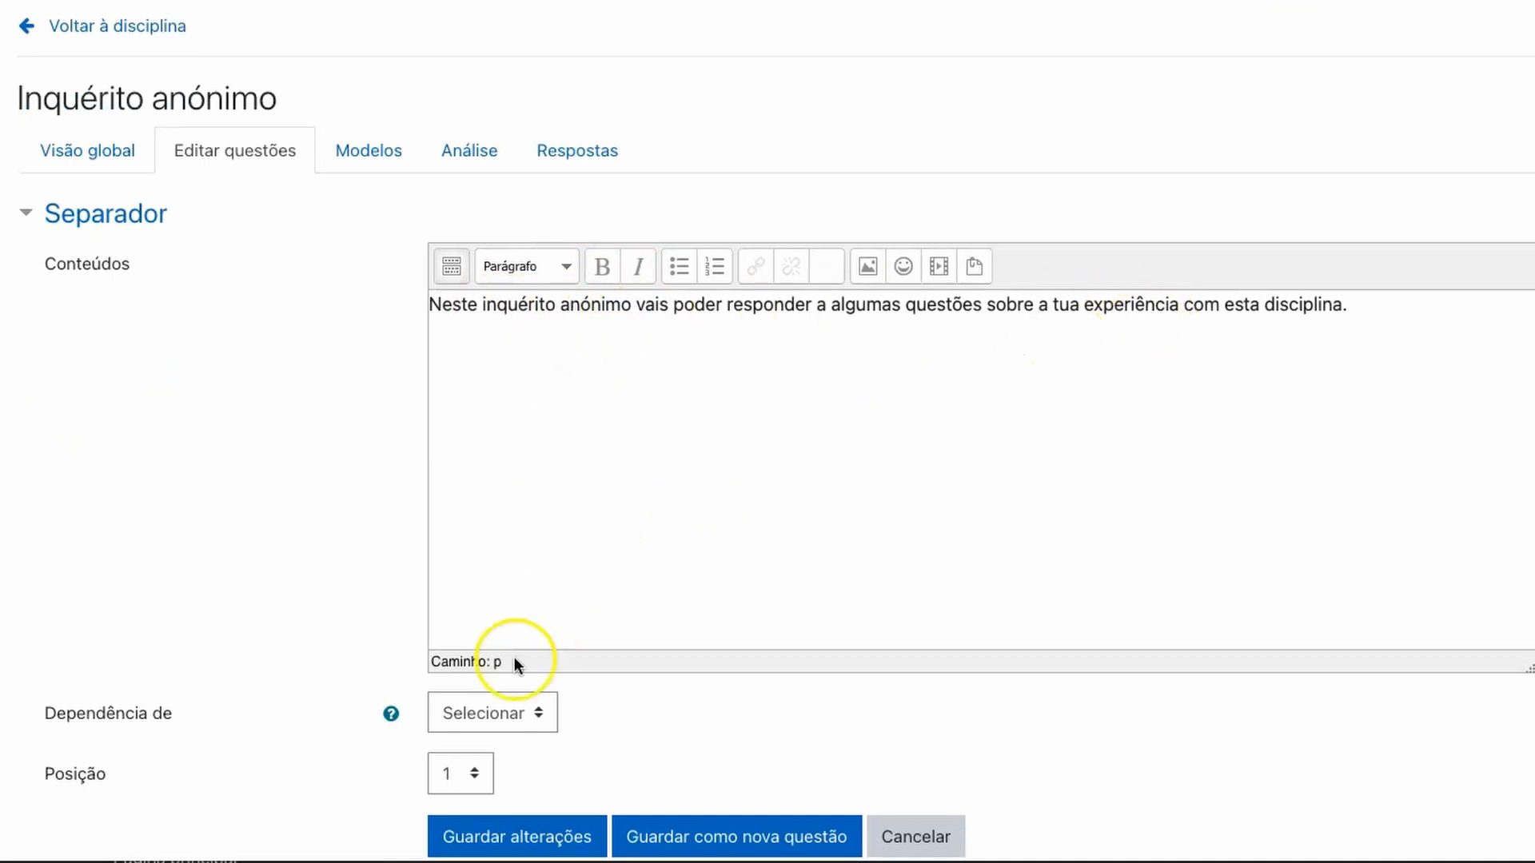
scroll(544, 683, down, 2)
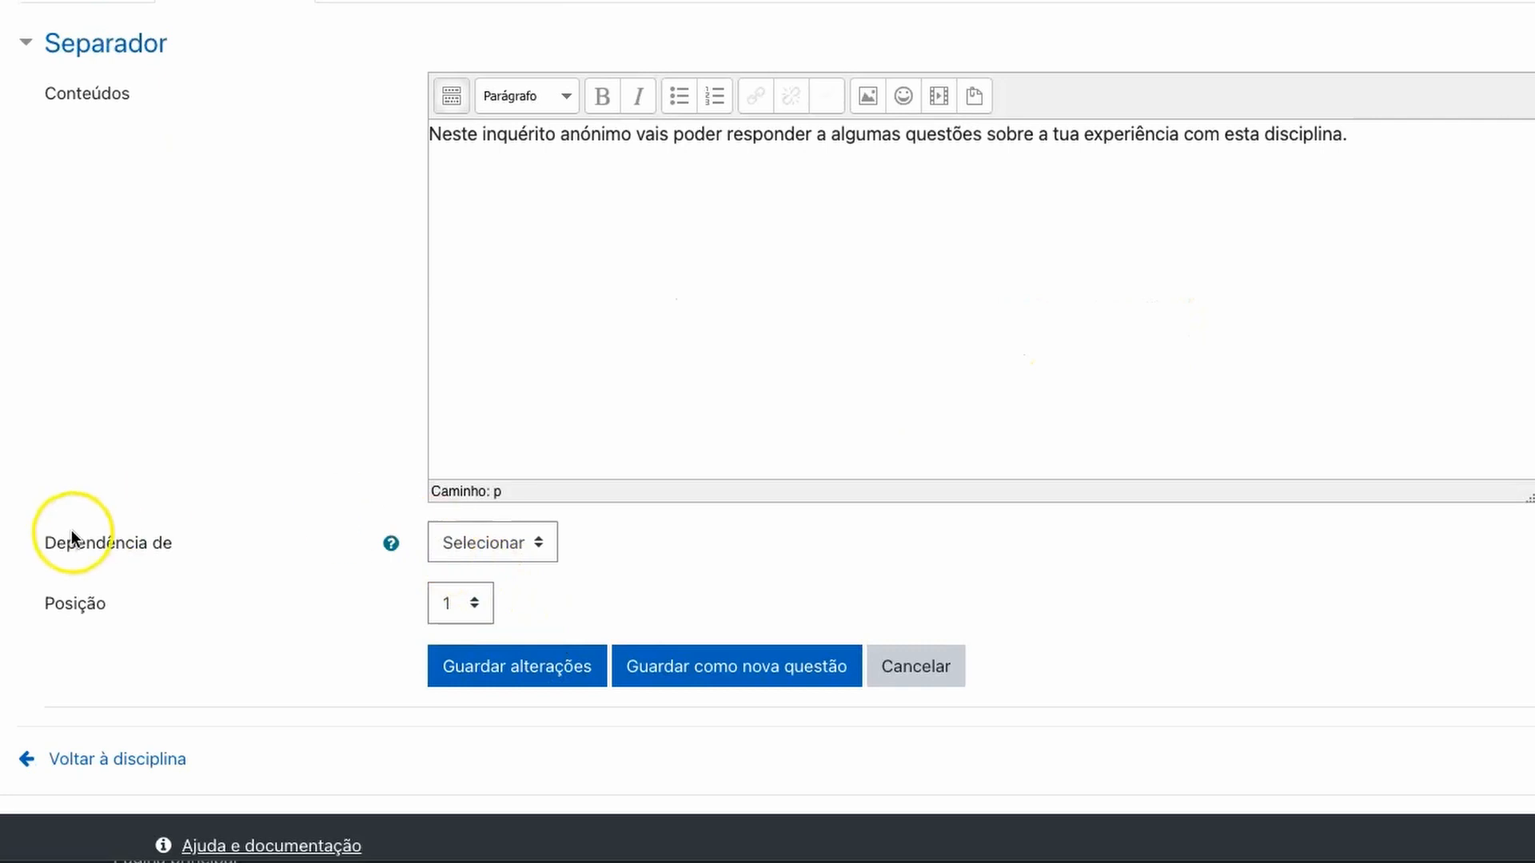
Step: Read the help for Dependência de, check its available choices, and save the Separador item
click(391, 544)
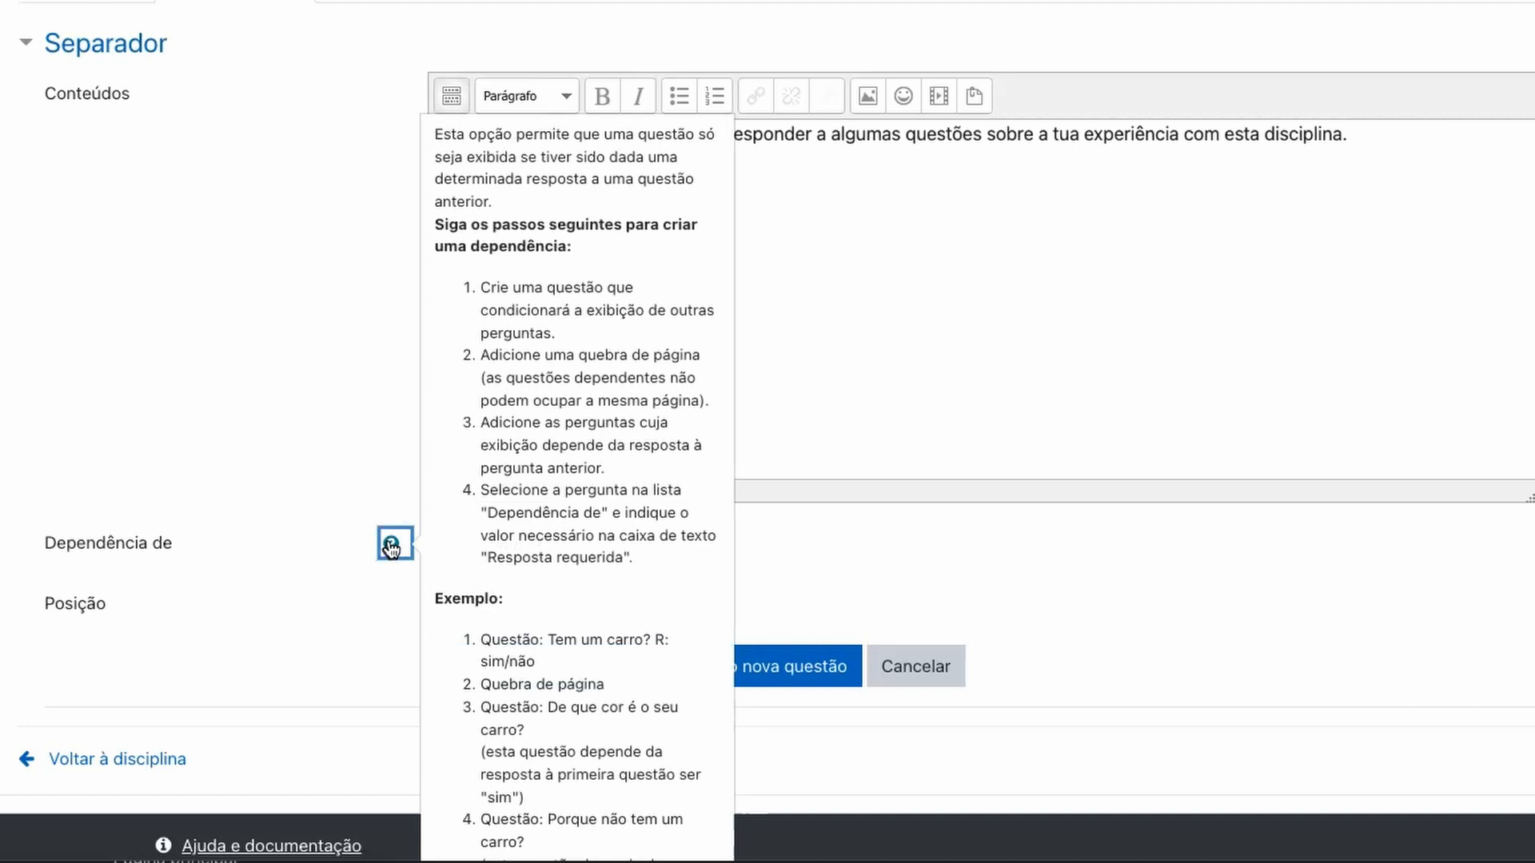
click(499, 539)
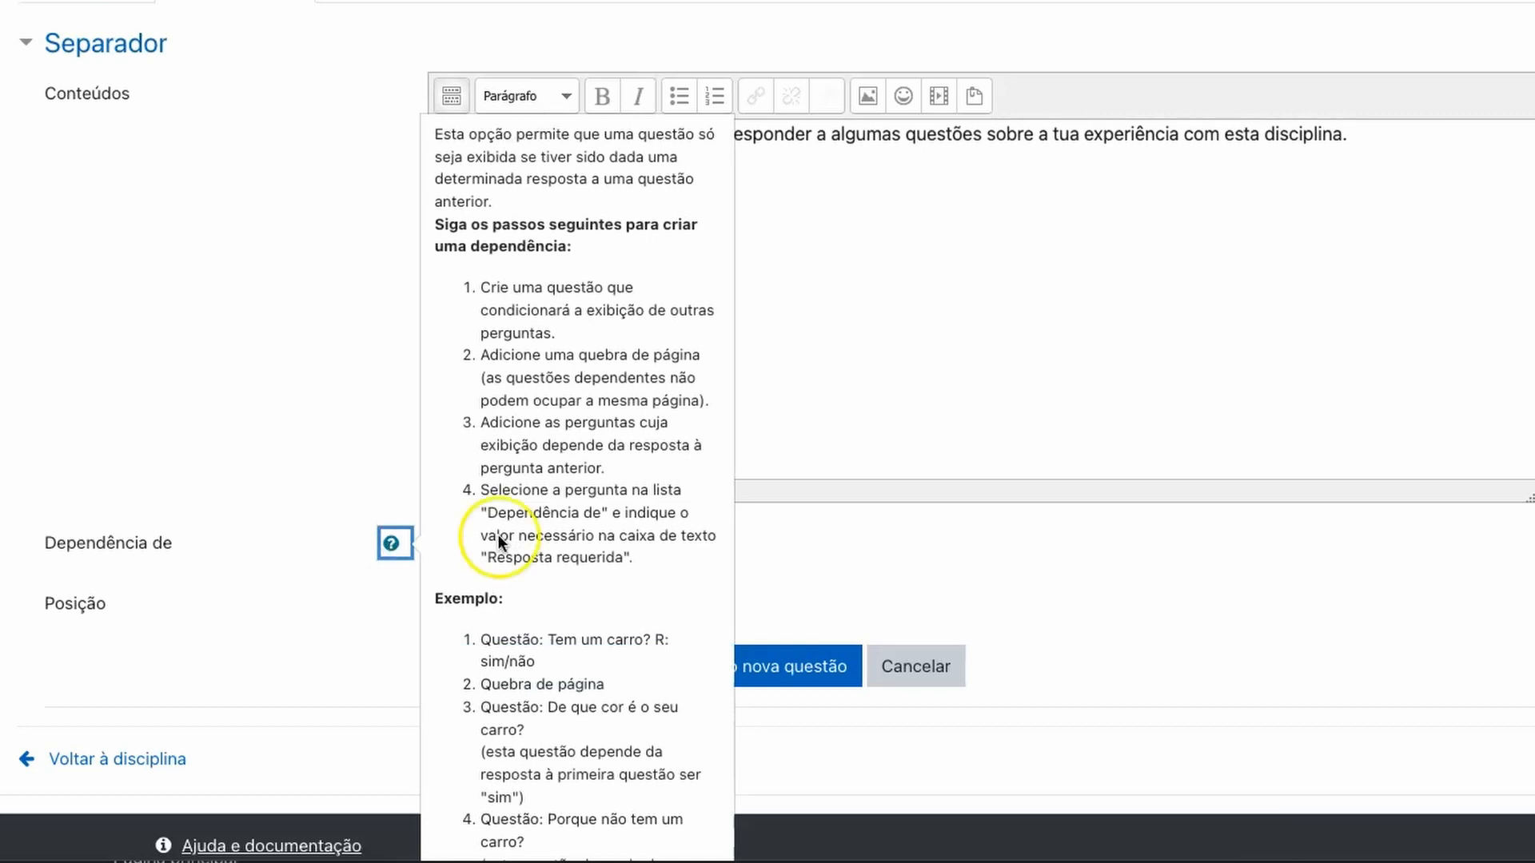
click(817, 575)
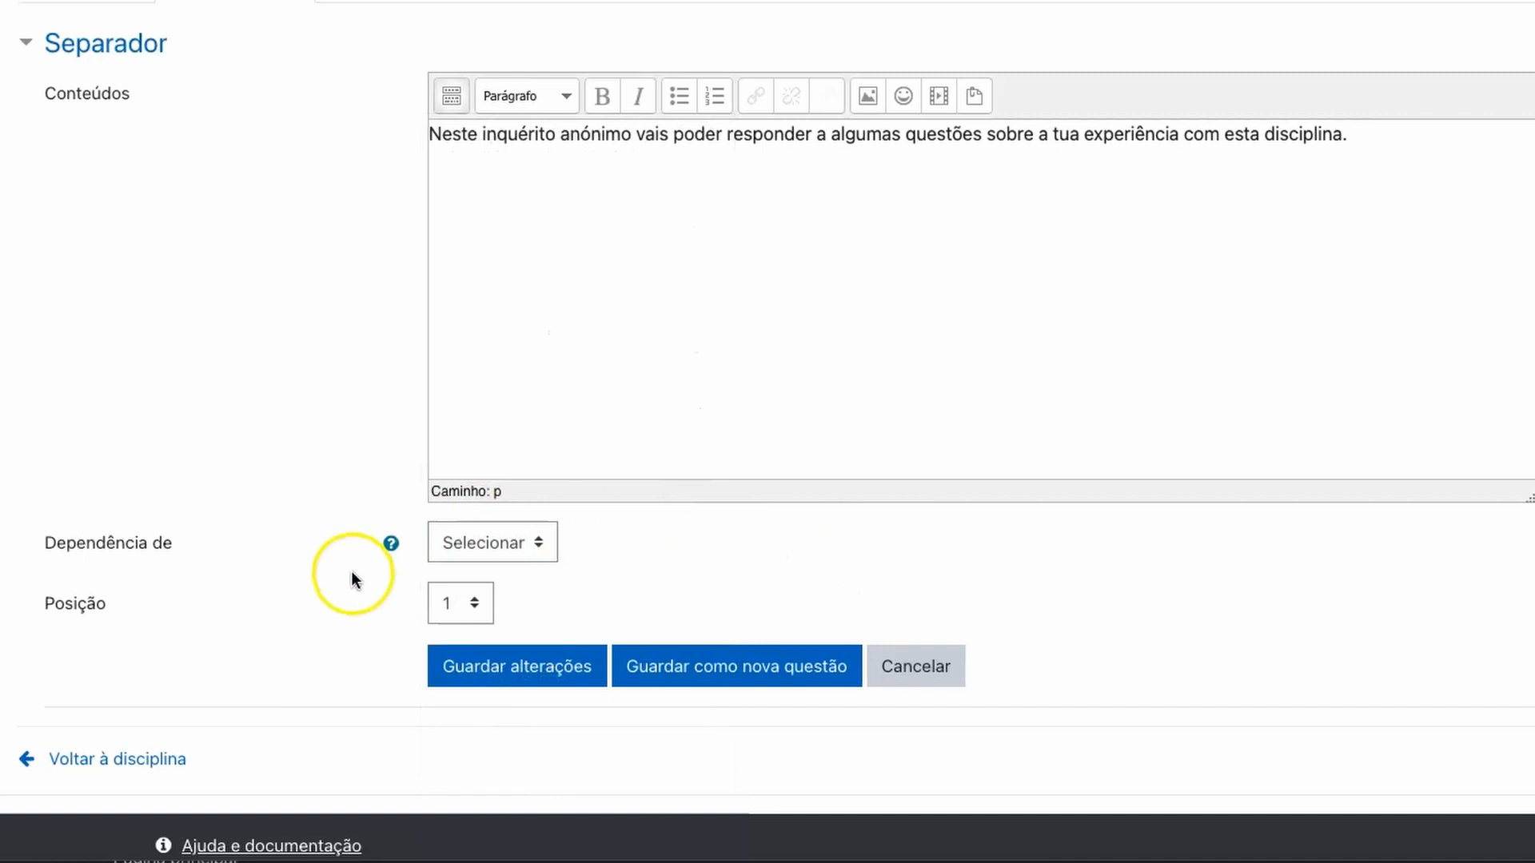
click(524, 547)
click(590, 541)
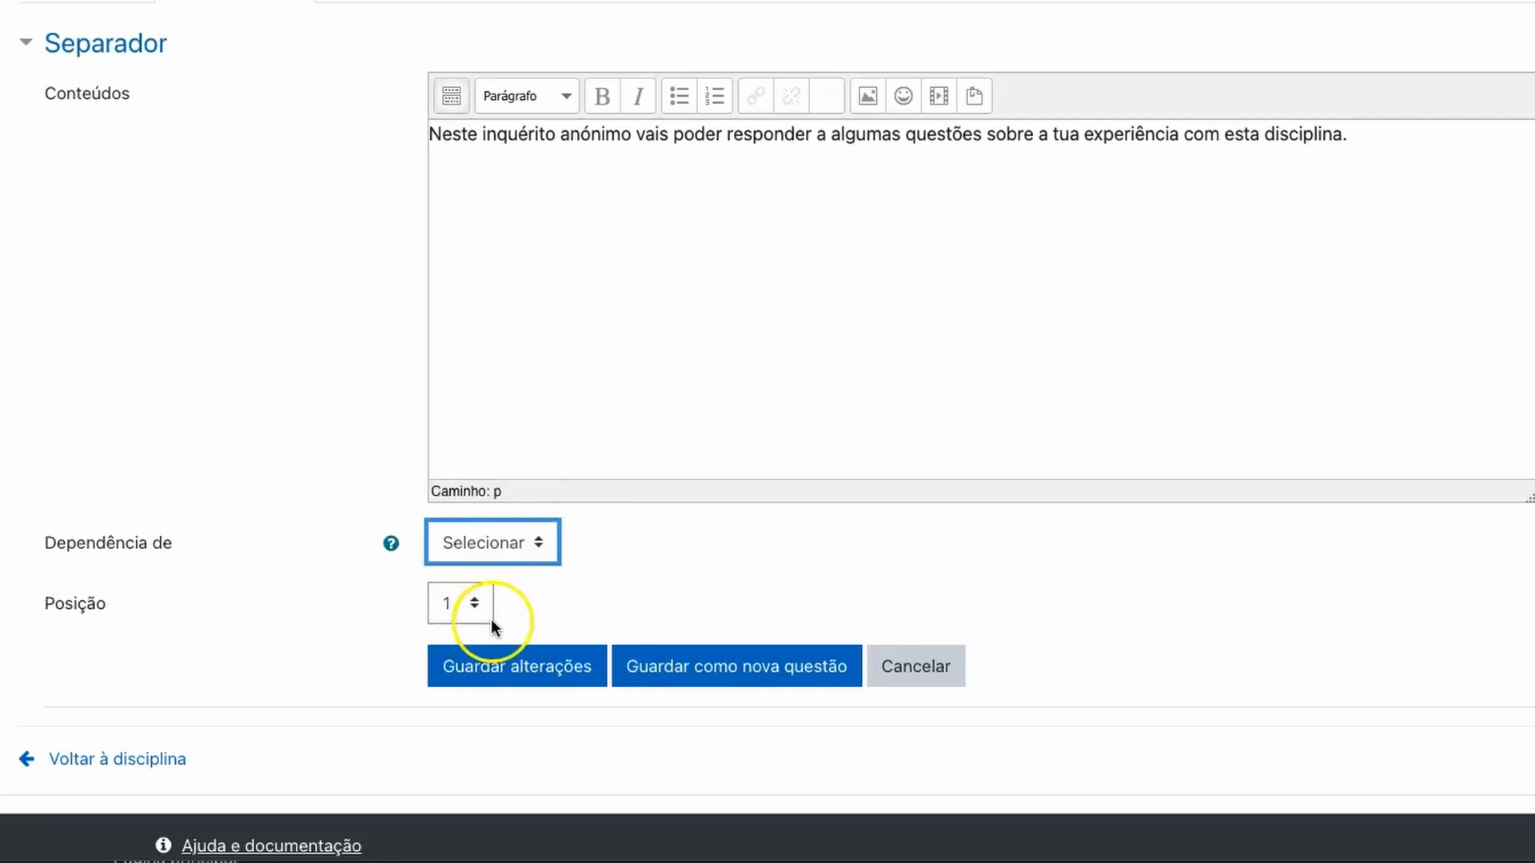
click(511, 676)
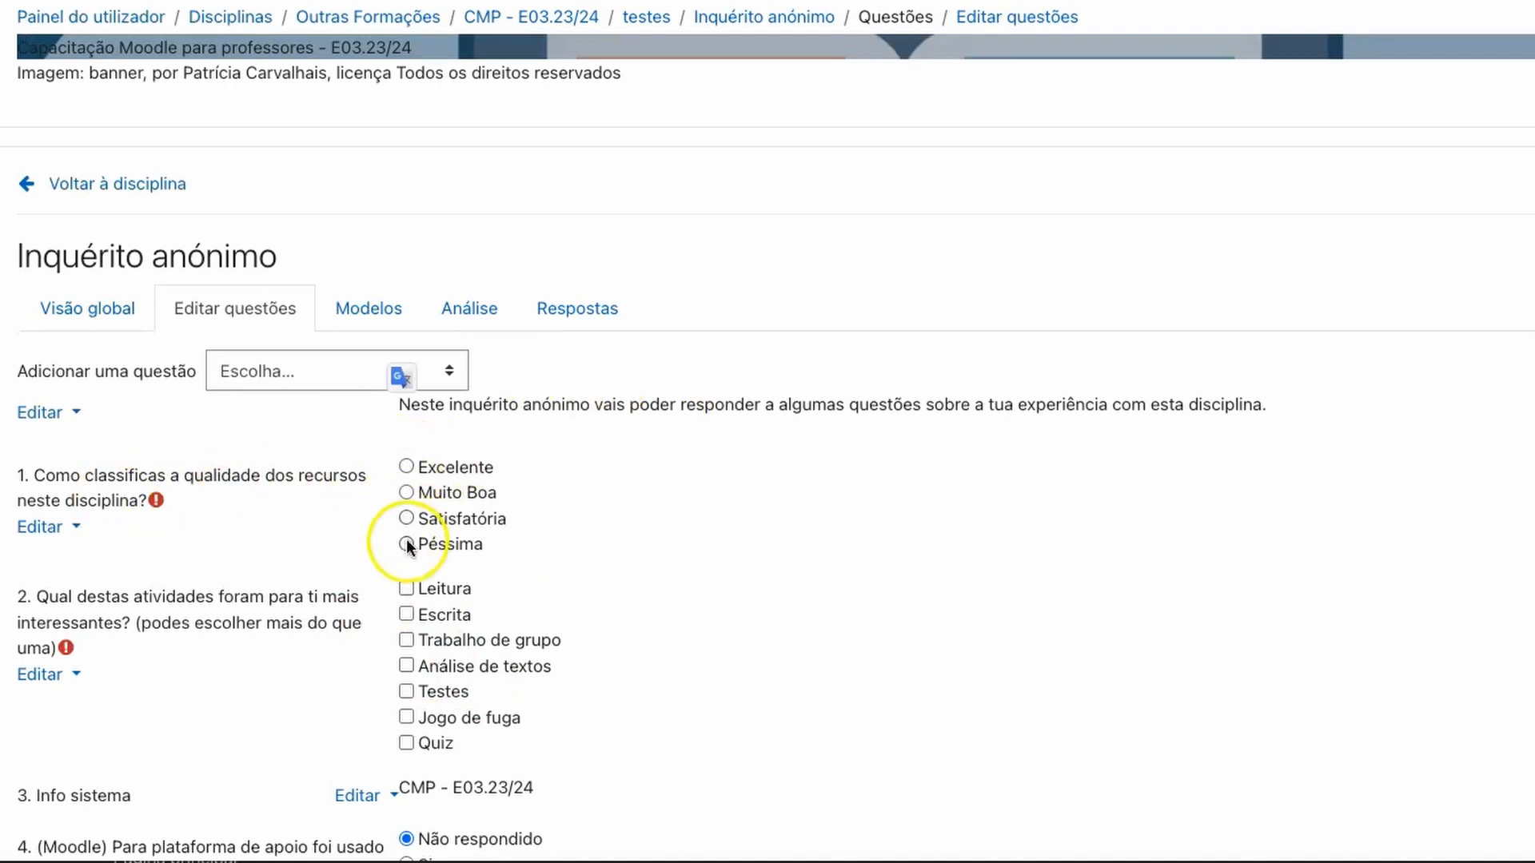
Step: Open question 1 about the quality of the resources for editing and check the available multiple-choice types
click(40, 527)
click(128, 569)
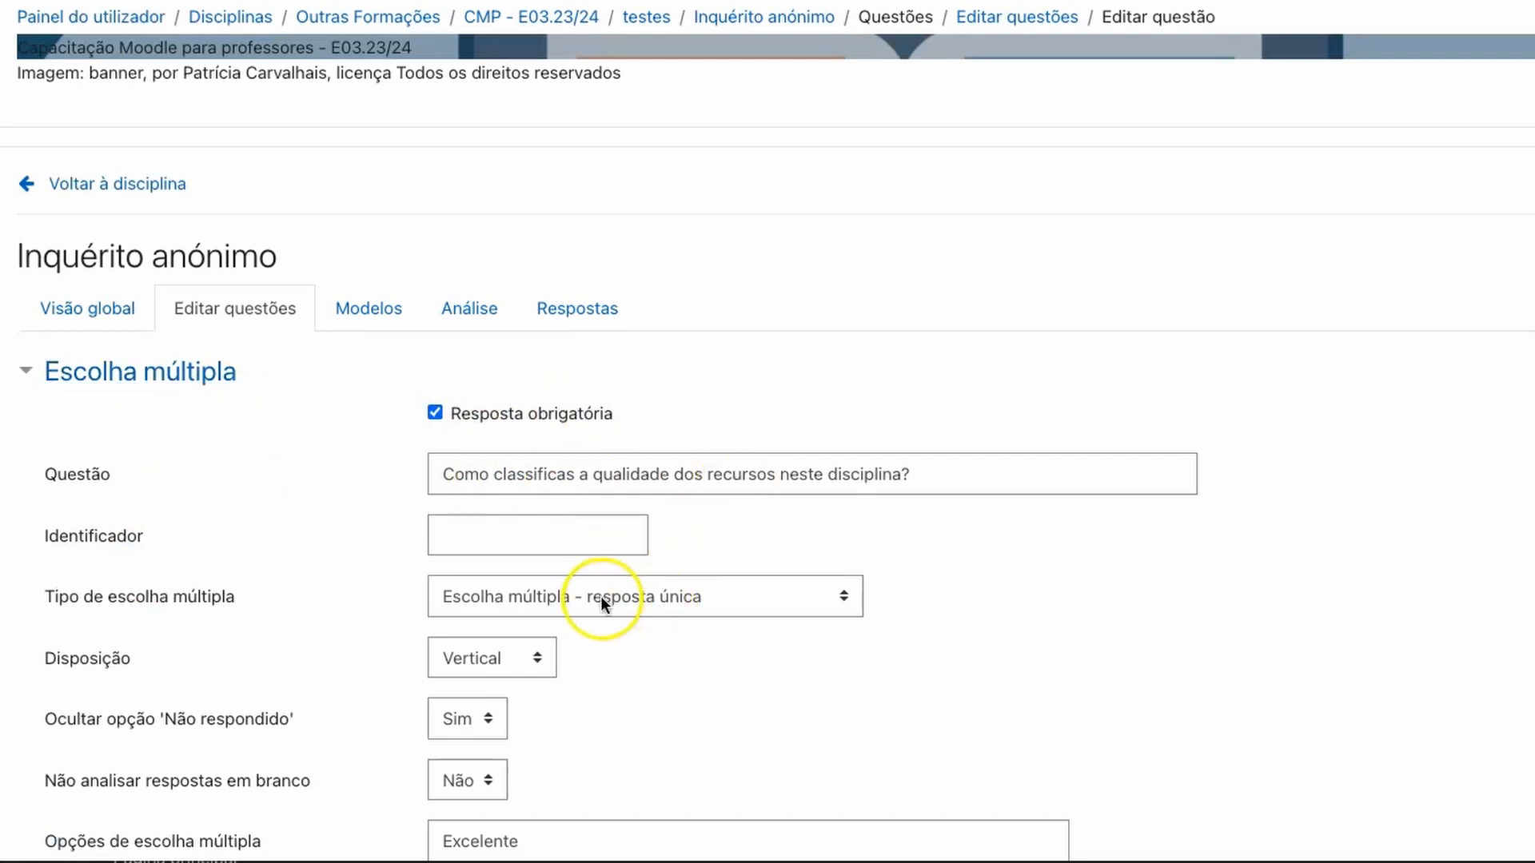
click(724, 600)
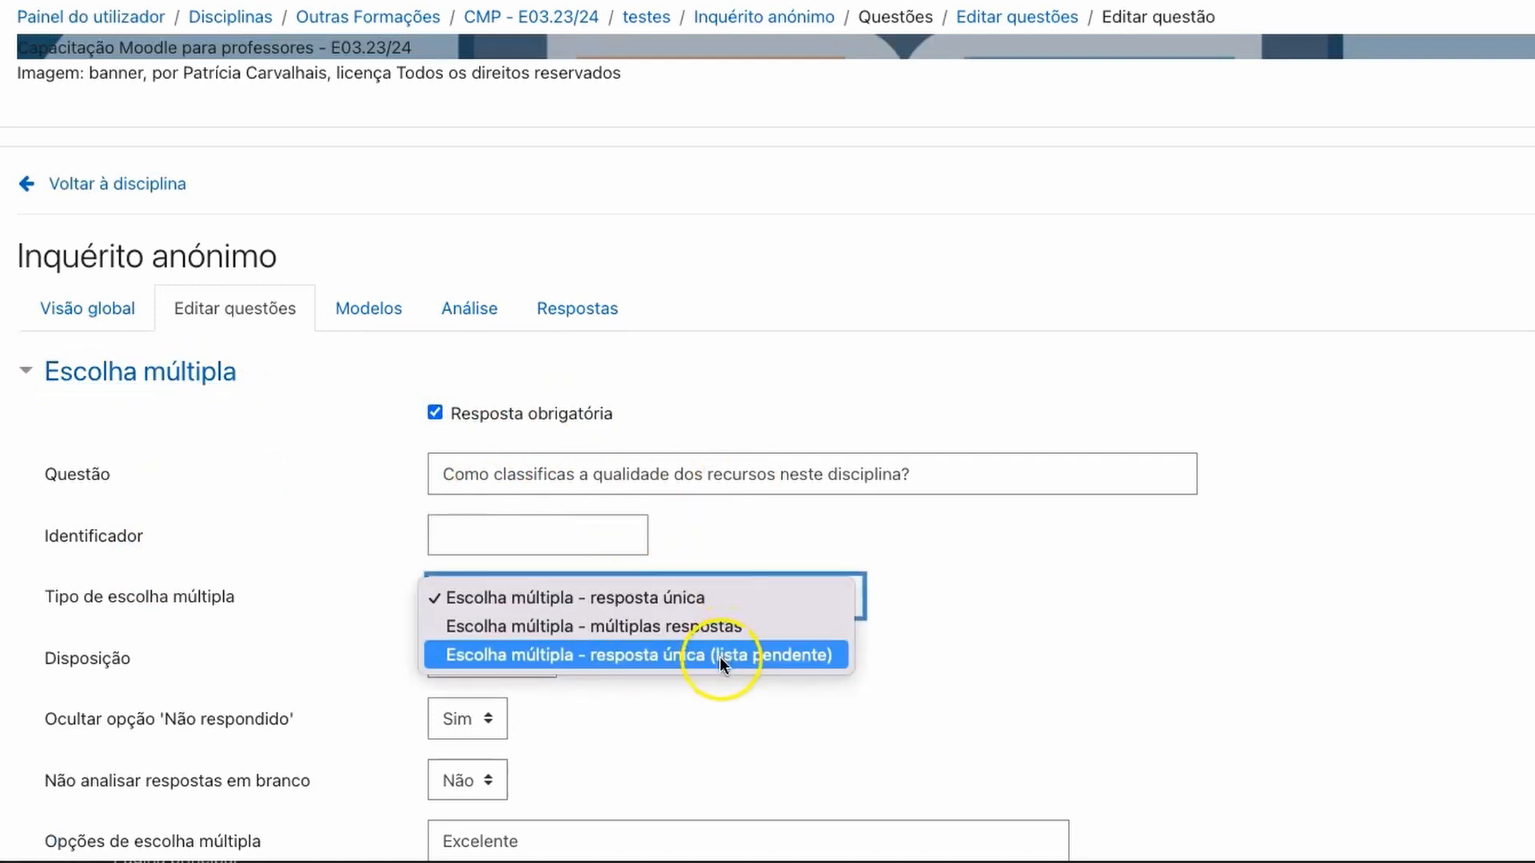
click(949, 598)
scroll(678, 685, down, 5)
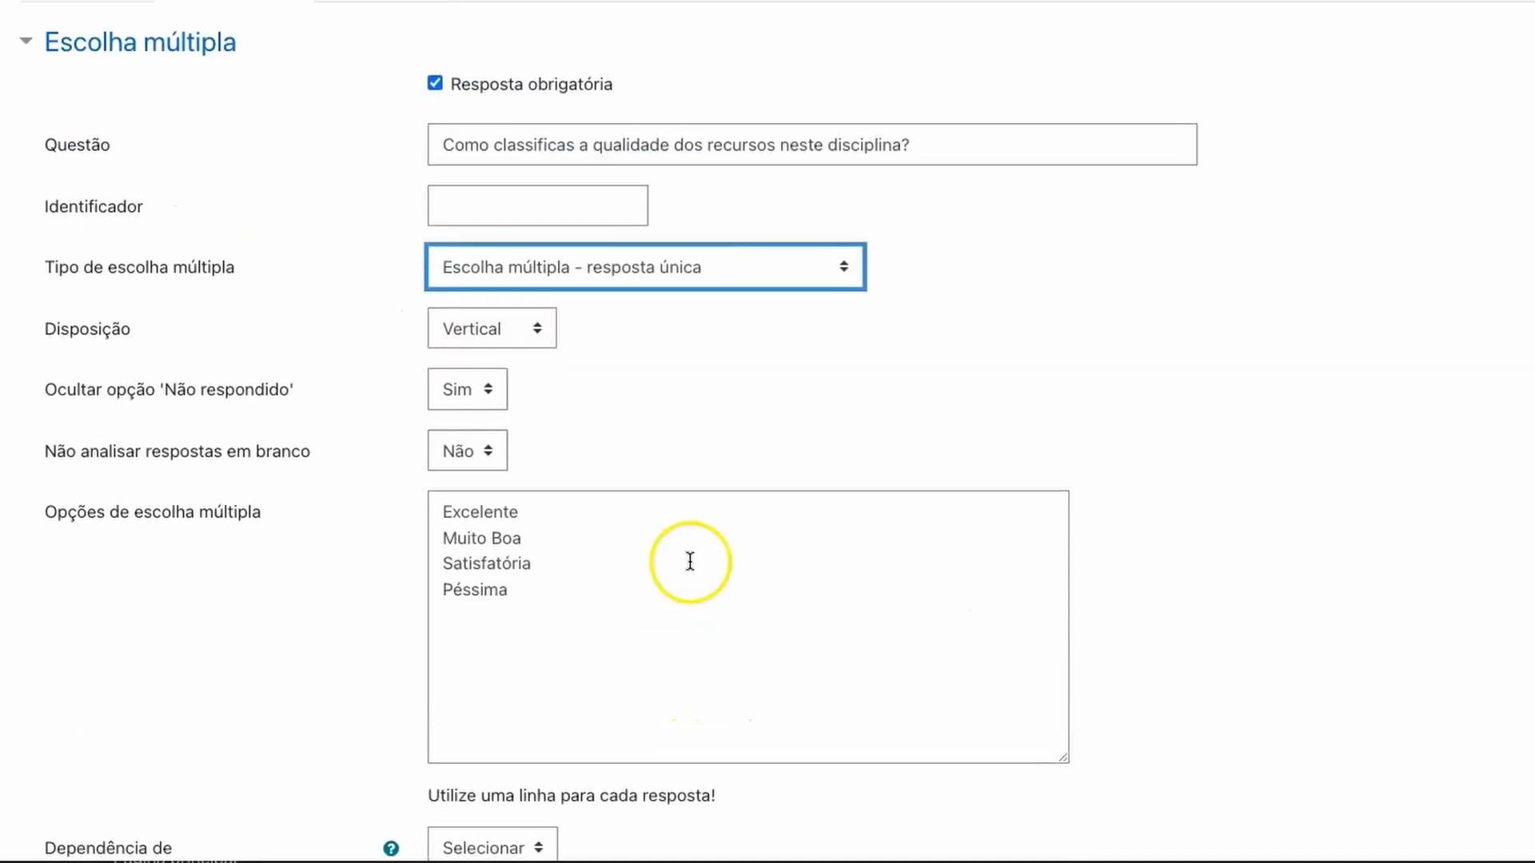
Step: Examine question 1's Disposição choices and the one-line-per-answer options, and leave the question without saving
click(518, 335)
click(630, 328)
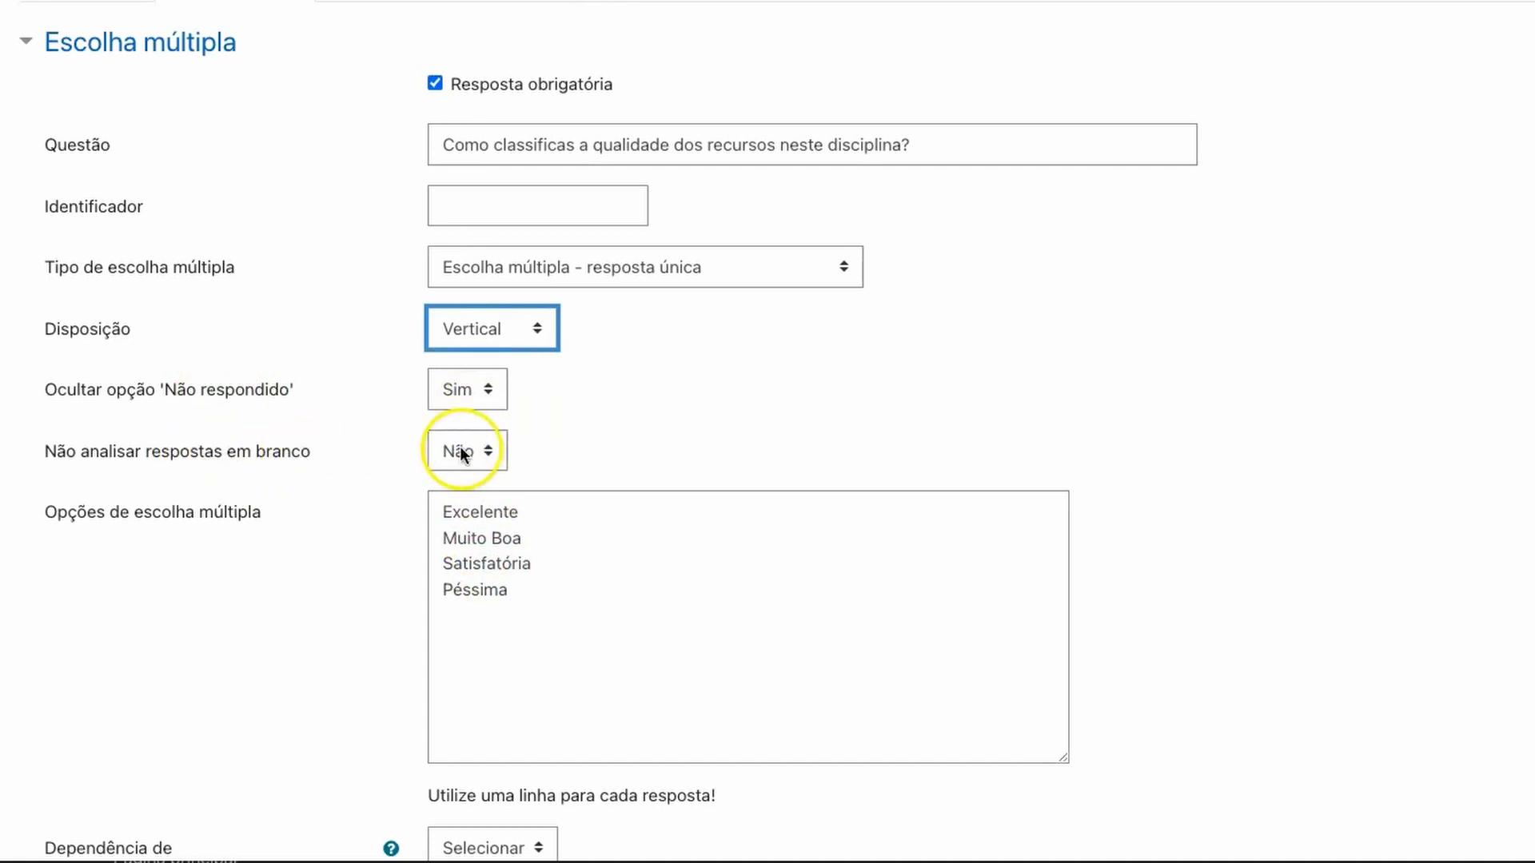
scroll(685, 535, down, 2)
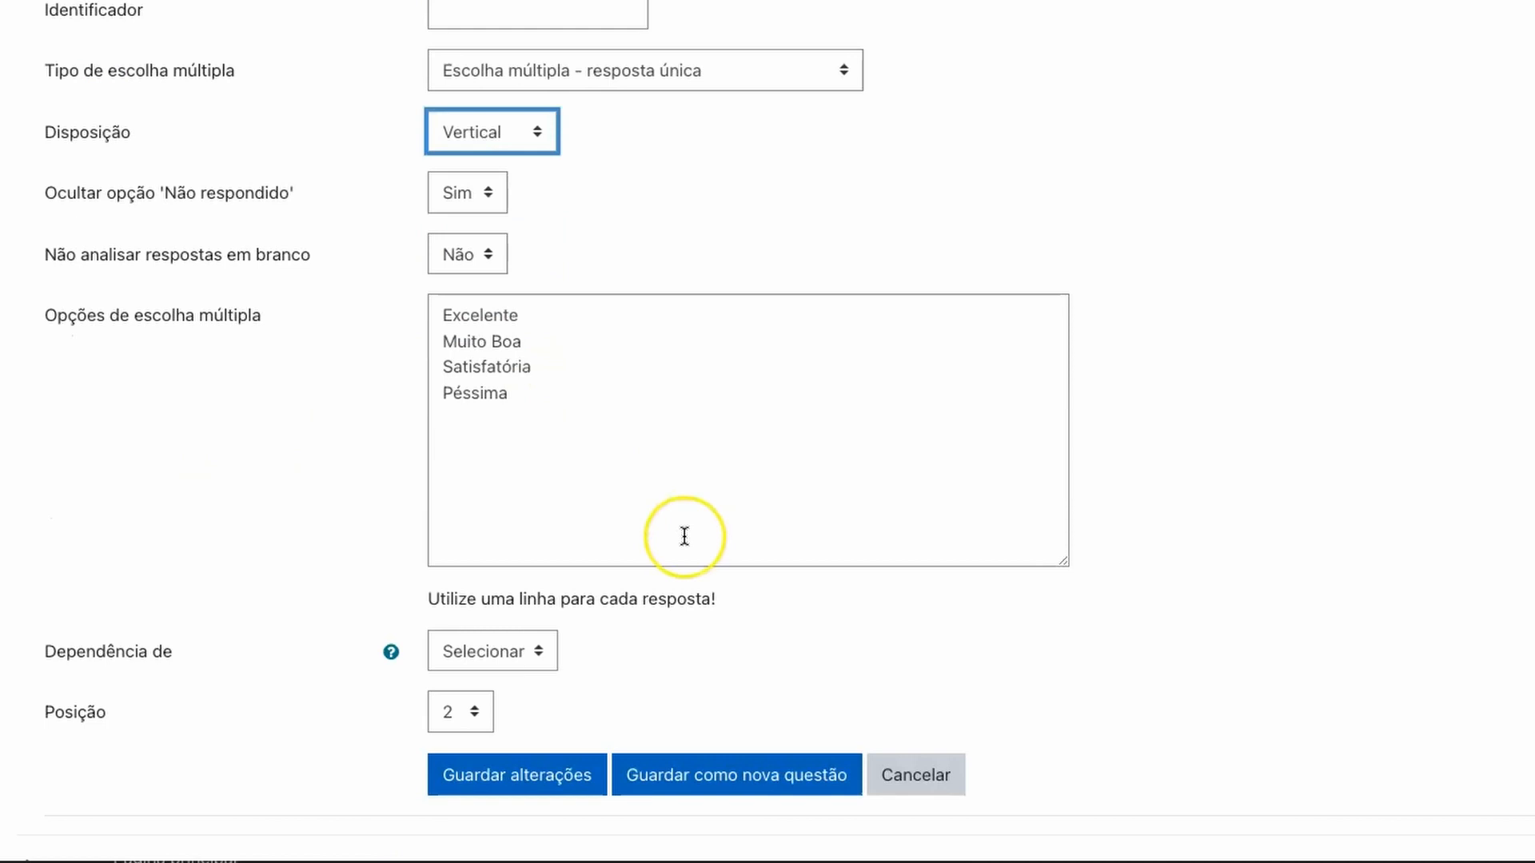
scroll(684, 535, down, 1)
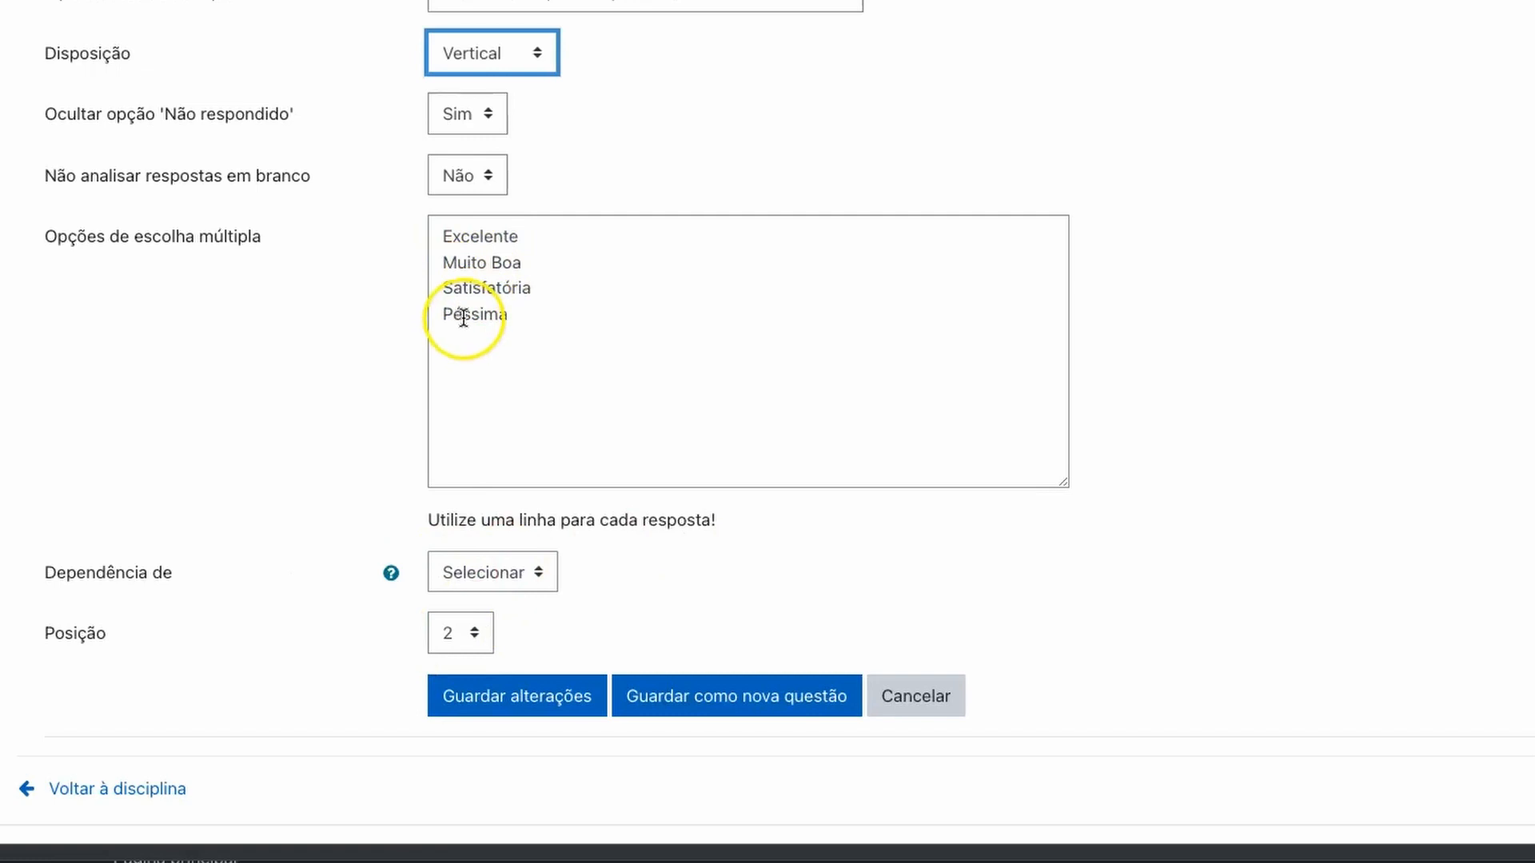
drag(440, 524, 741, 508)
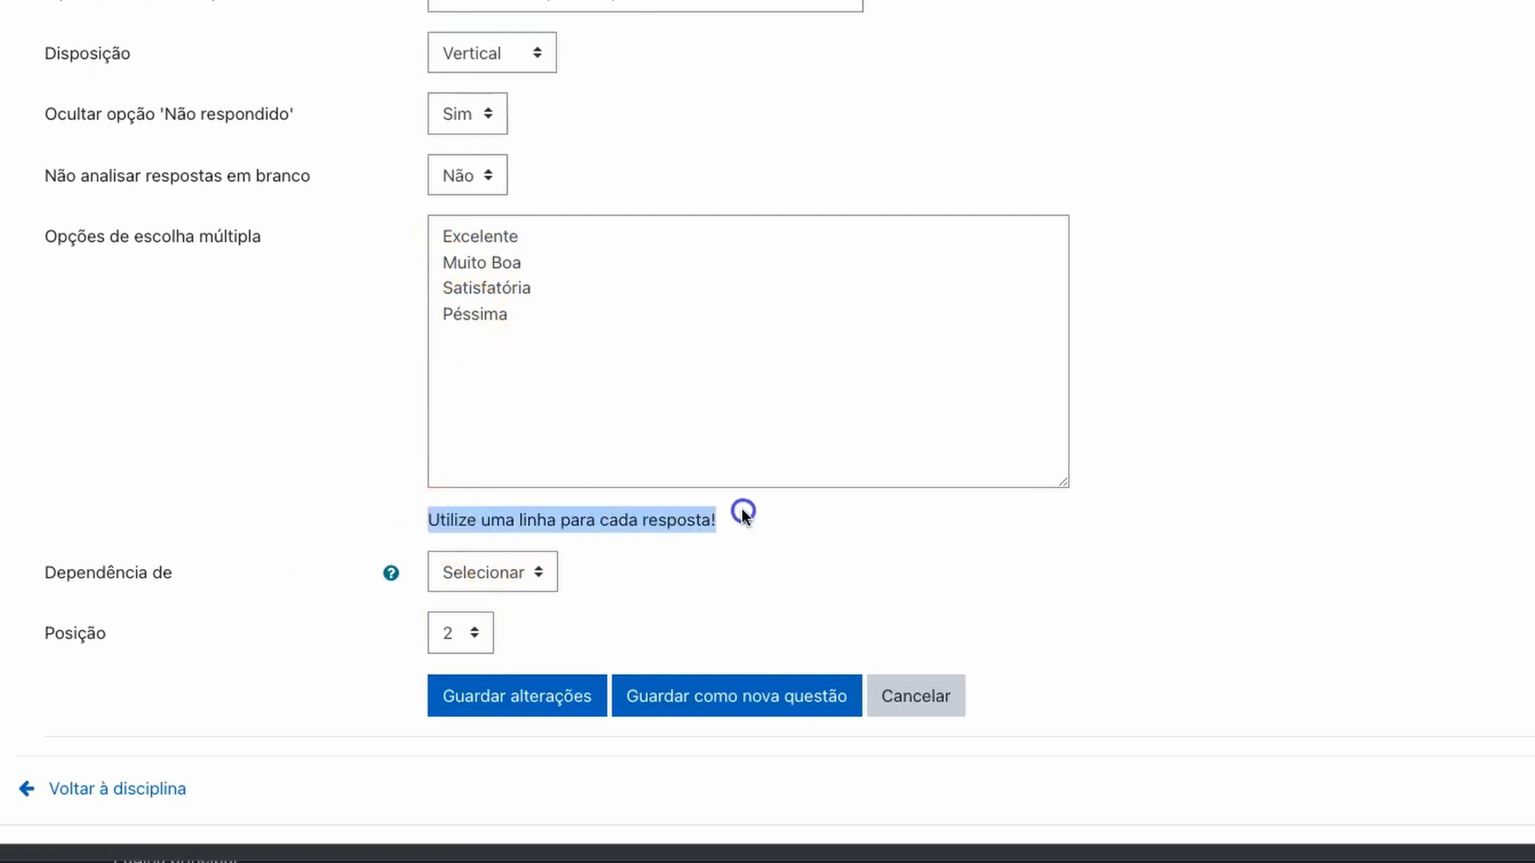
click(901, 695)
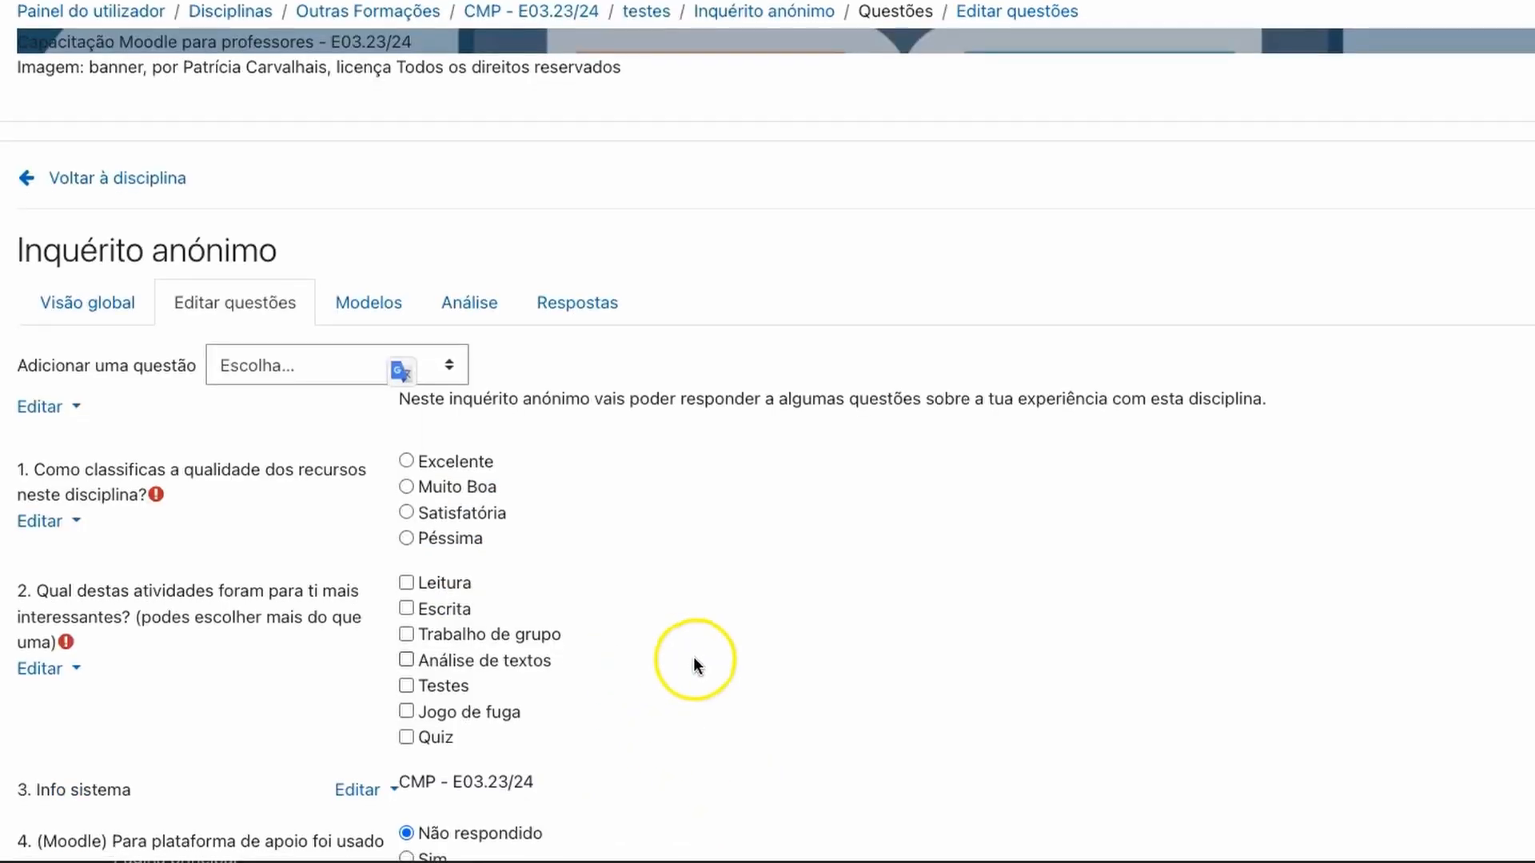
Step: Open question 2 about the most interesting activities, examine its multiple-answer settings and options, and leave without saving
scroll(689, 663, down, 2)
click(38, 505)
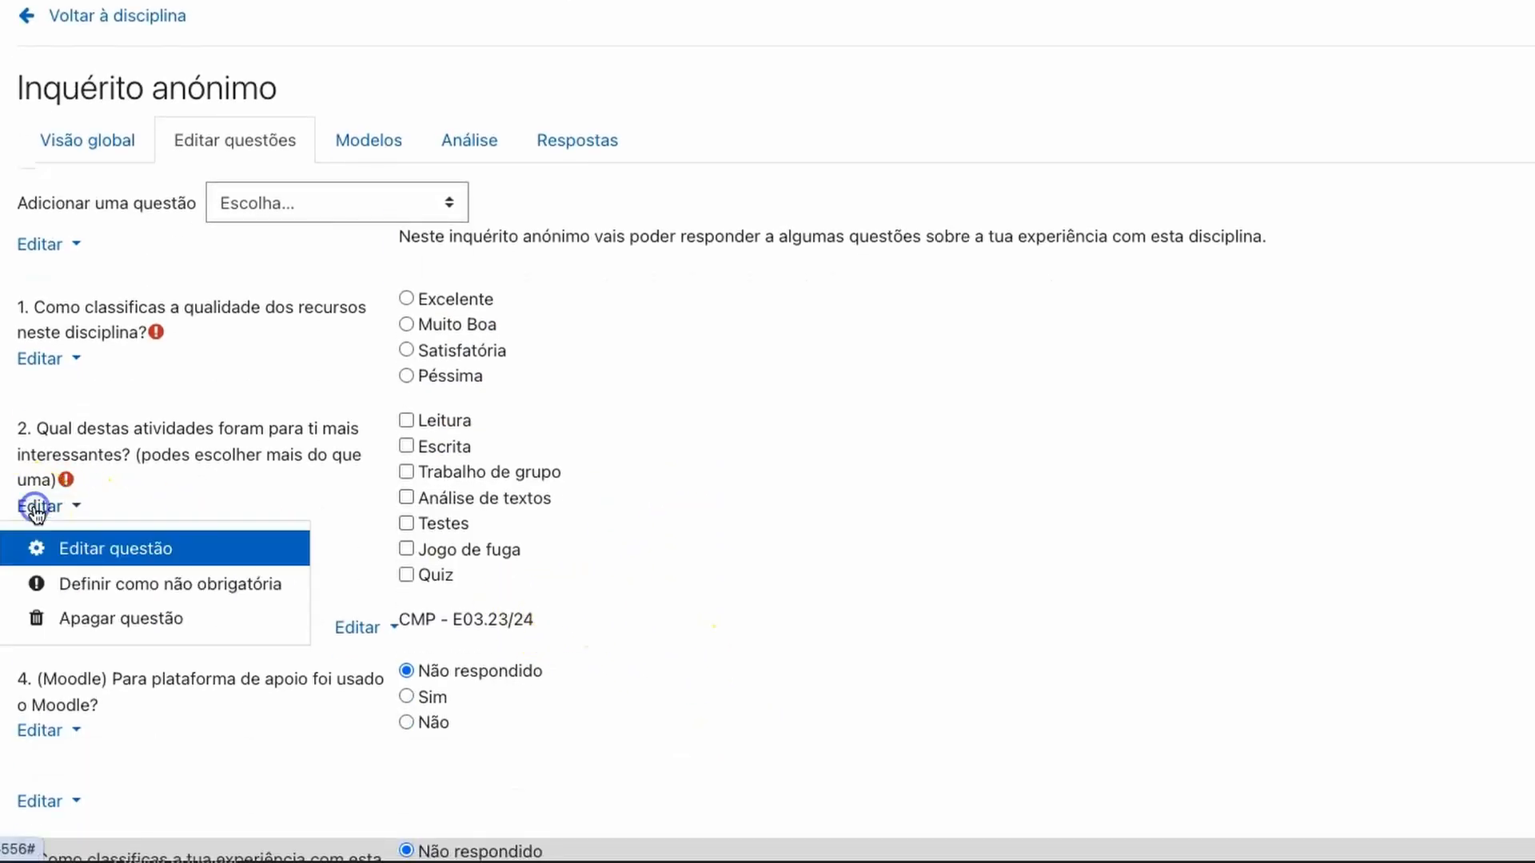
click(108, 550)
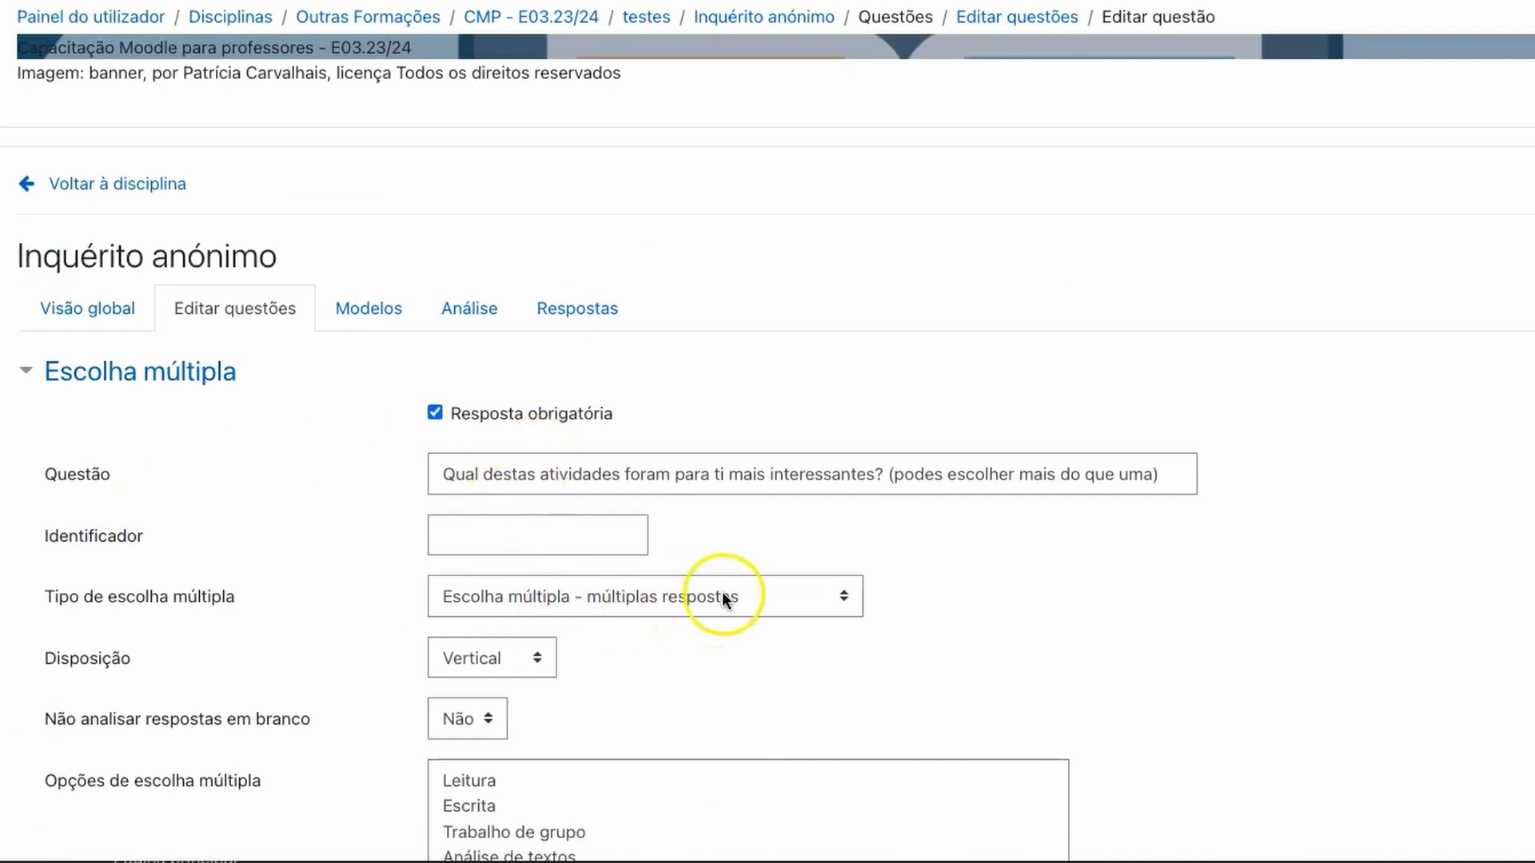
scroll(719, 597, down, 5)
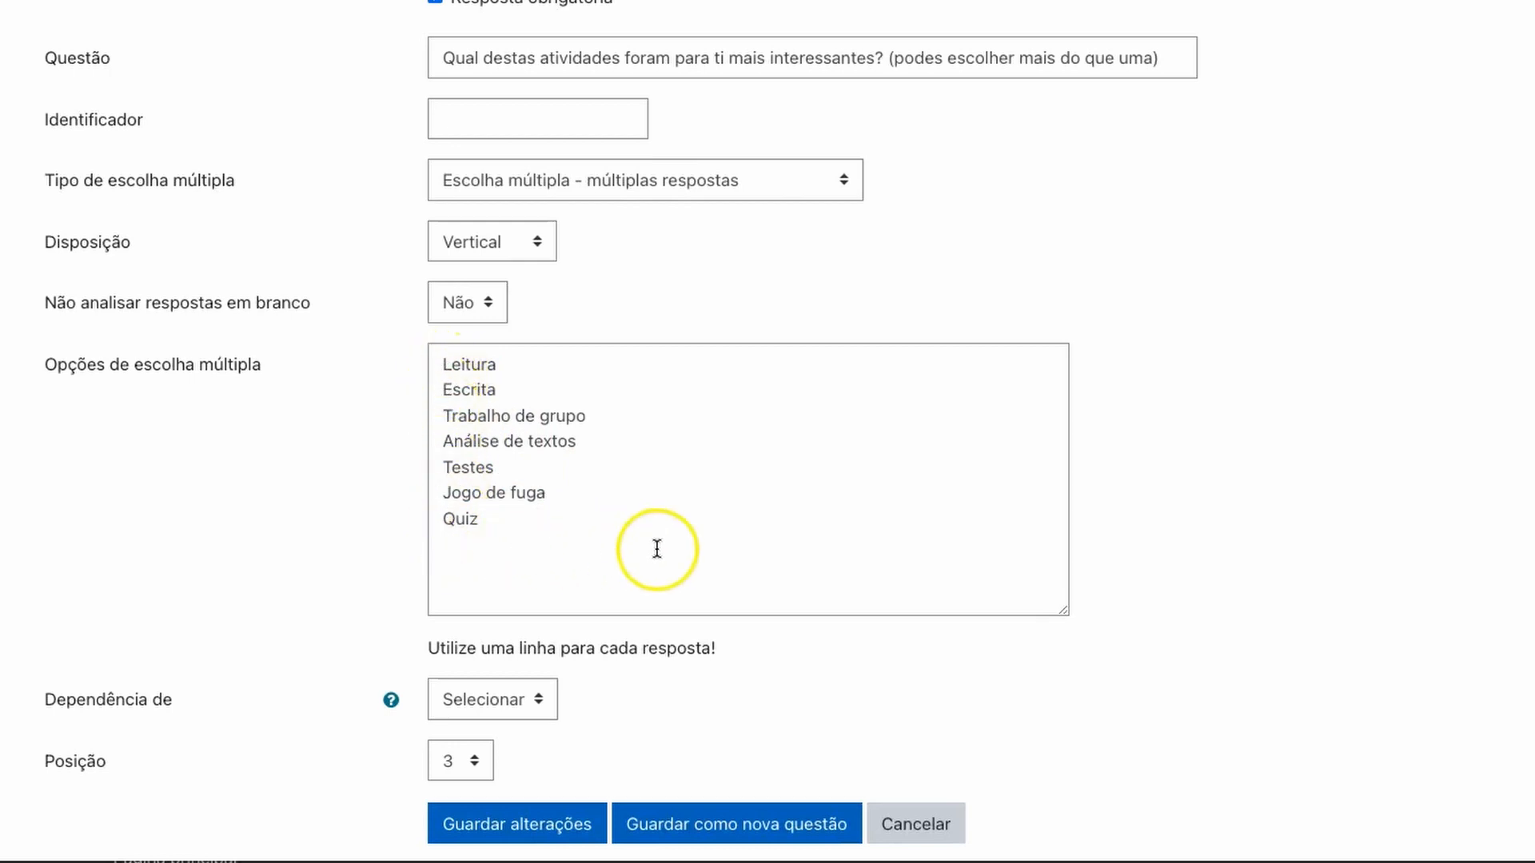
scroll(654, 549, down, 4)
click(916, 534)
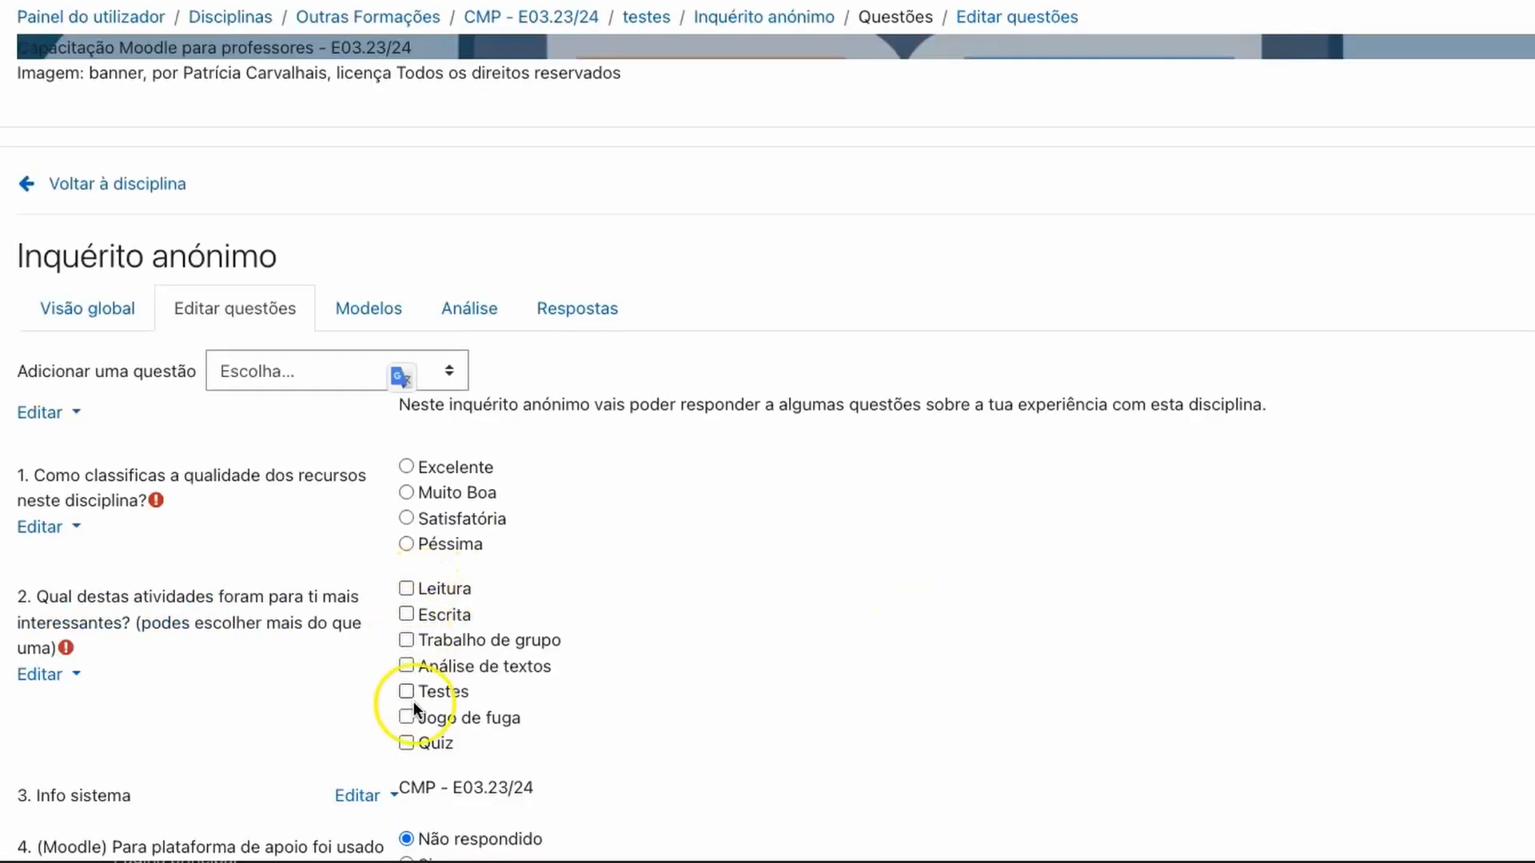
Step: Open the Info sistema question for editing, examine its information type, and leave without saving
scroll(678, 563, down, 8)
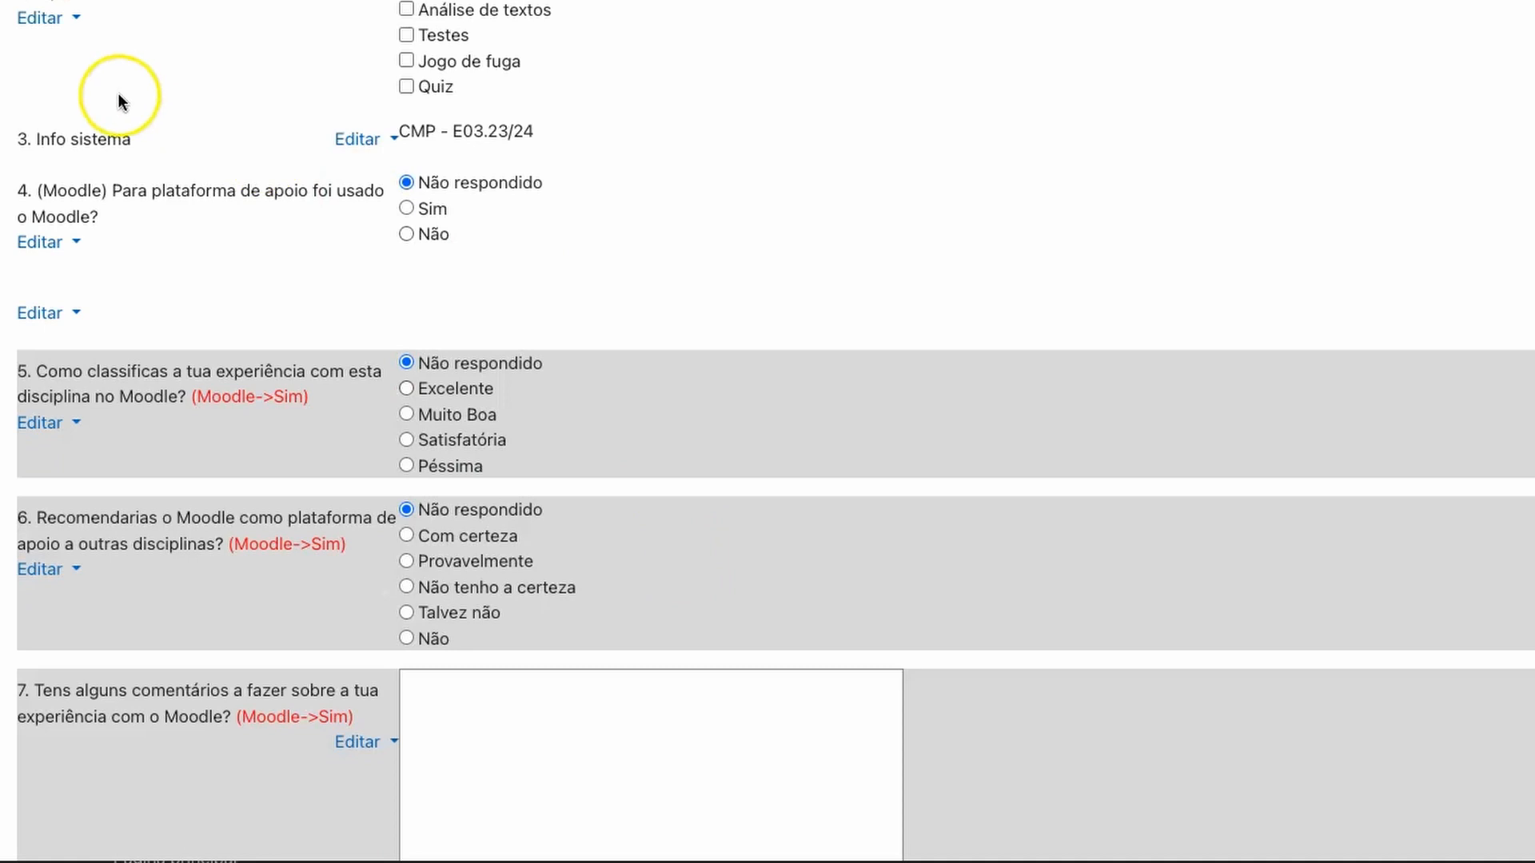
click(357, 138)
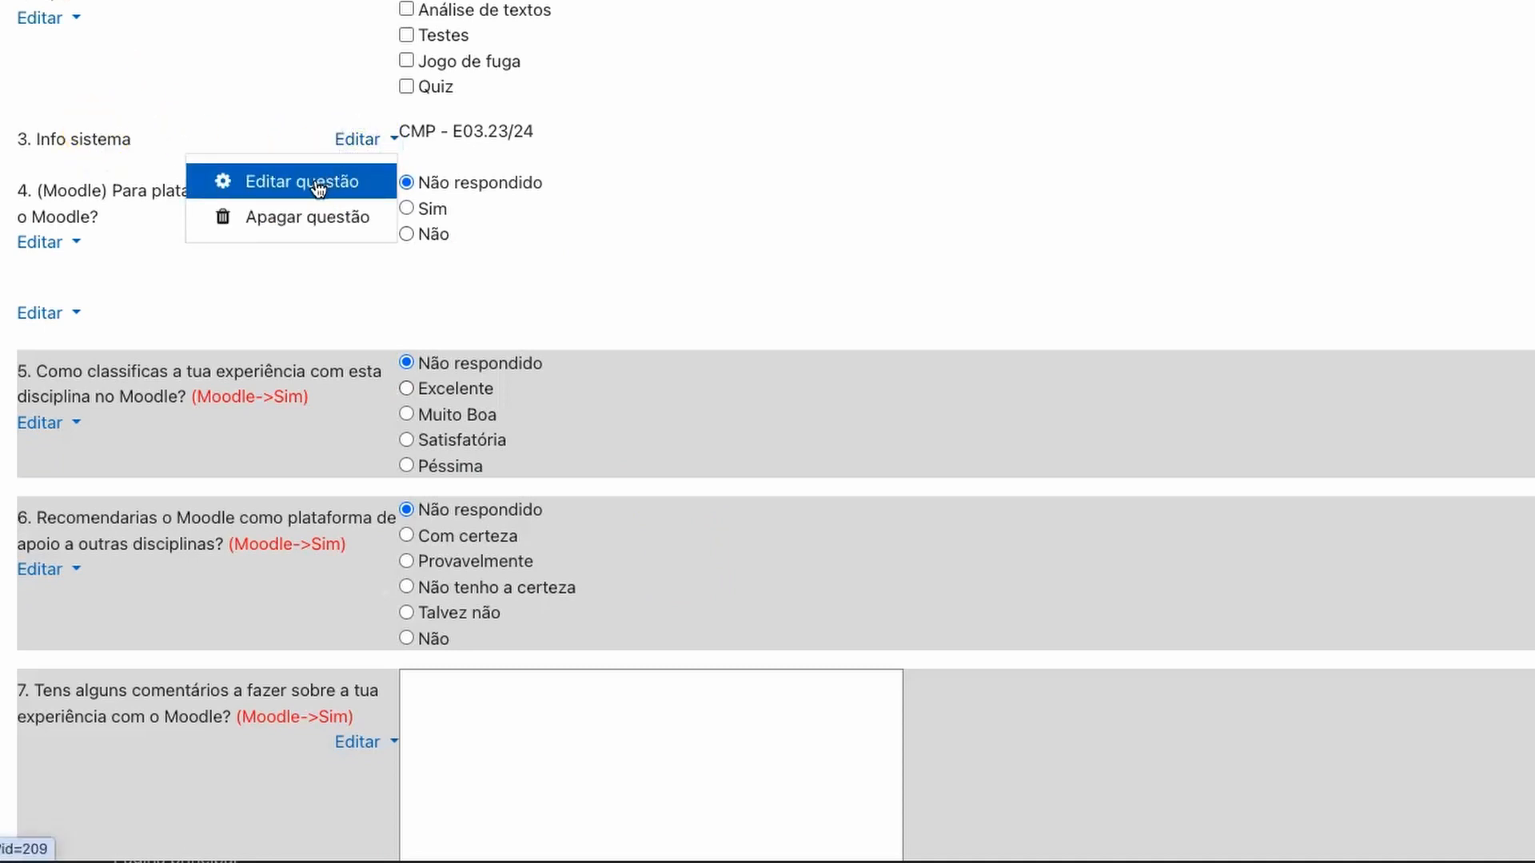
click(316, 185)
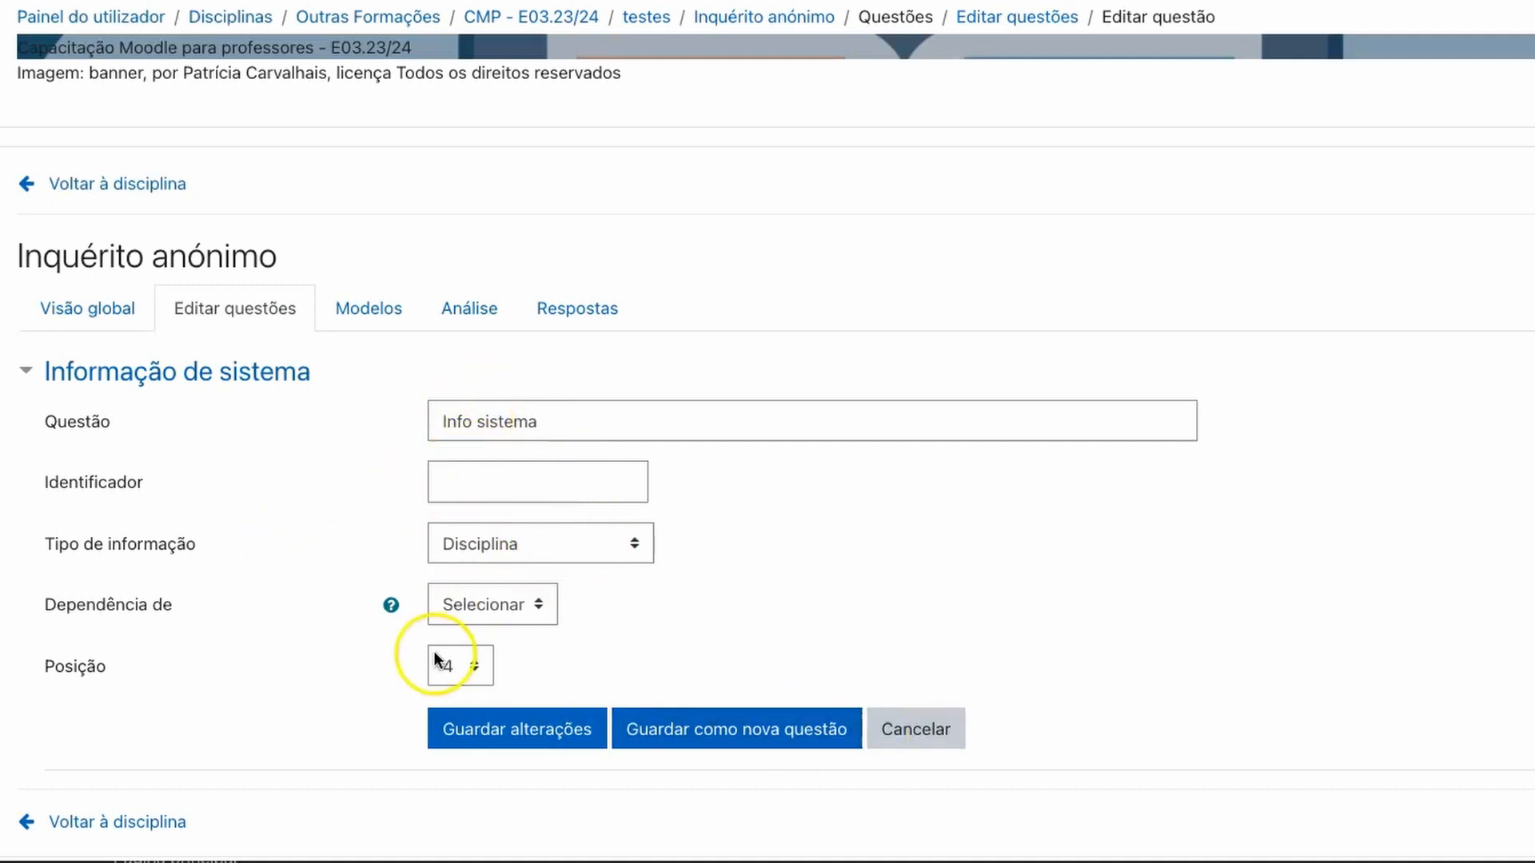
click(917, 739)
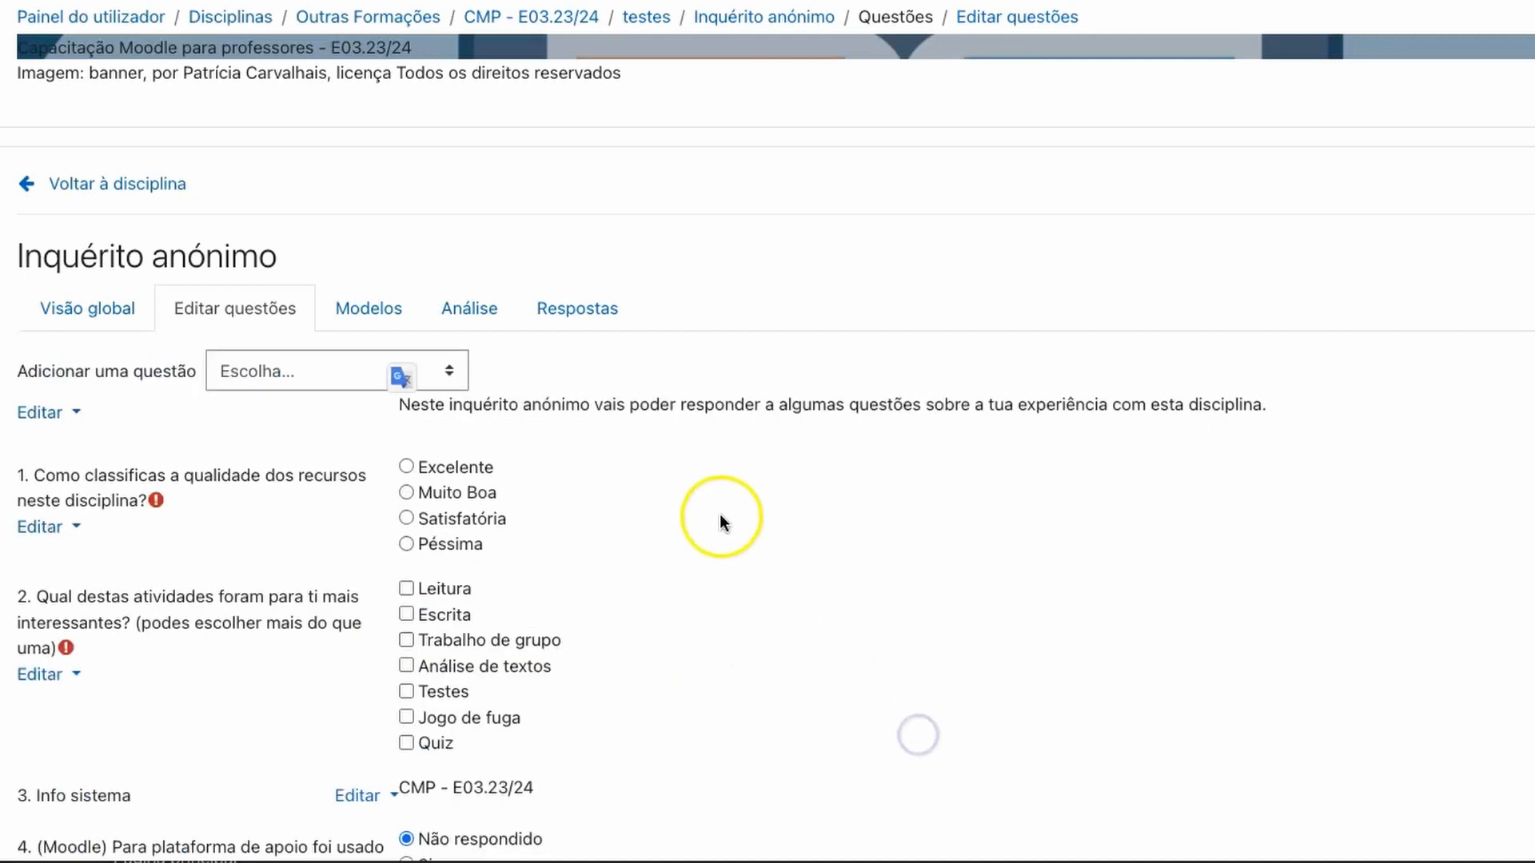
Step: Open question 4 about the use of Moodle as support platform for editing and examine its settings
scroll(712, 573, down, 6)
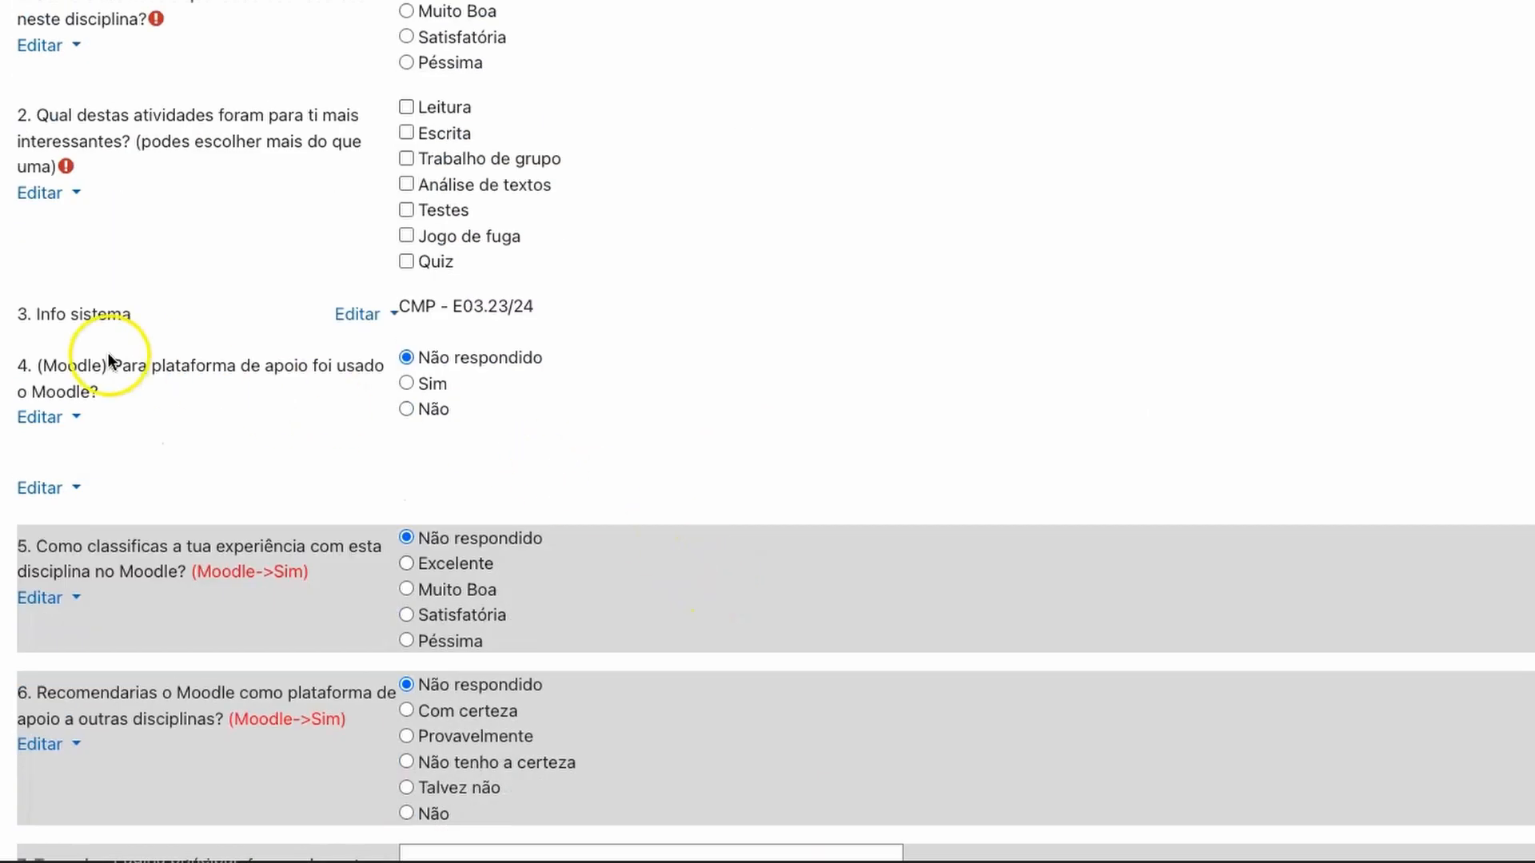
click(42, 416)
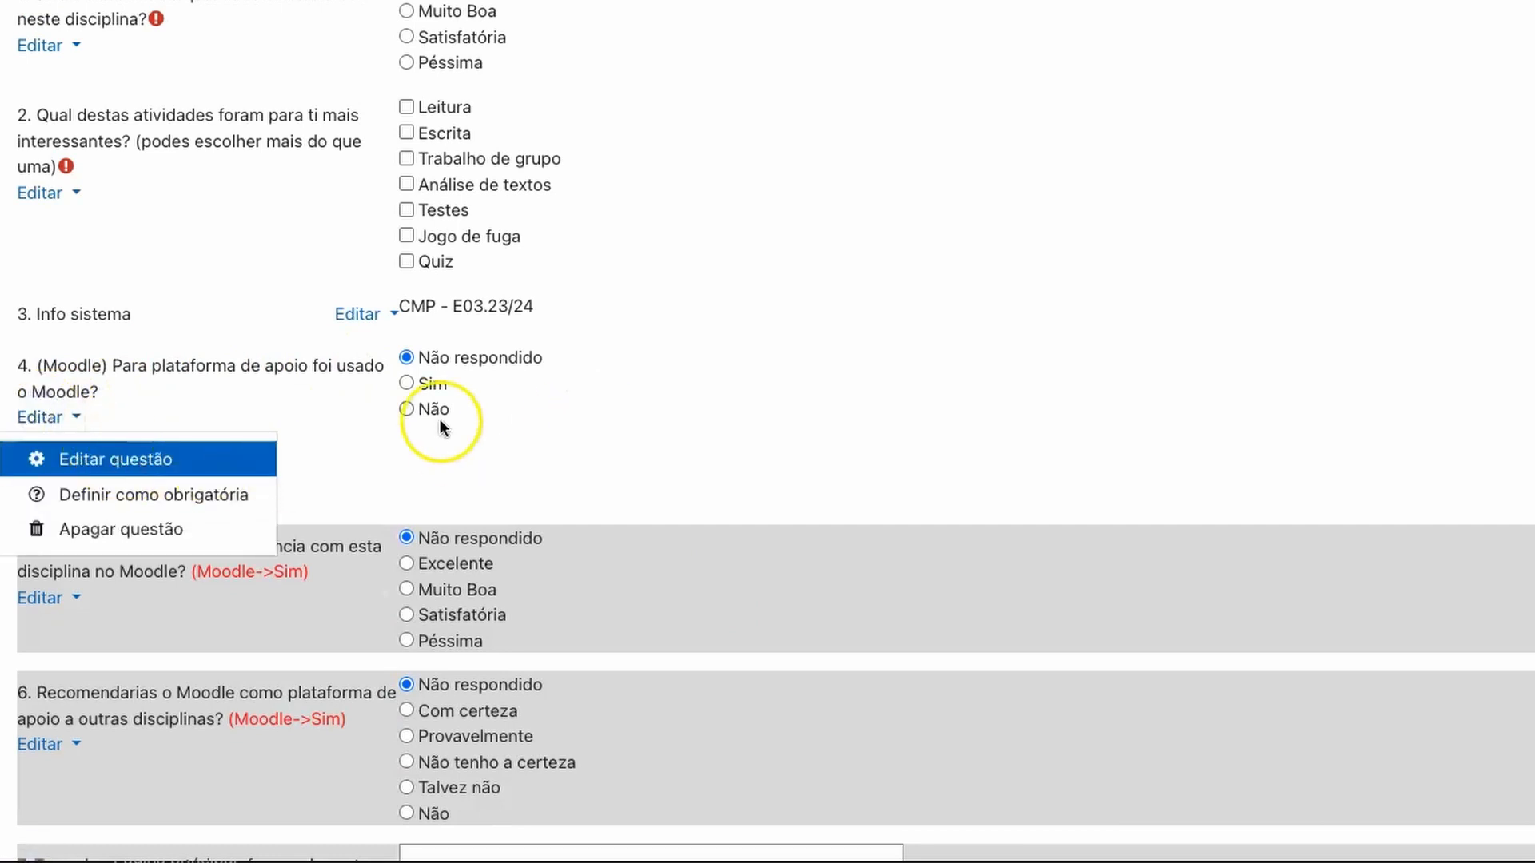
click(131, 459)
scroll(804, 584, down, 3)
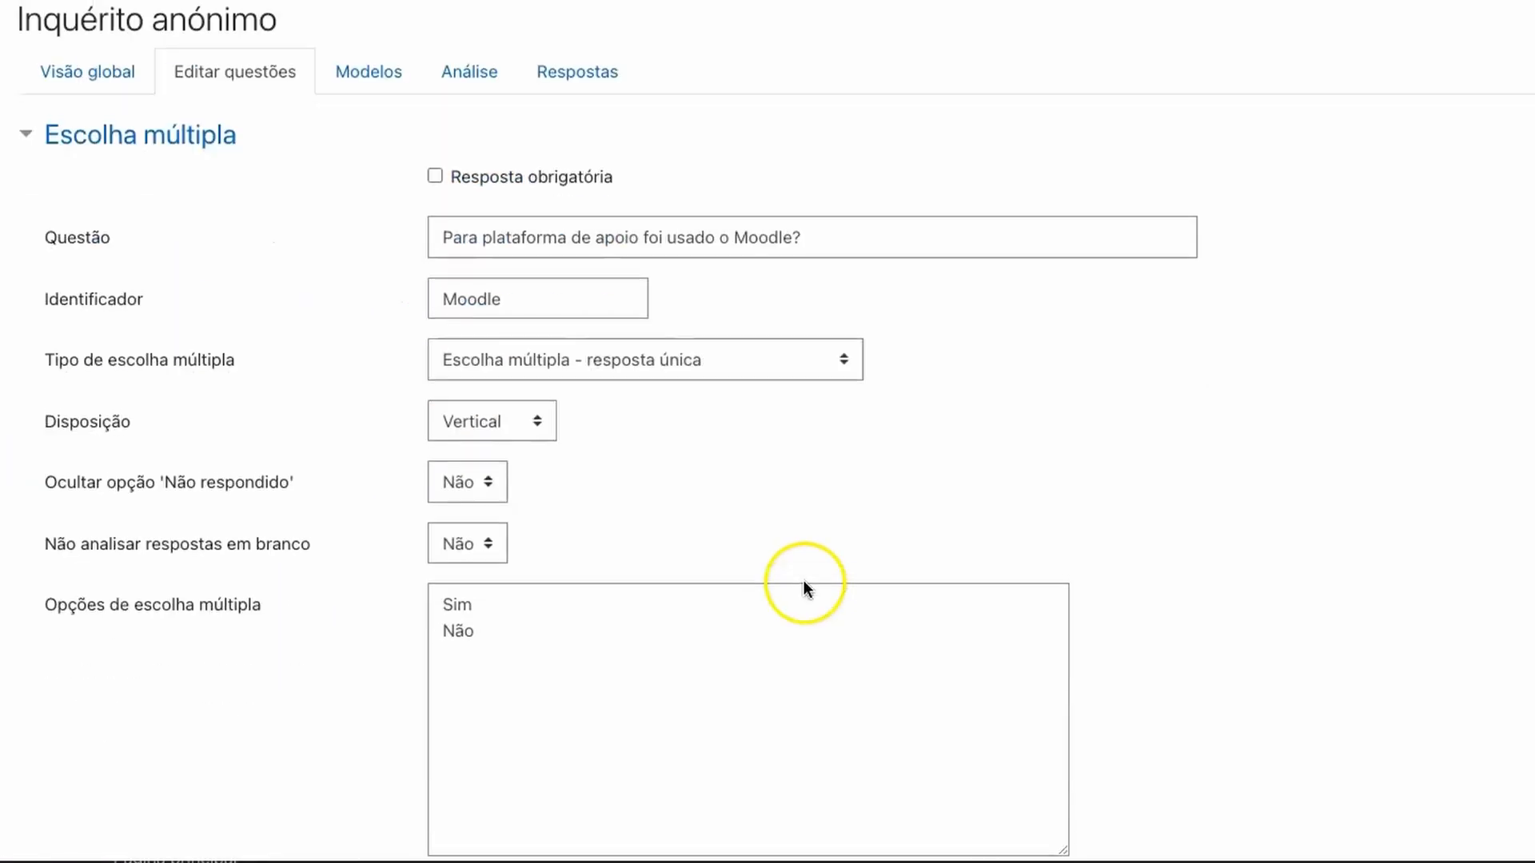
scroll(804, 584, down, 1)
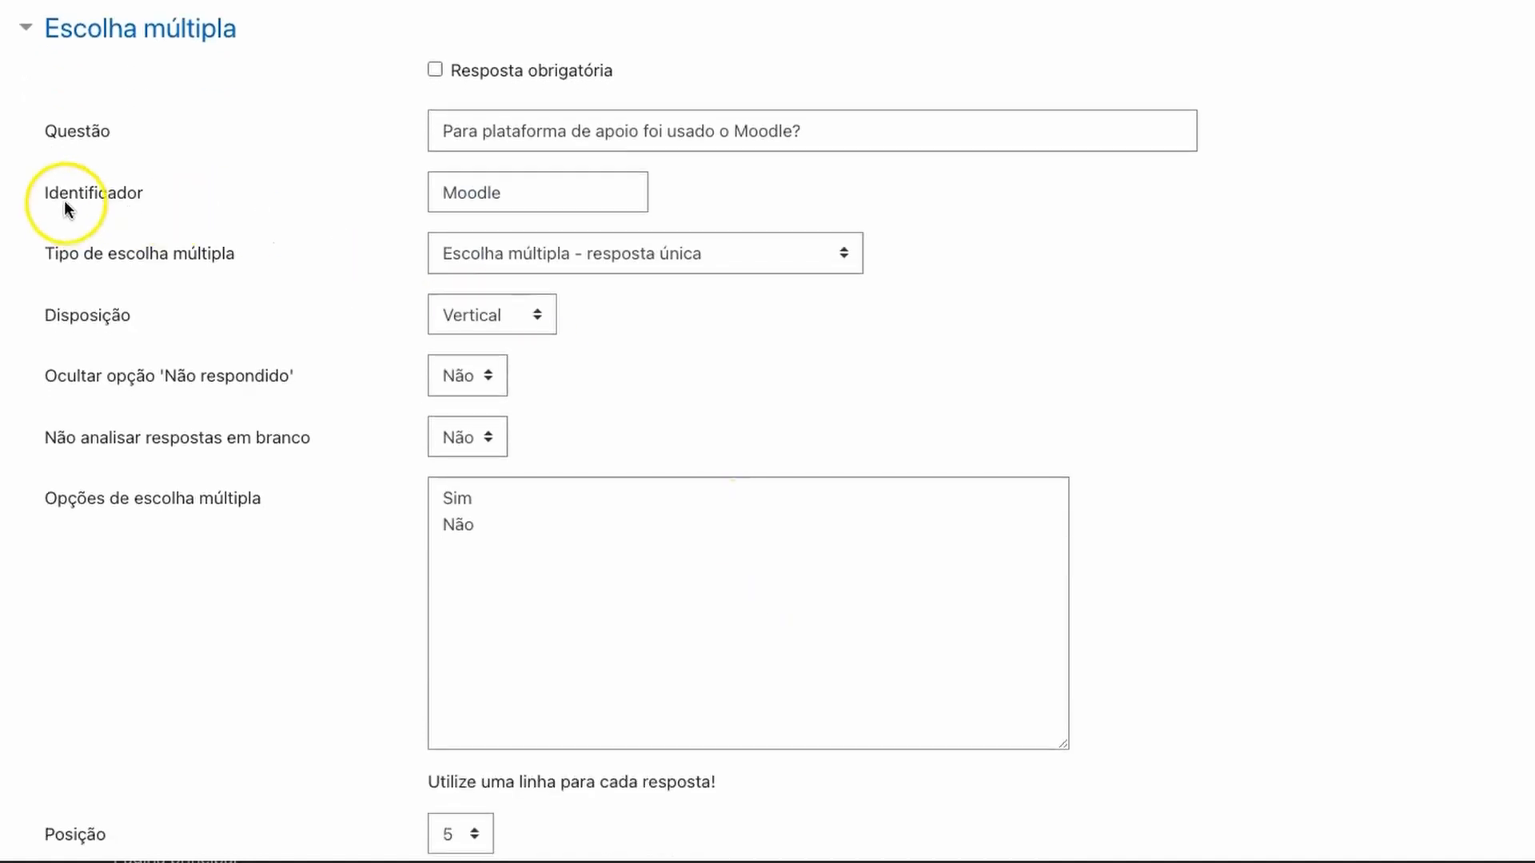
Step: Examine question 4's Moodle identifier and its Sim answer option, and leave the question without saving
drag(532, 195, 414, 200)
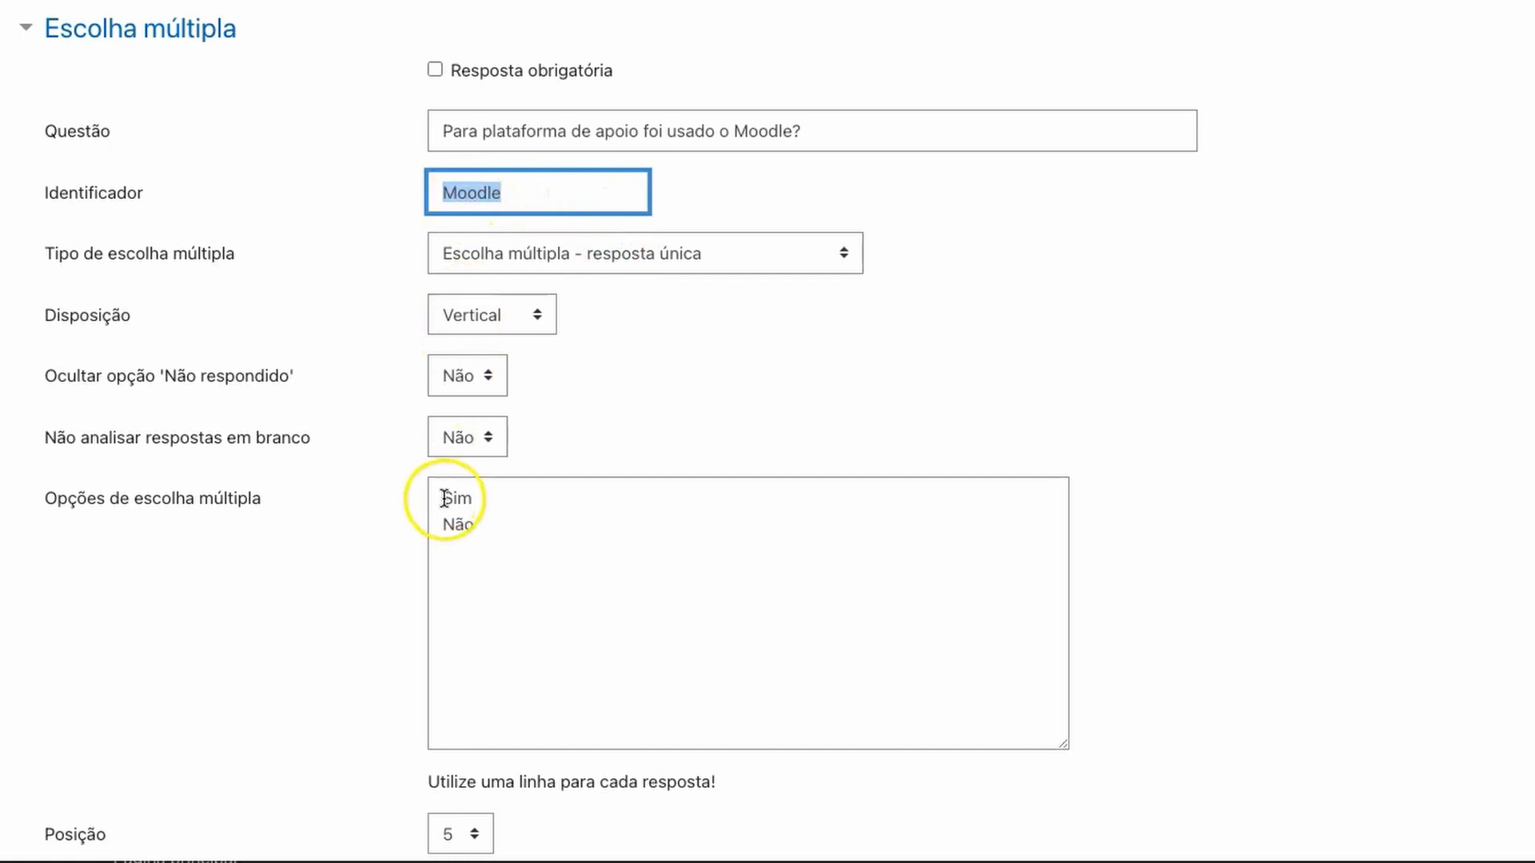
drag(442, 494, 496, 492)
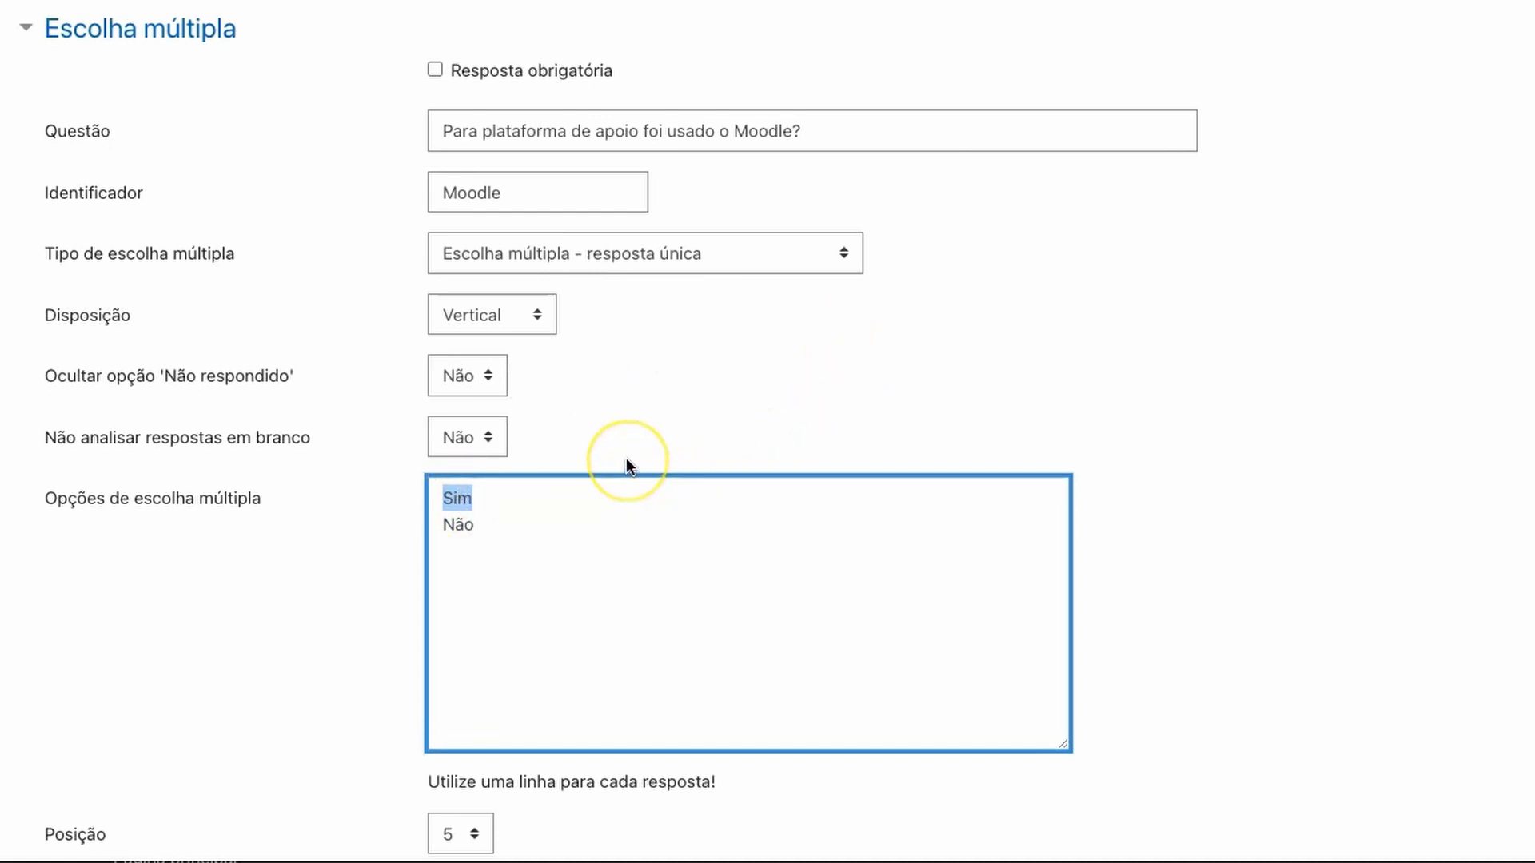
scroll(625, 458, down, 5)
click(915, 530)
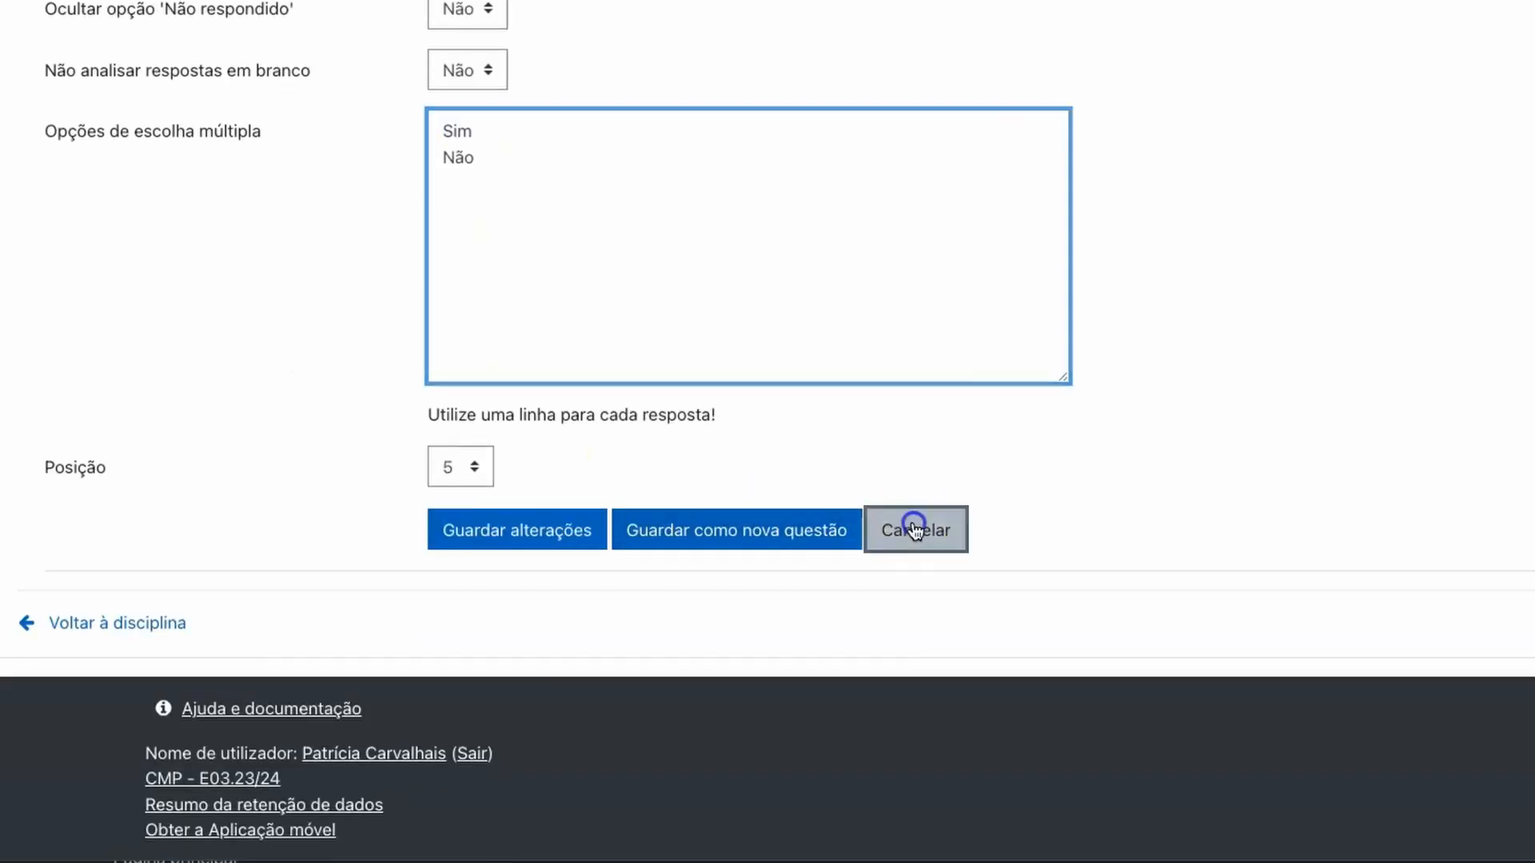
Step: Examine the edit options of the page break between questions 4 and 5 without deleting it
scroll(717, 573, down, 8)
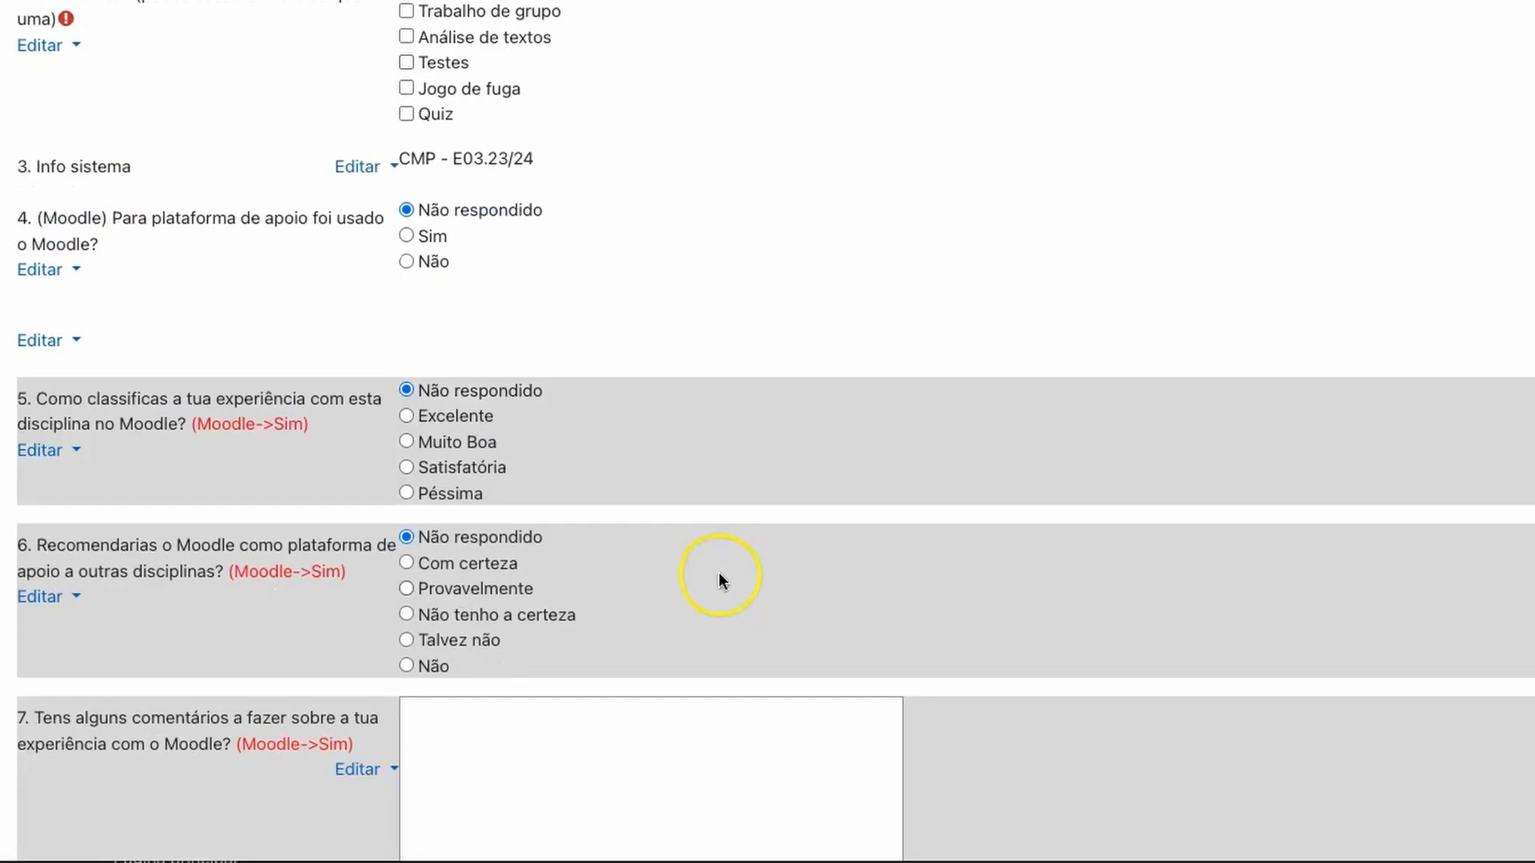
scroll(717, 572, up, 1)
click(40, 364)
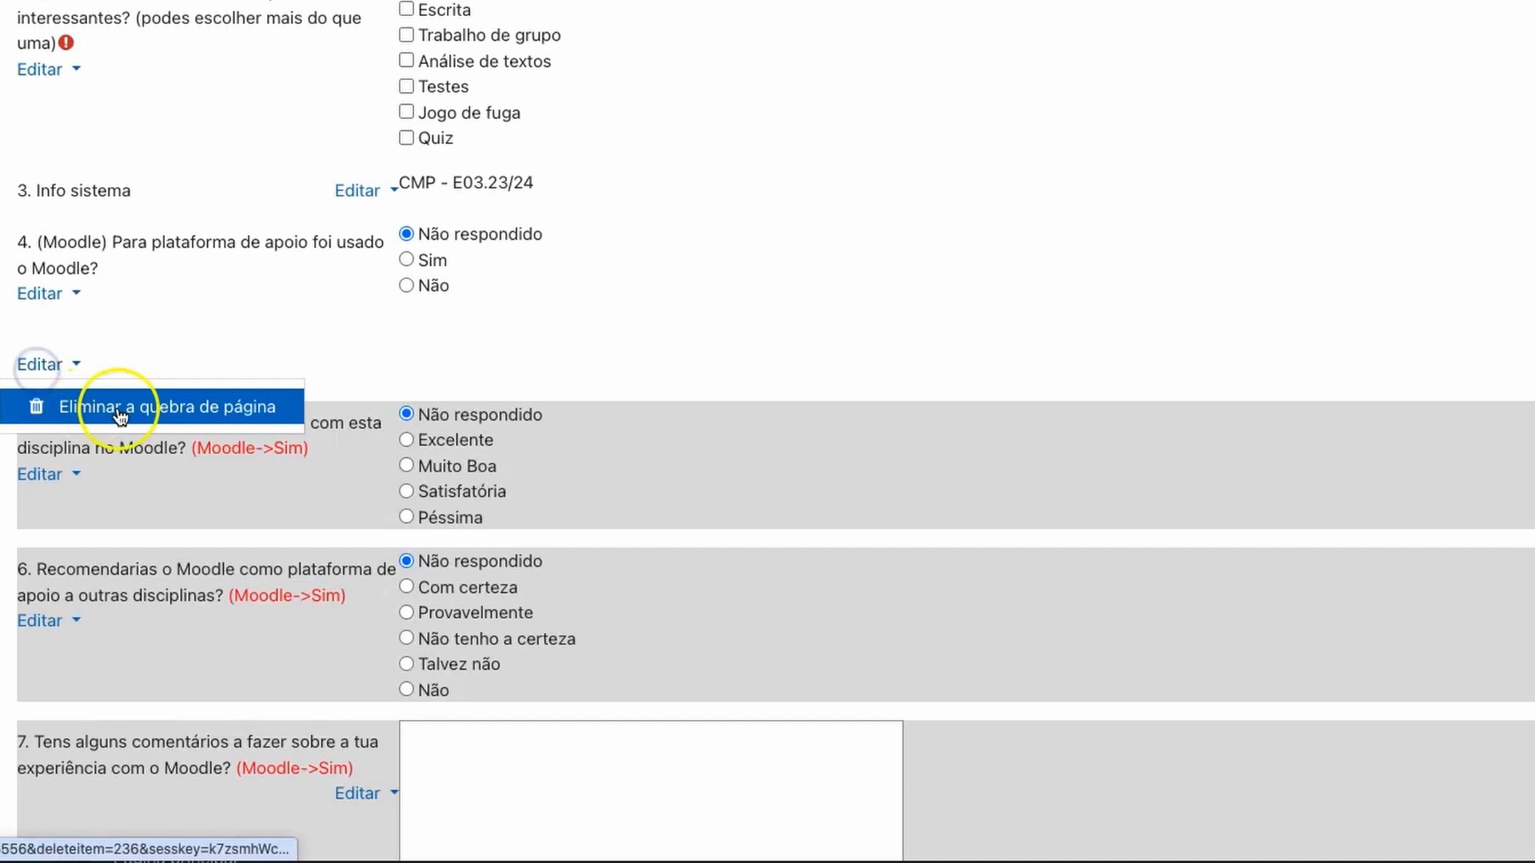
click(254, 408)
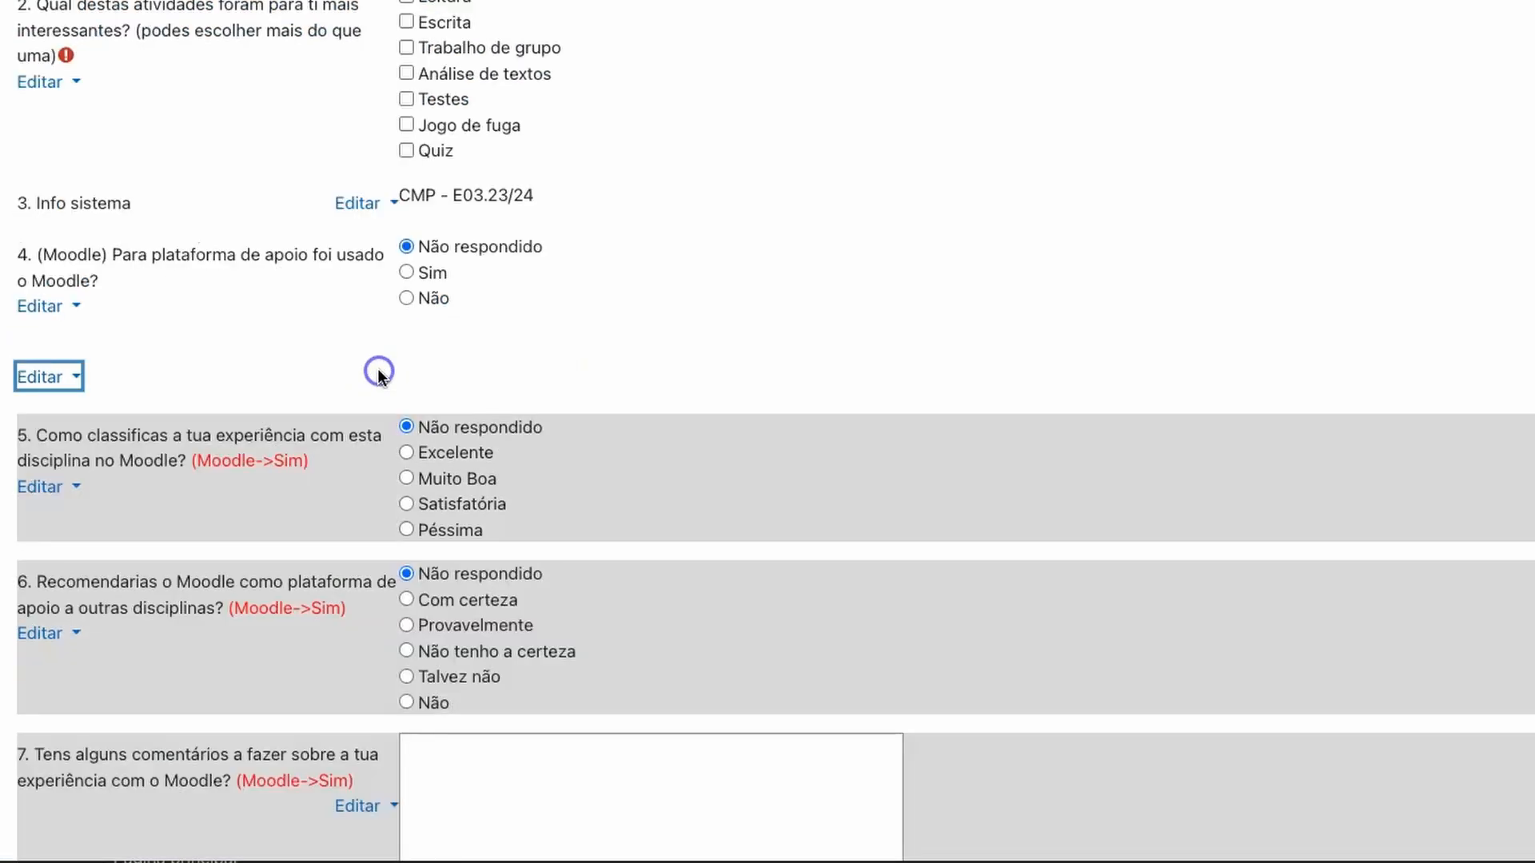
Step: Examine the question types that can be added to the survey, including the page break, without adding one
scroll(579, 361, up, 8)
click(347, 364)
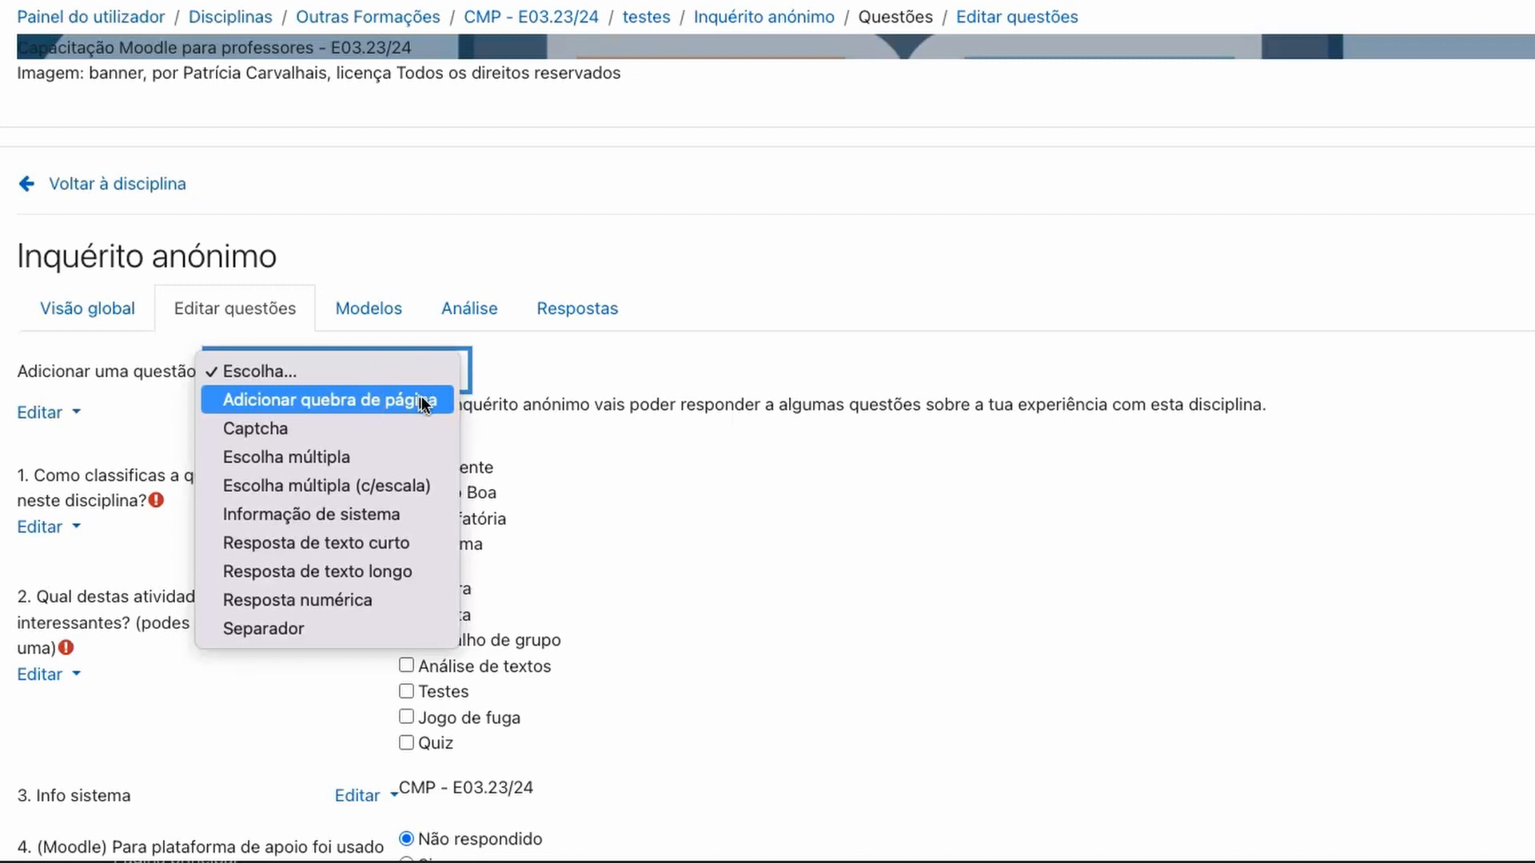
click(636, 470)
Step: Open question 5 about the experience with this course in Moodle for editing and examine its multiple-choice settings
scroll(636, 470, down, 8)
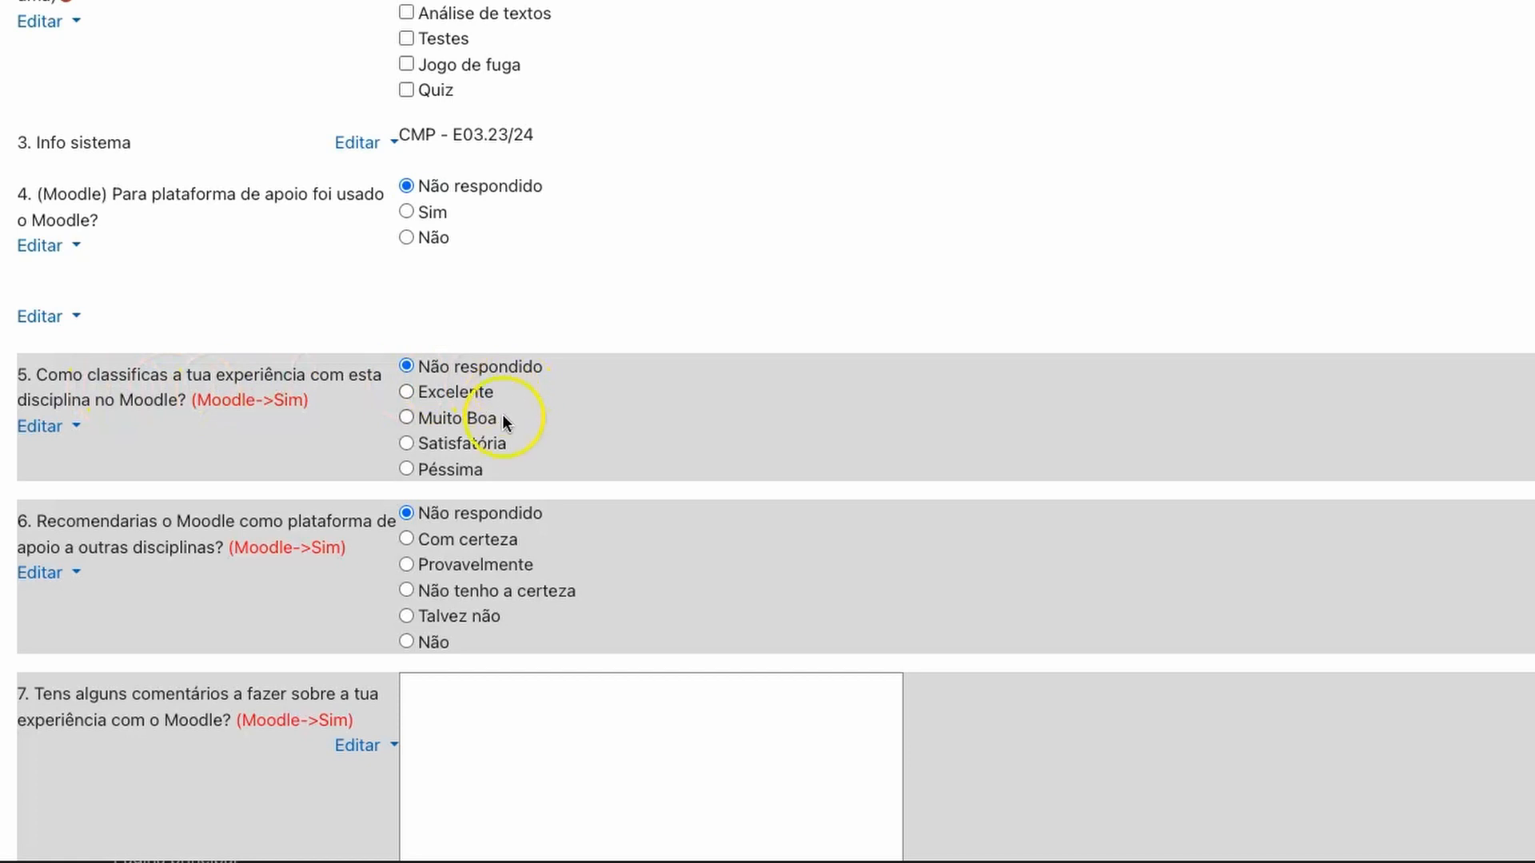
scroll(508, 431, down, 2)
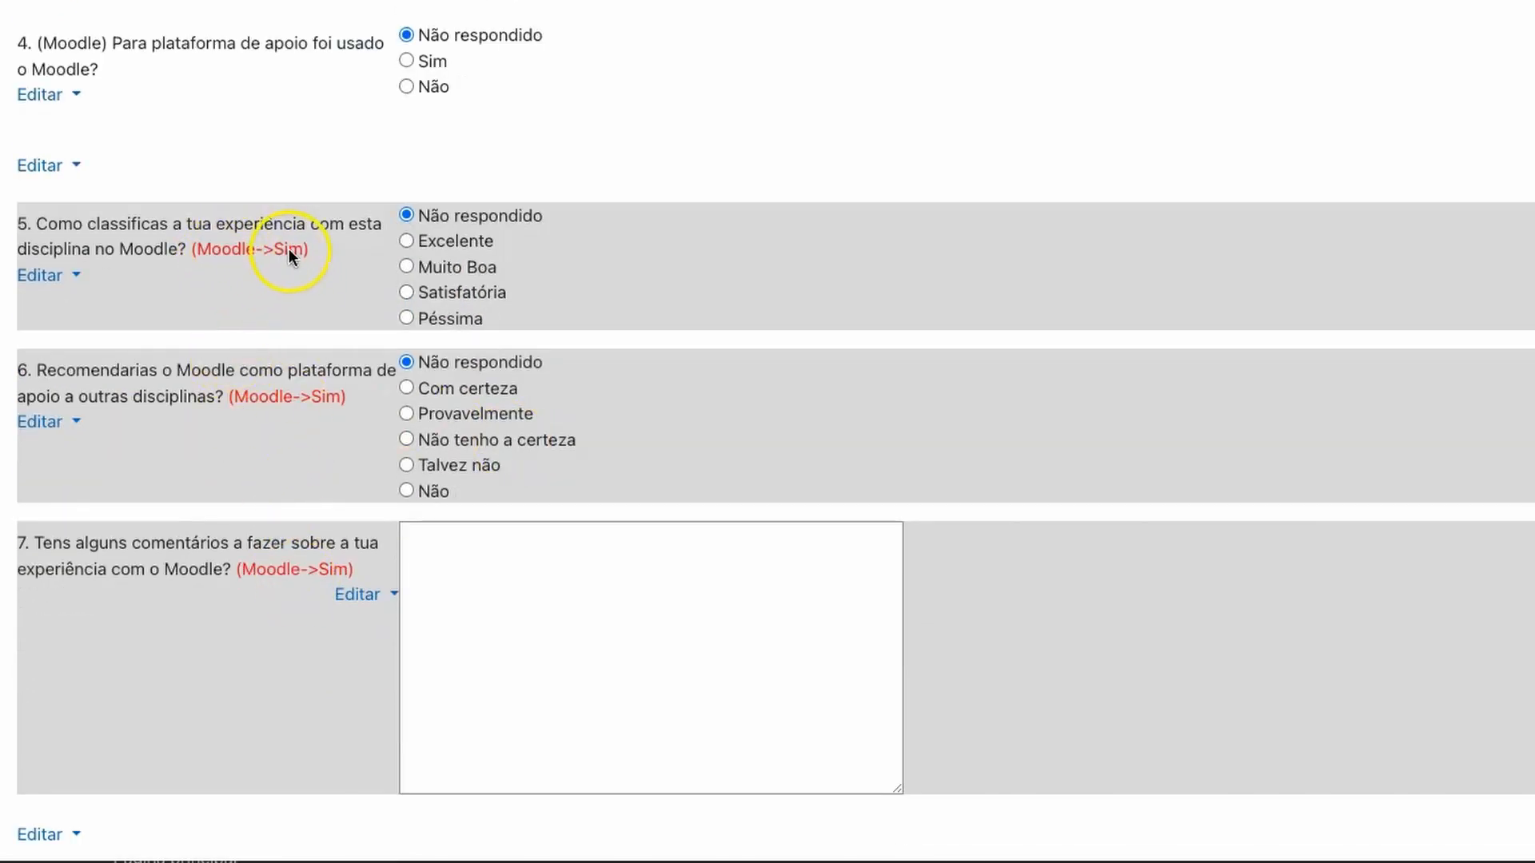
click(56, 280)
click(108, 315)
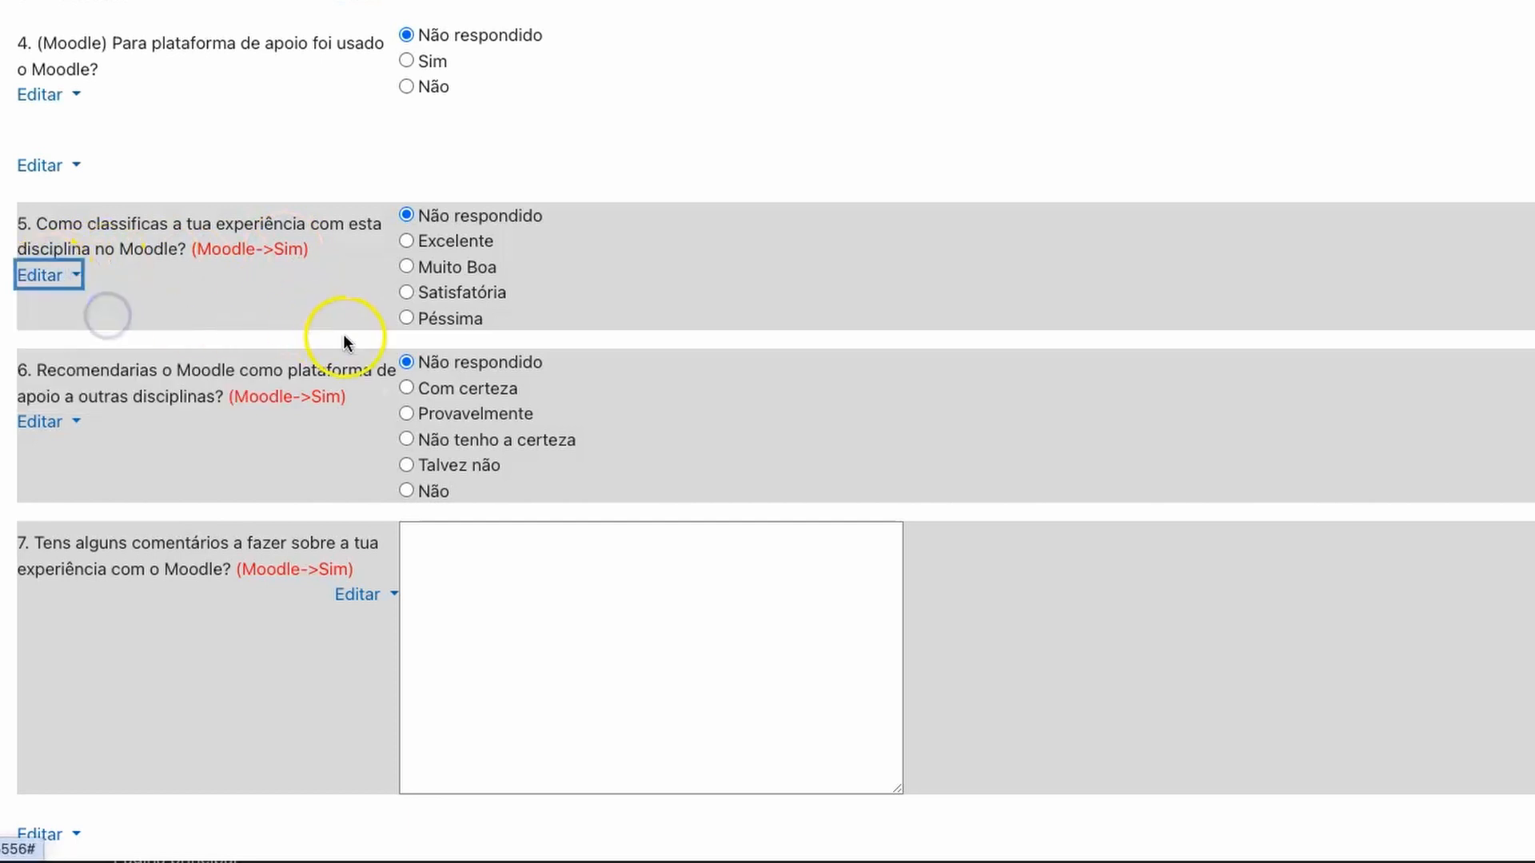
scroll(732, 506, down, 4)
scroll(732, 516, down, 2)
scroll(732, 515, up, 2)
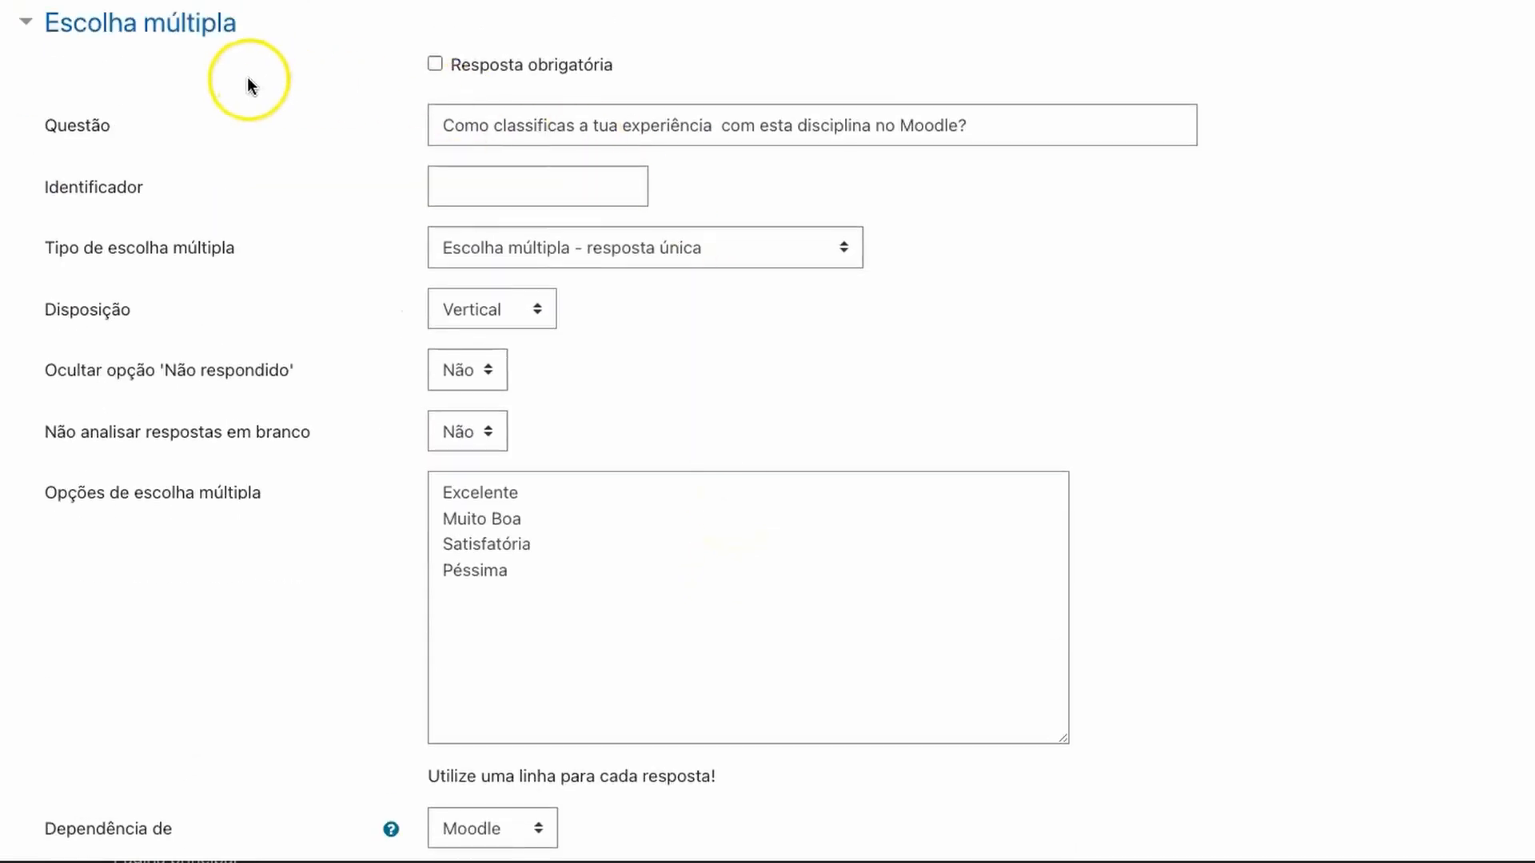
Step: Examine question 5's dependency on the Moodle identifier and its required answer Sim, and leave the question without saving
scroll(552, 481, down, 5)
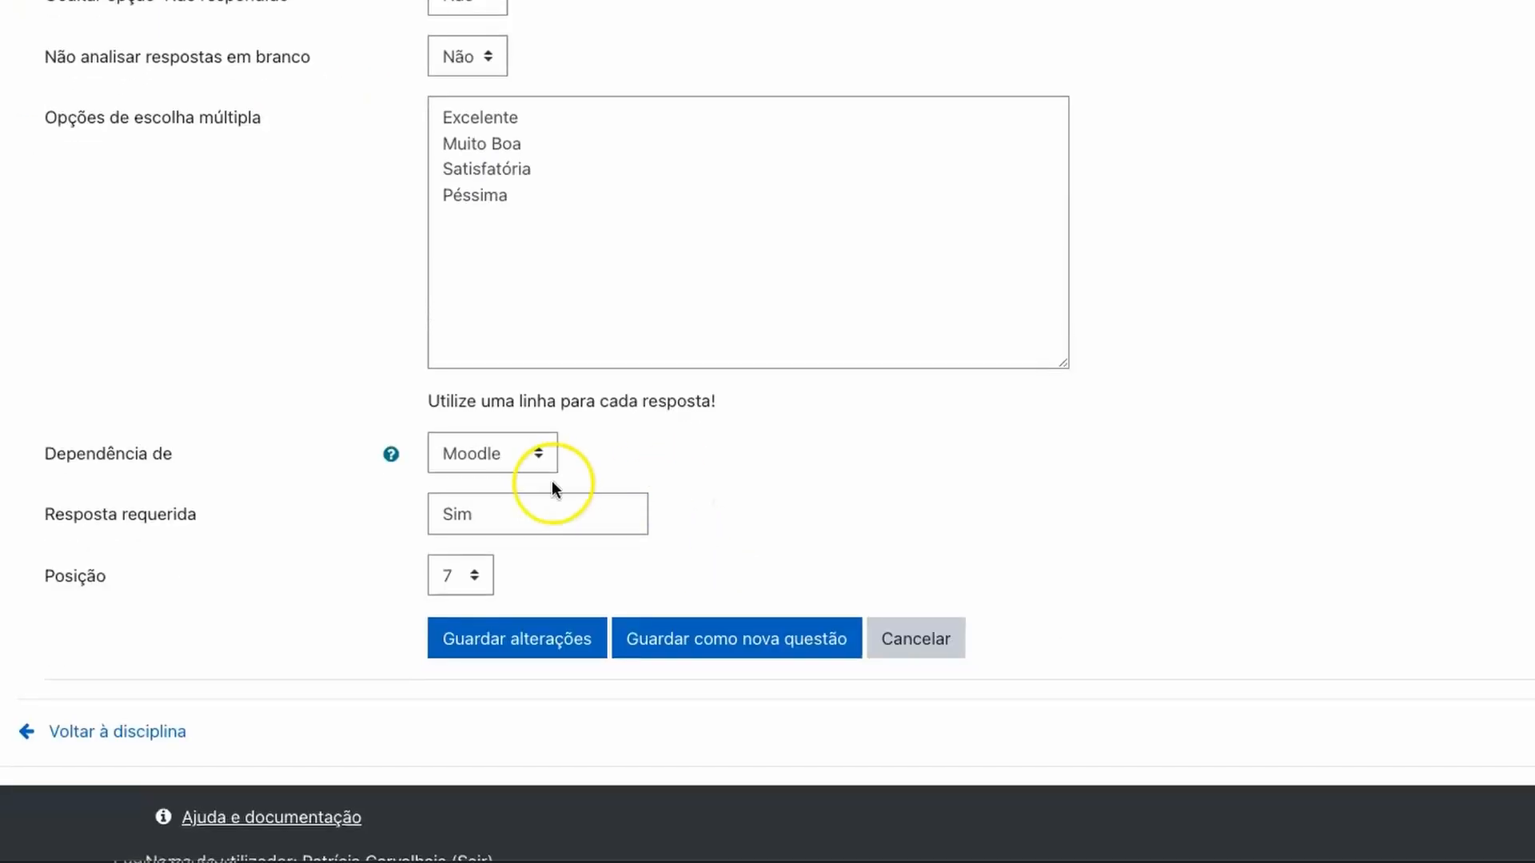
click(536, 457)
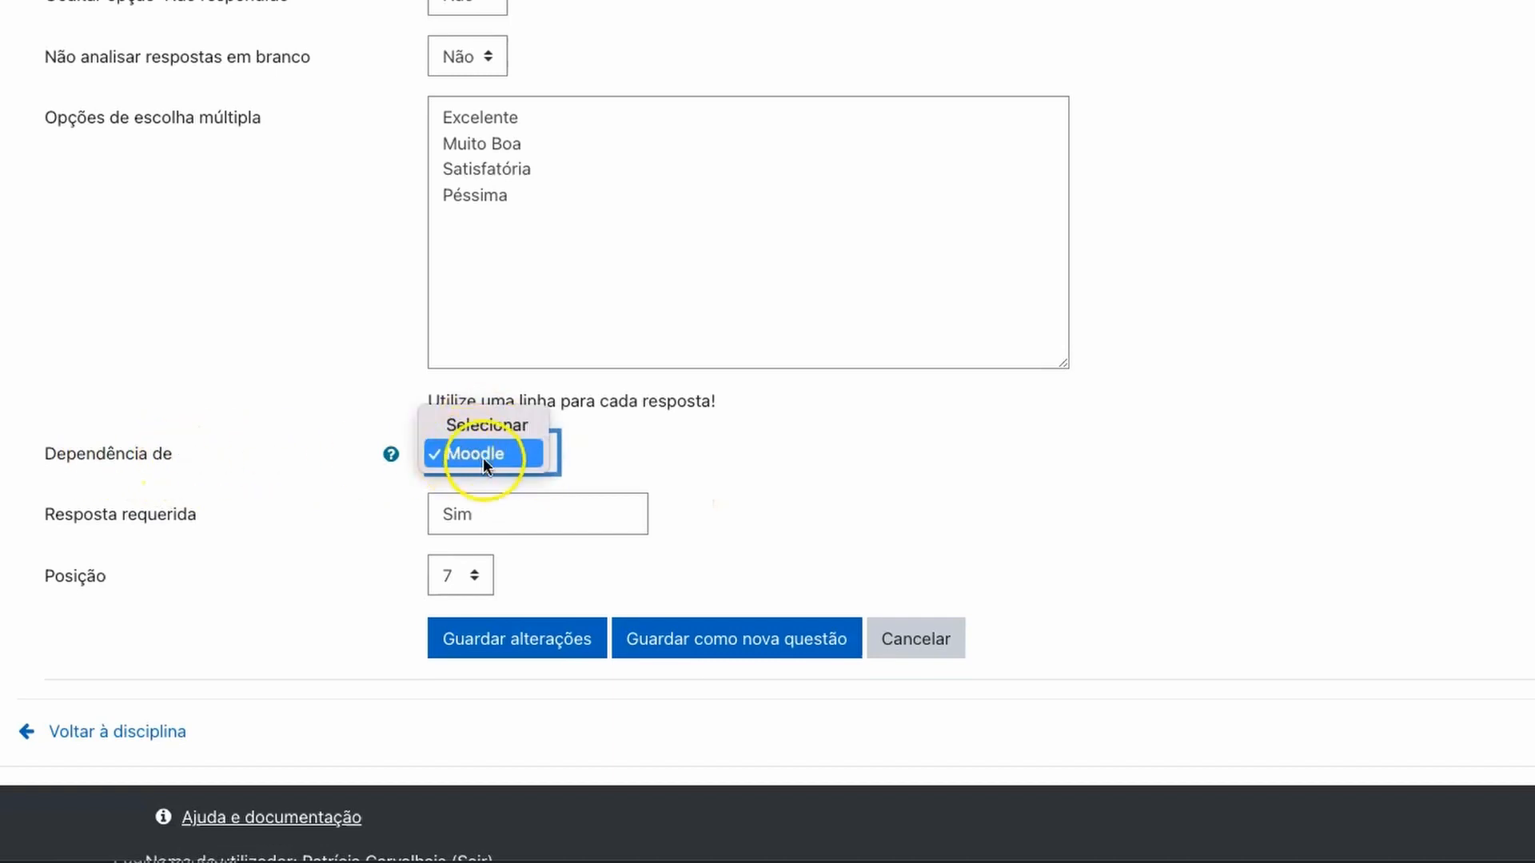
click(483, 457)
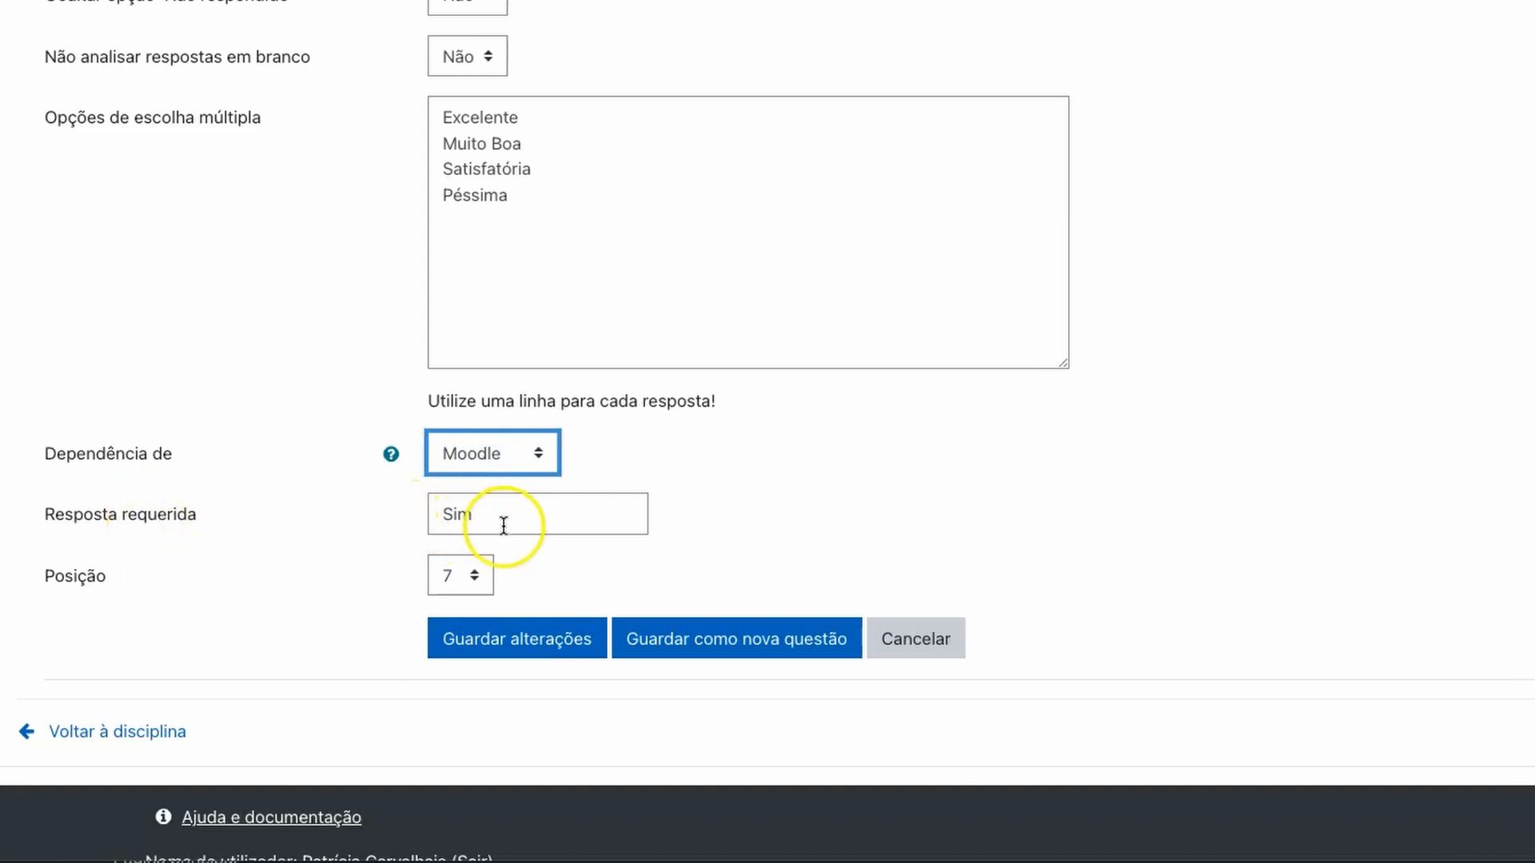
click(910, 640)
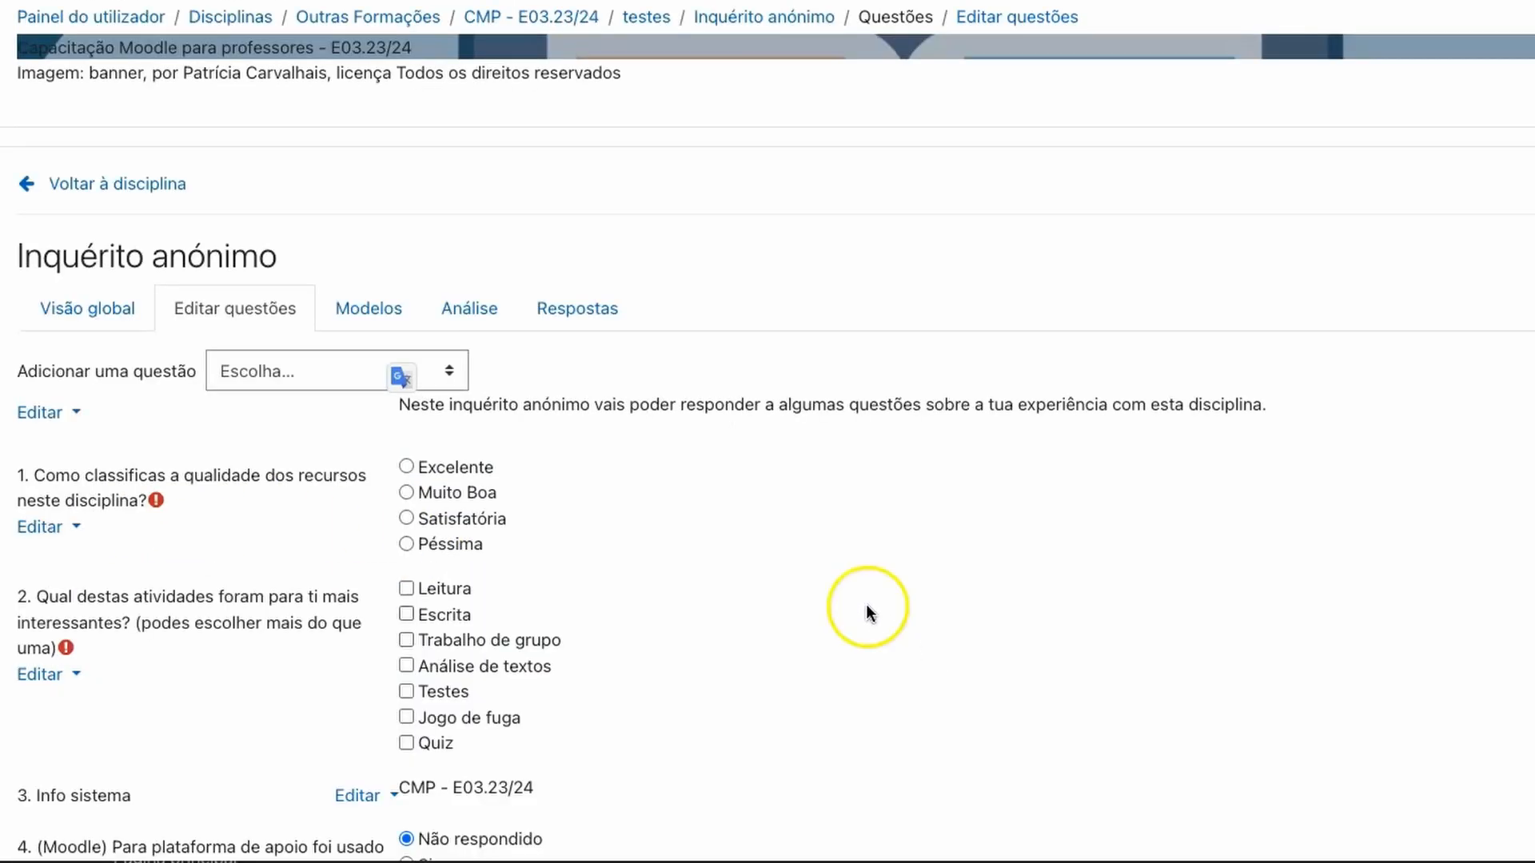
Step: Open question 7 about comments on the Moodle experience, examine its long-text settings and required answer Sim, and leave without saving
scroll(869, 612, down, 10)
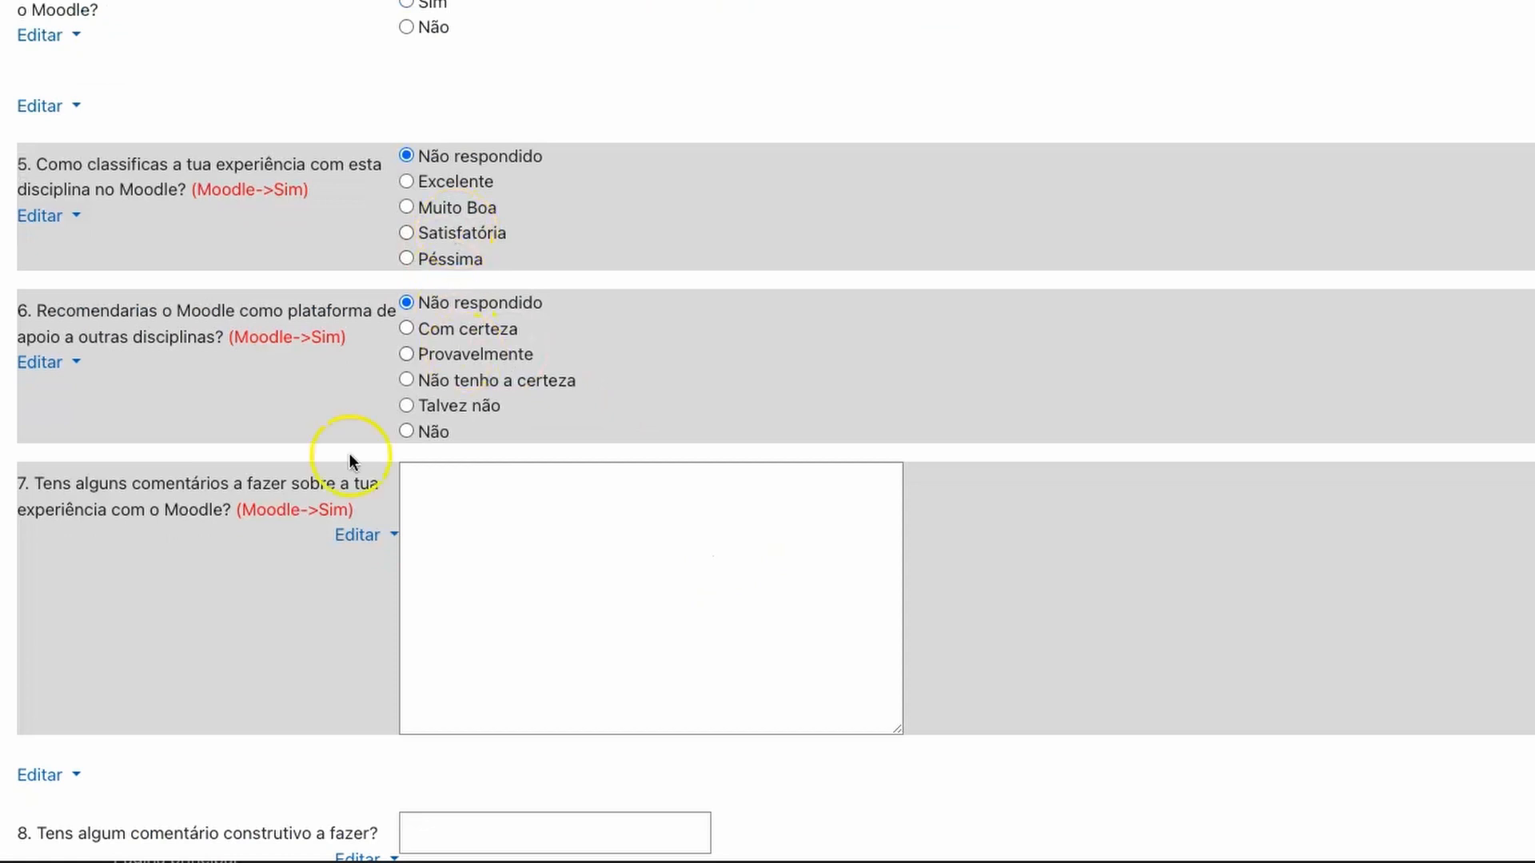
click(358, 535)
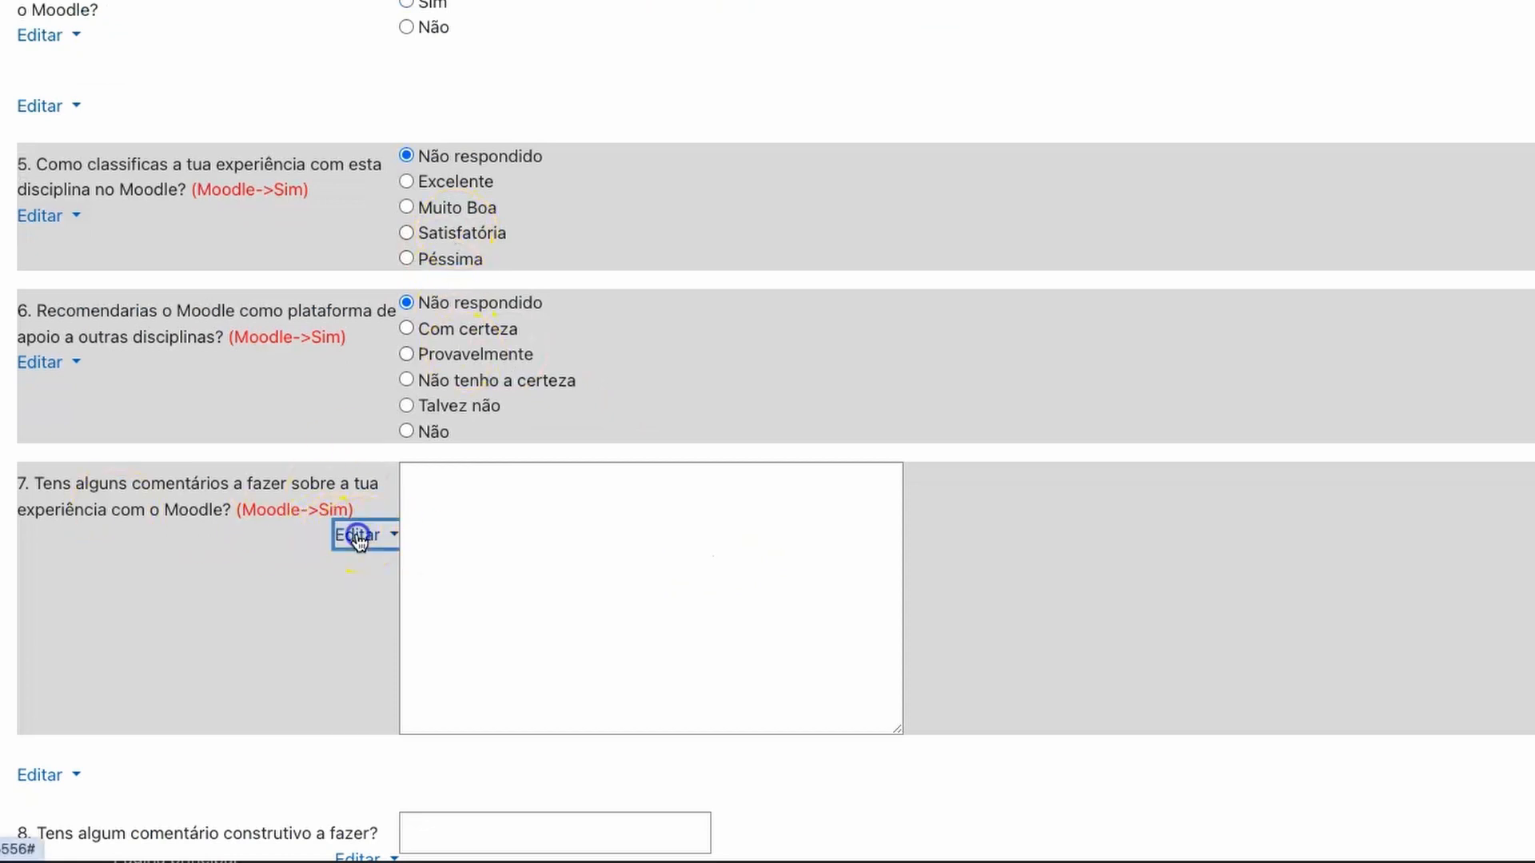
click(267, 576)
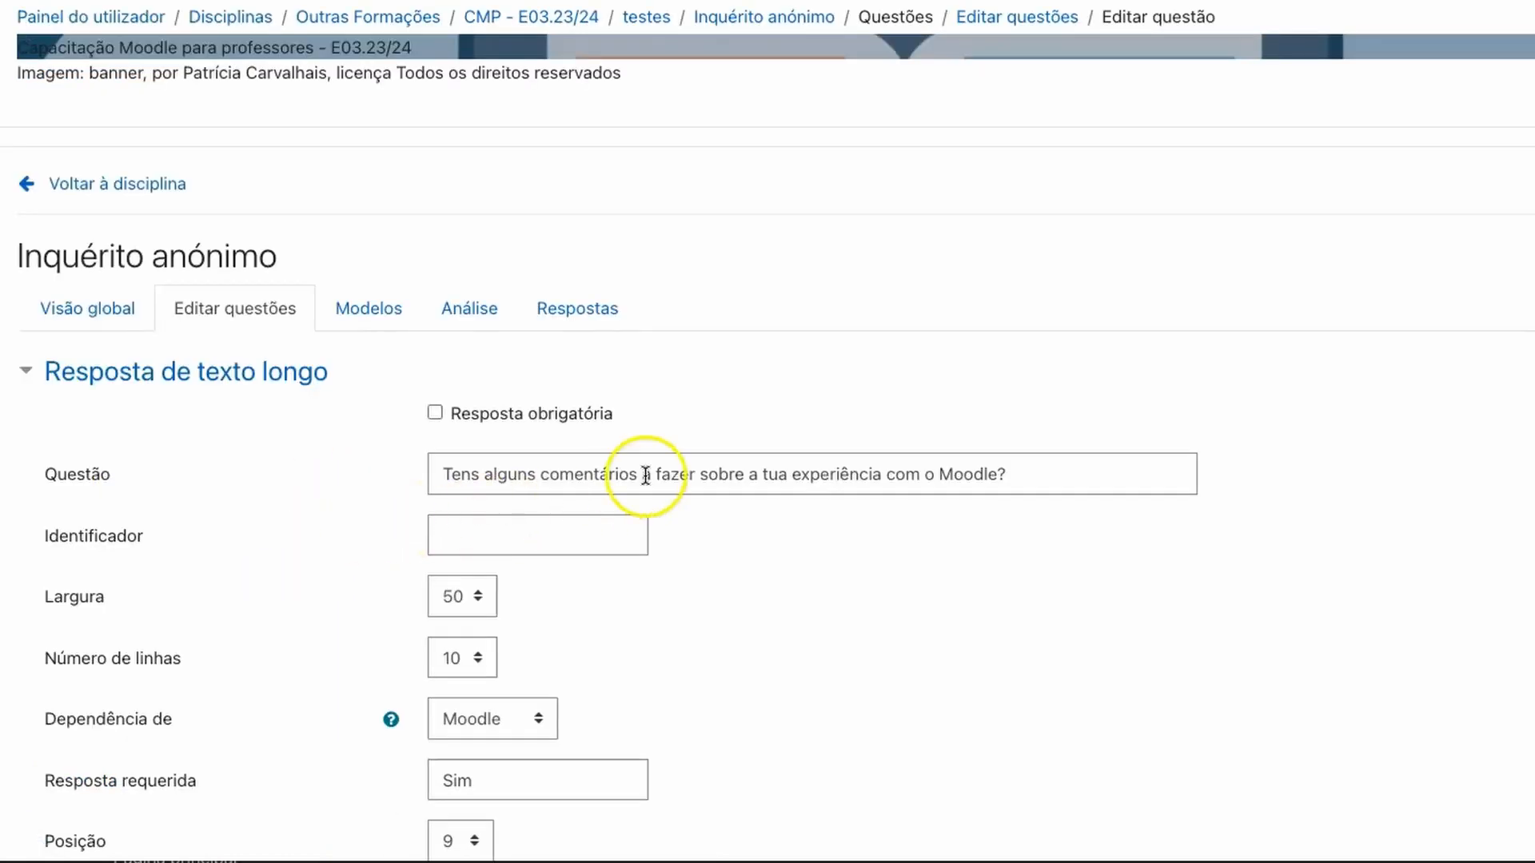
scroll(691, 598, down, 1)
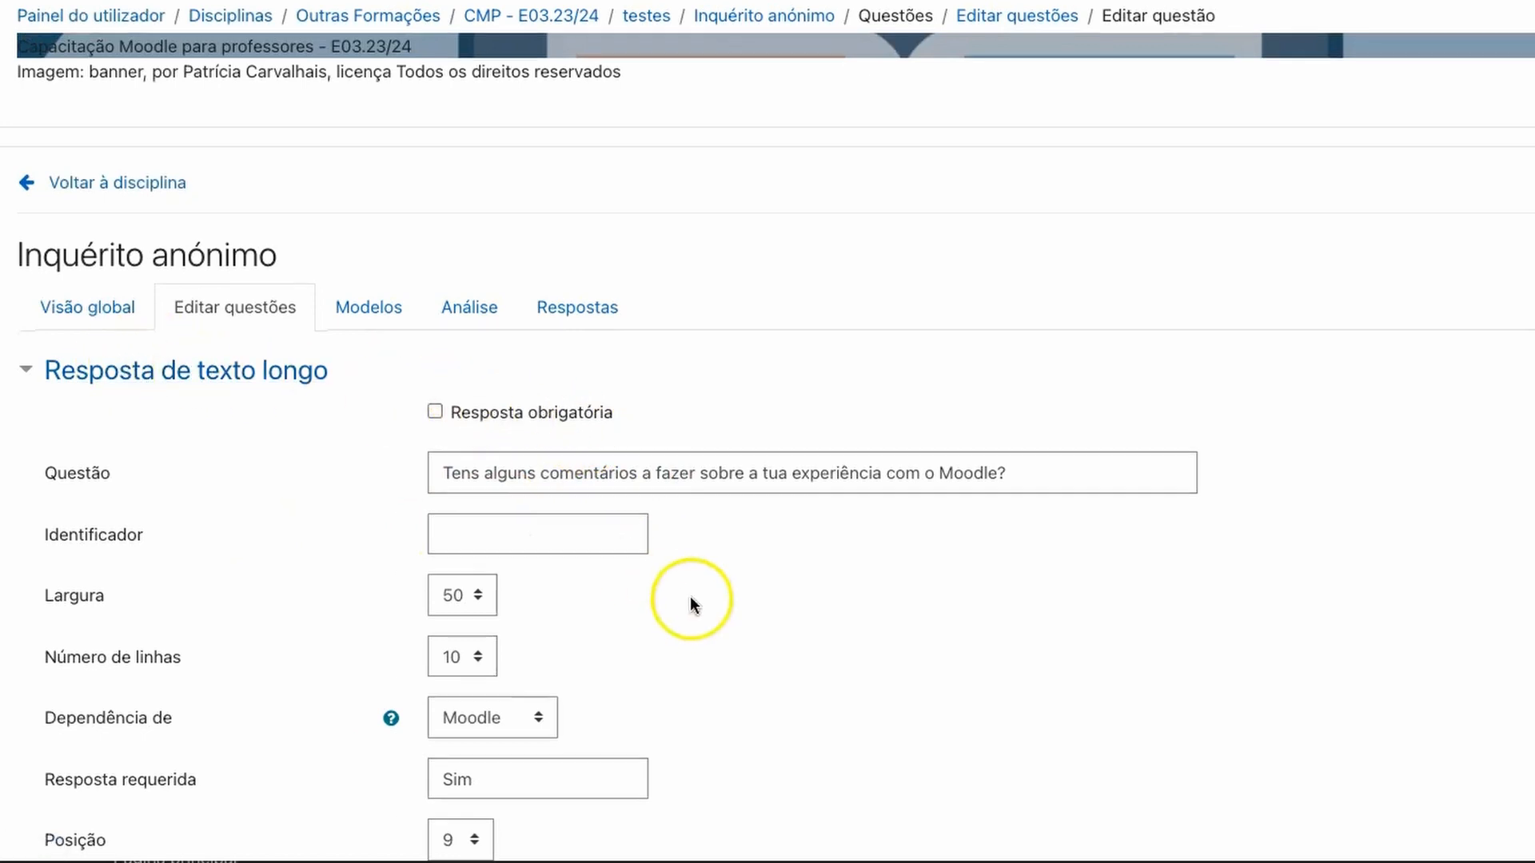
scroll(689, 596, down, 5)
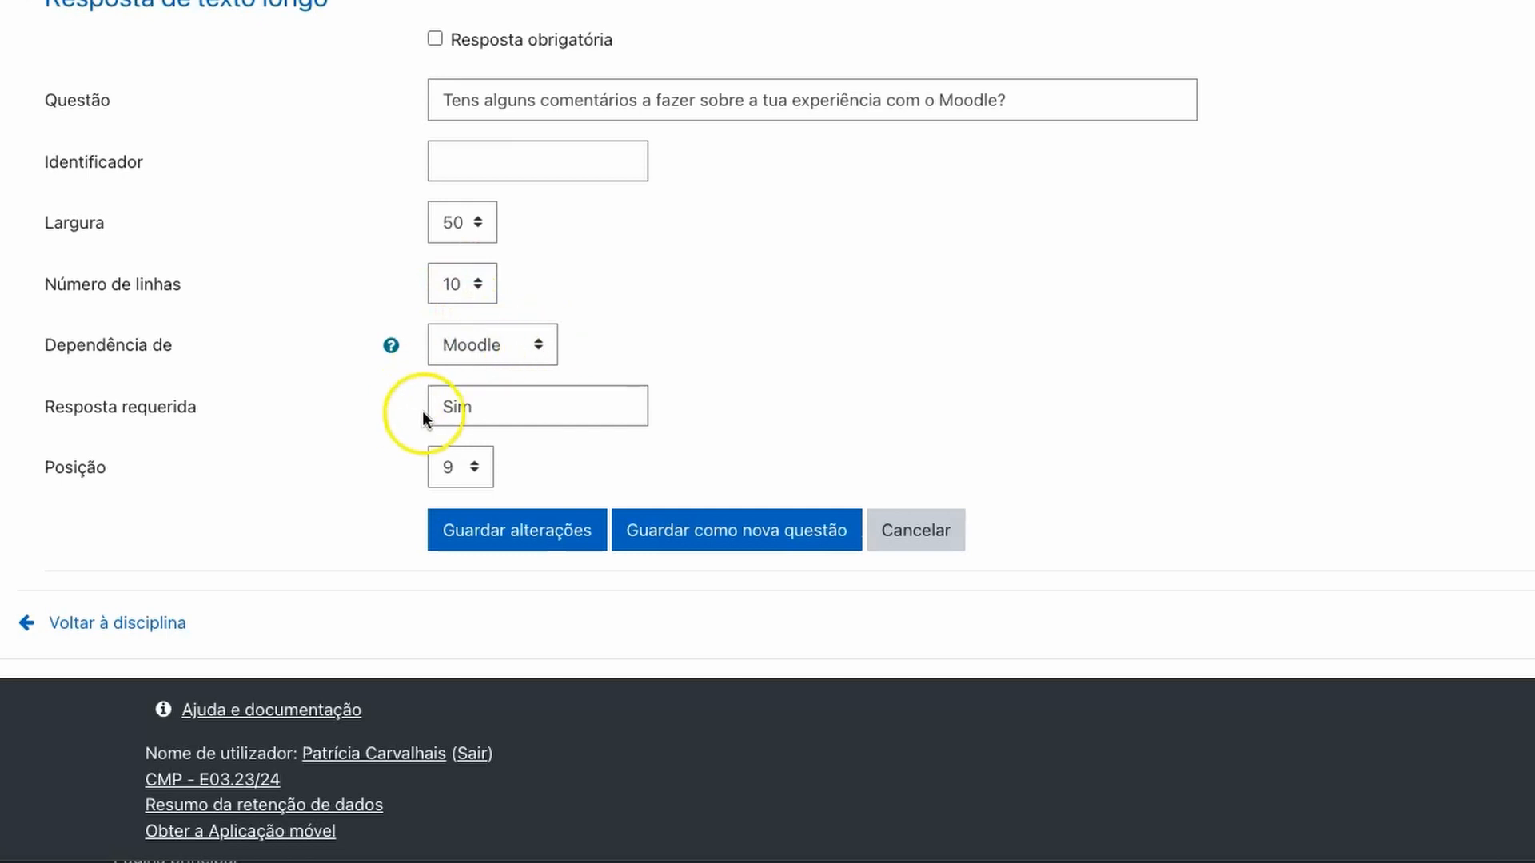
click(442, 407)
drag(442, 408, 514, 405)
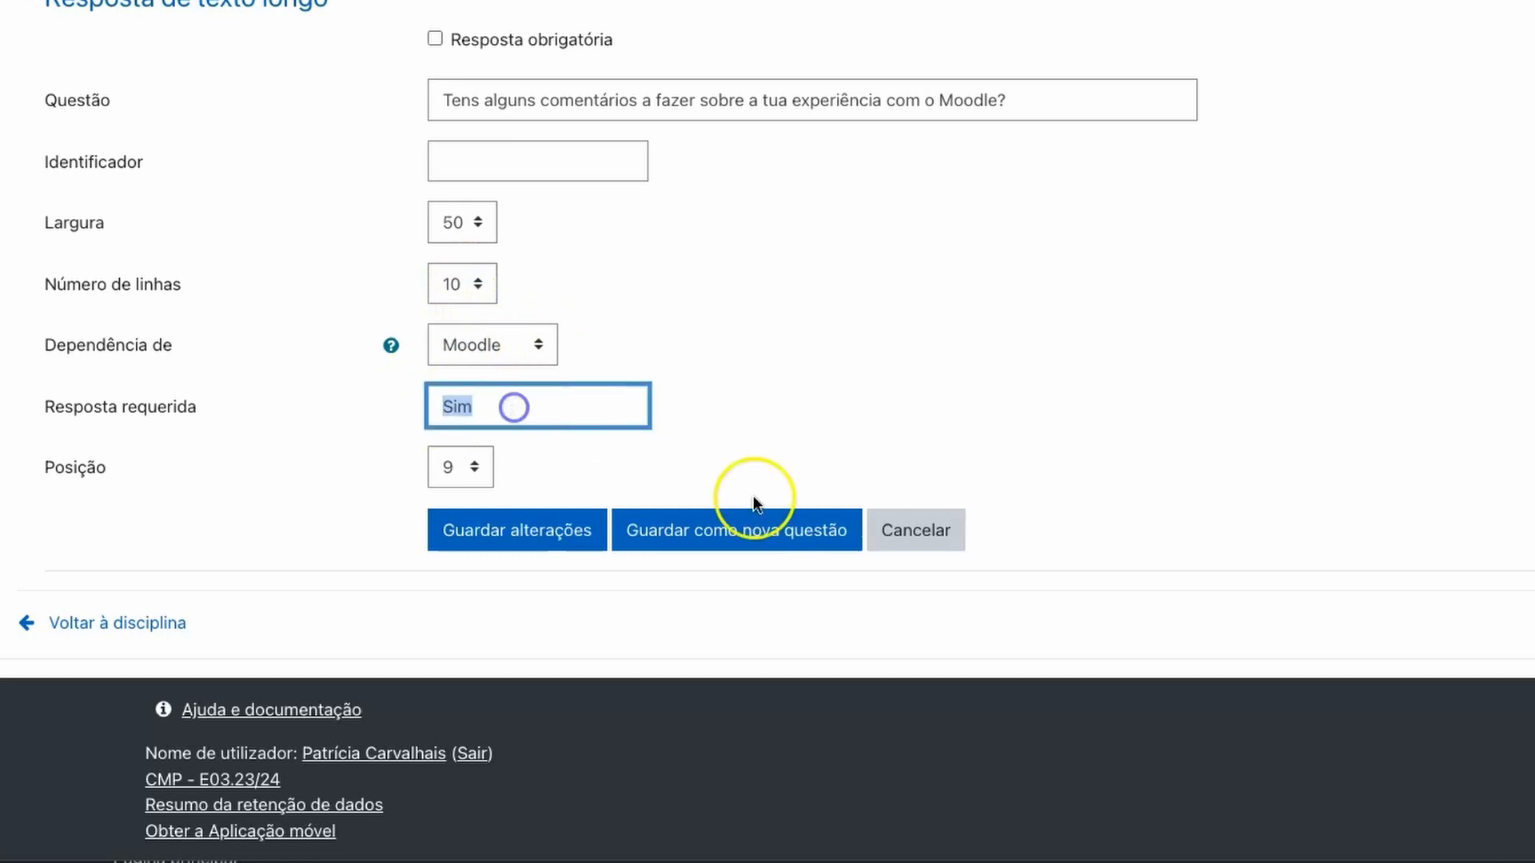
click(917, 543)
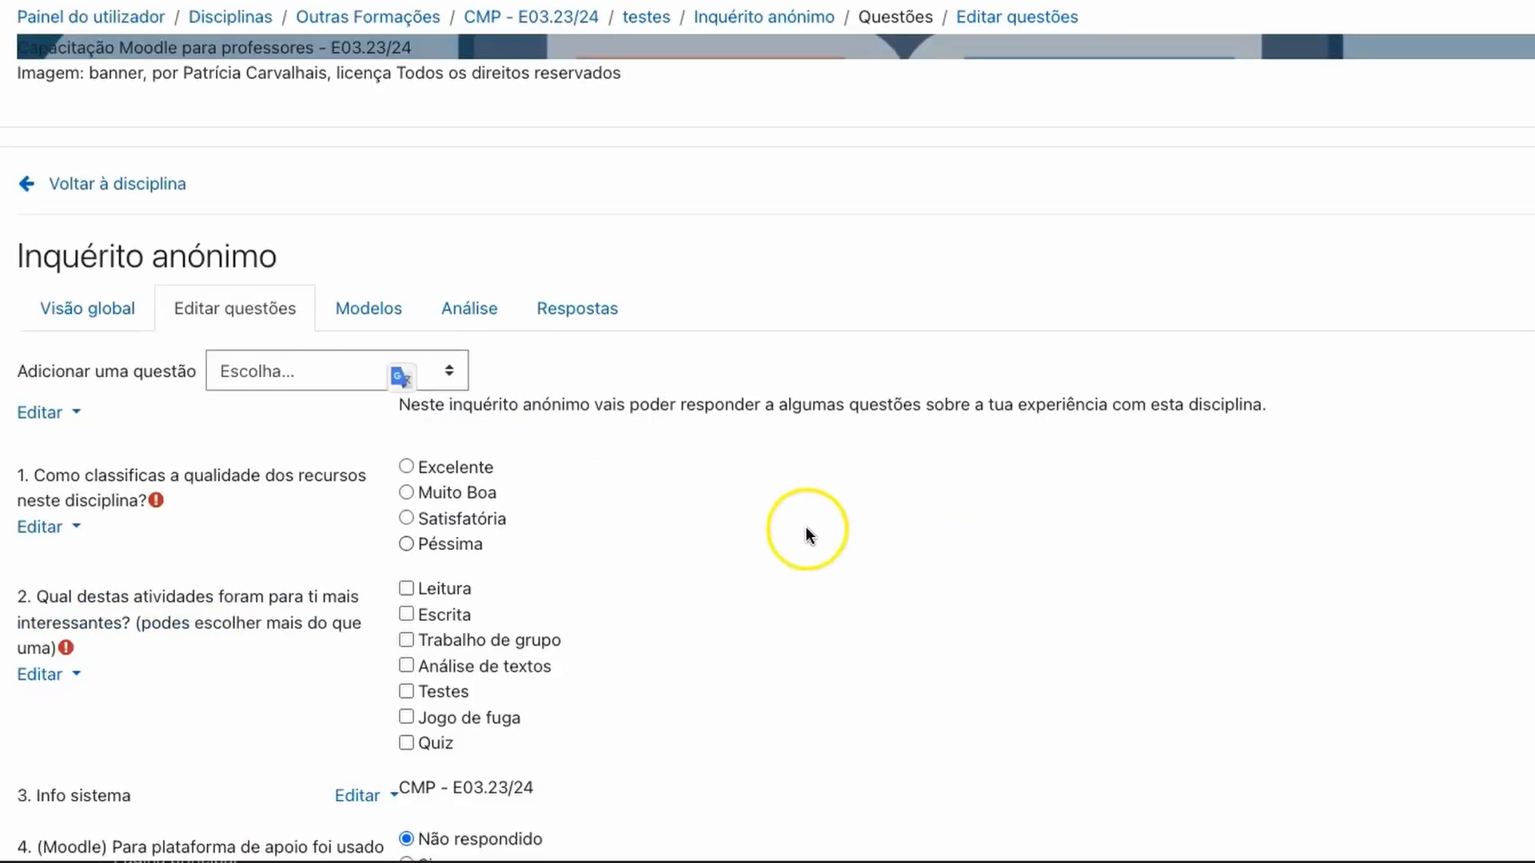
Step: Examine the page break after question 7 and the Moodle-dependent questions 5 to 7 it closes off, without deleting it
scroll(805, 528, down, 10)
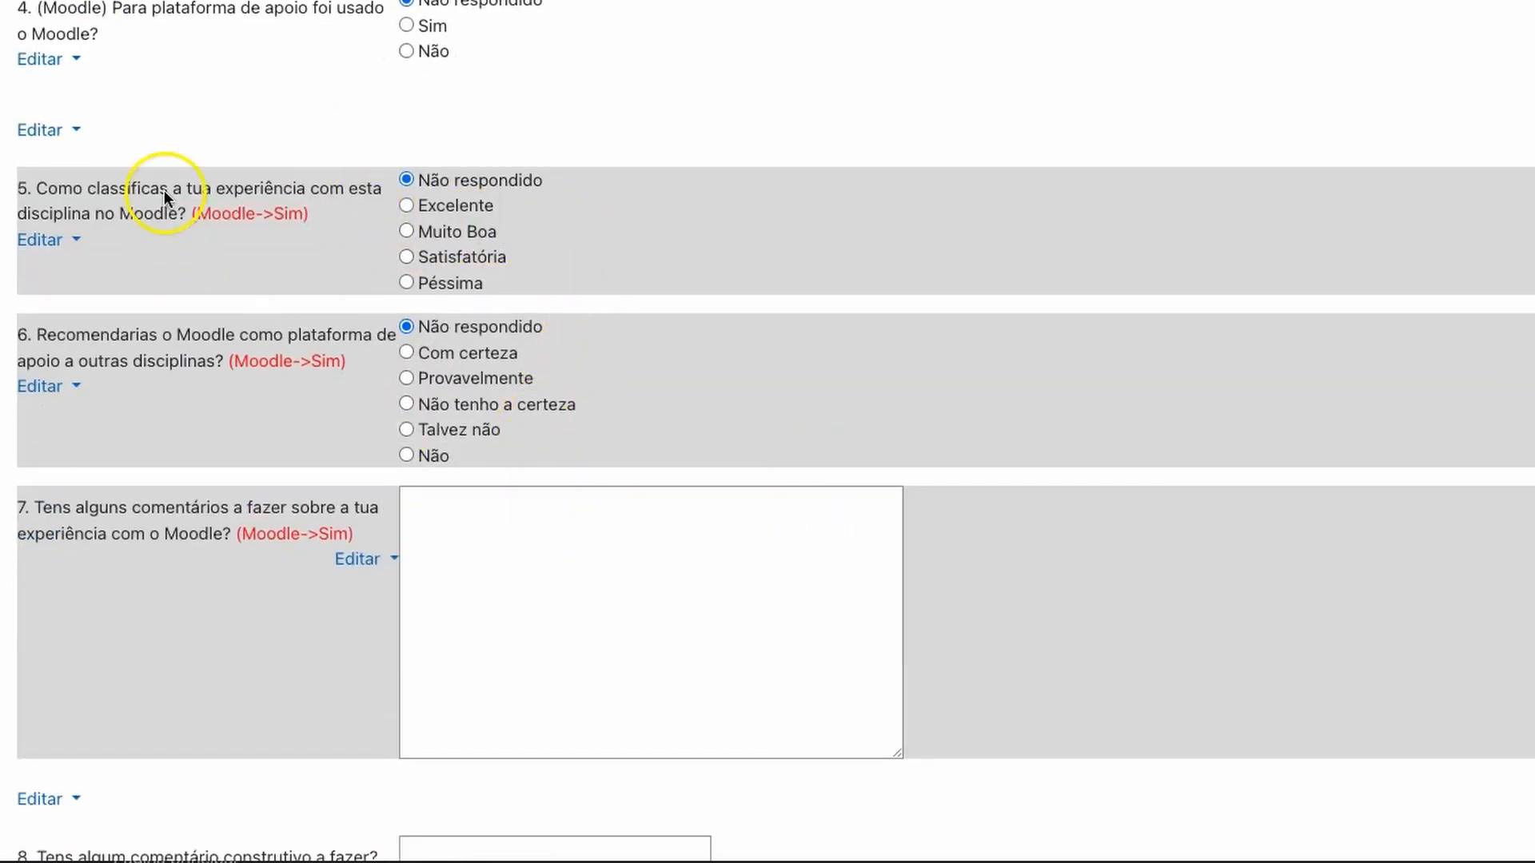
scroll(294, 424, down, 4)
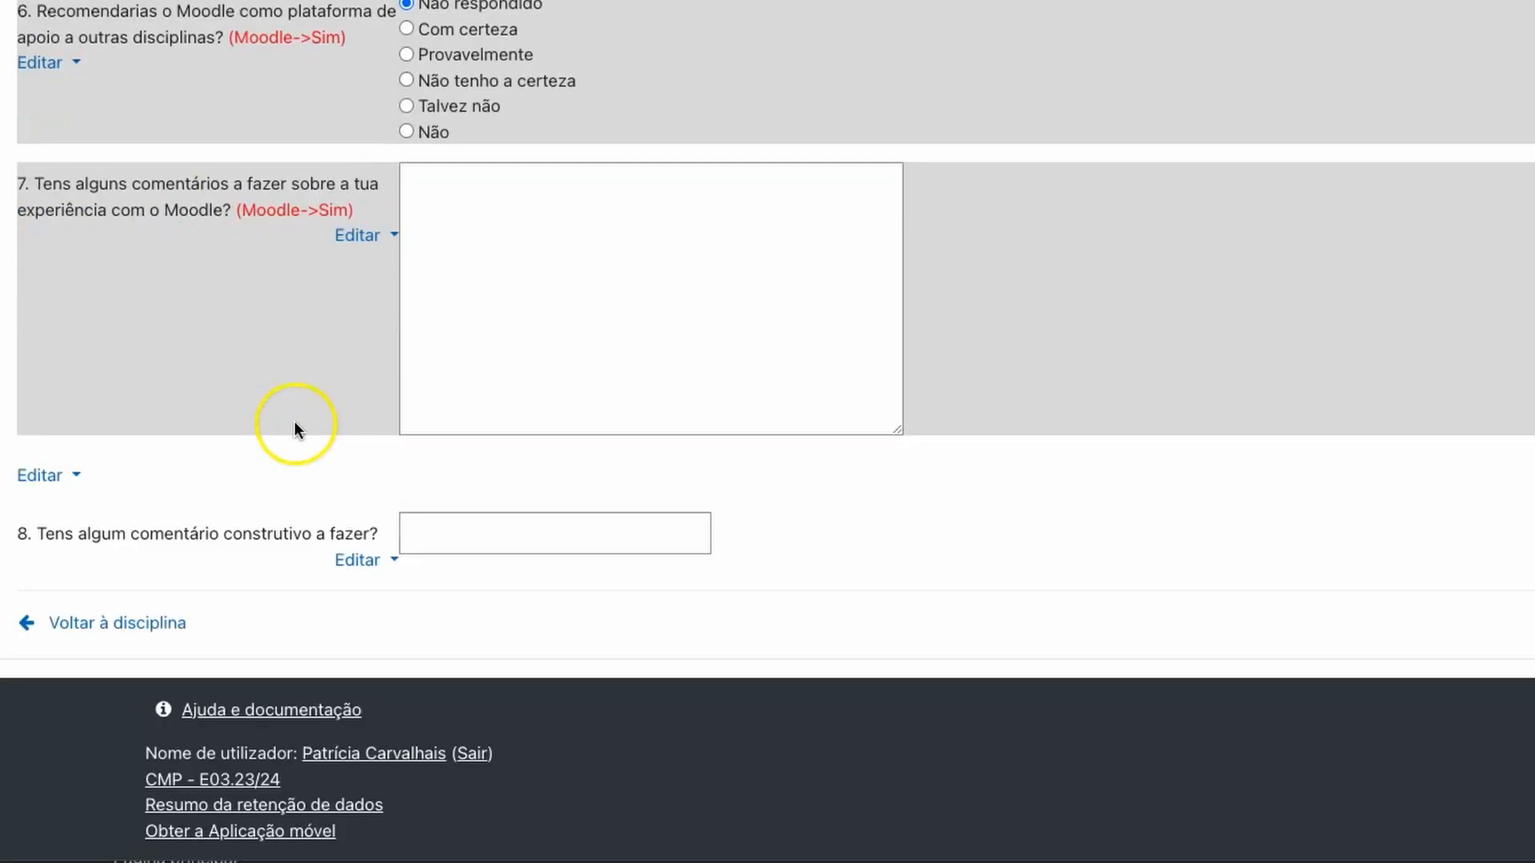
click(46, 480)
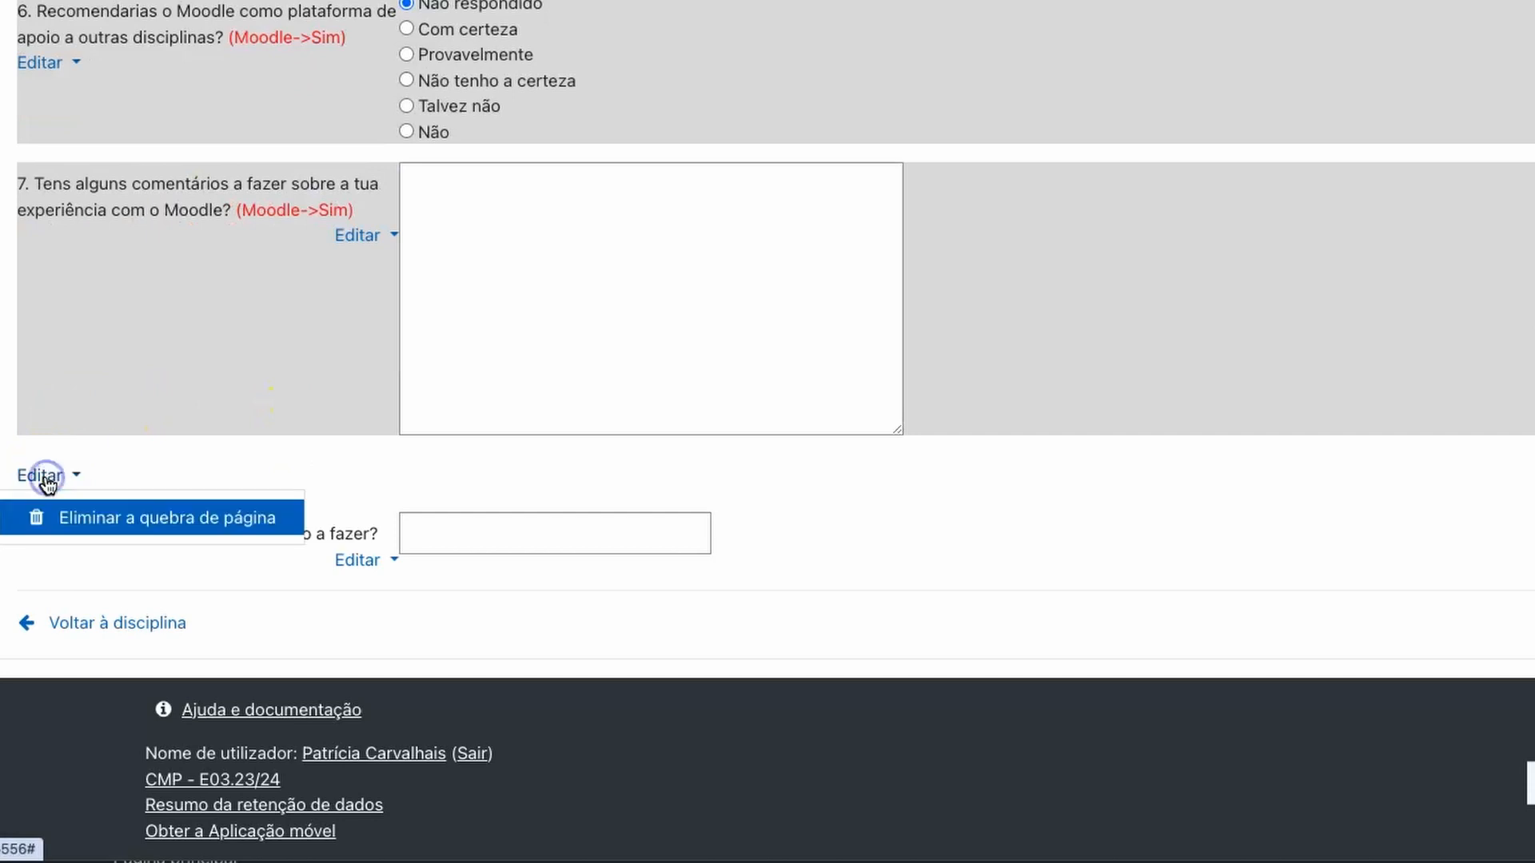
click(189, 465)
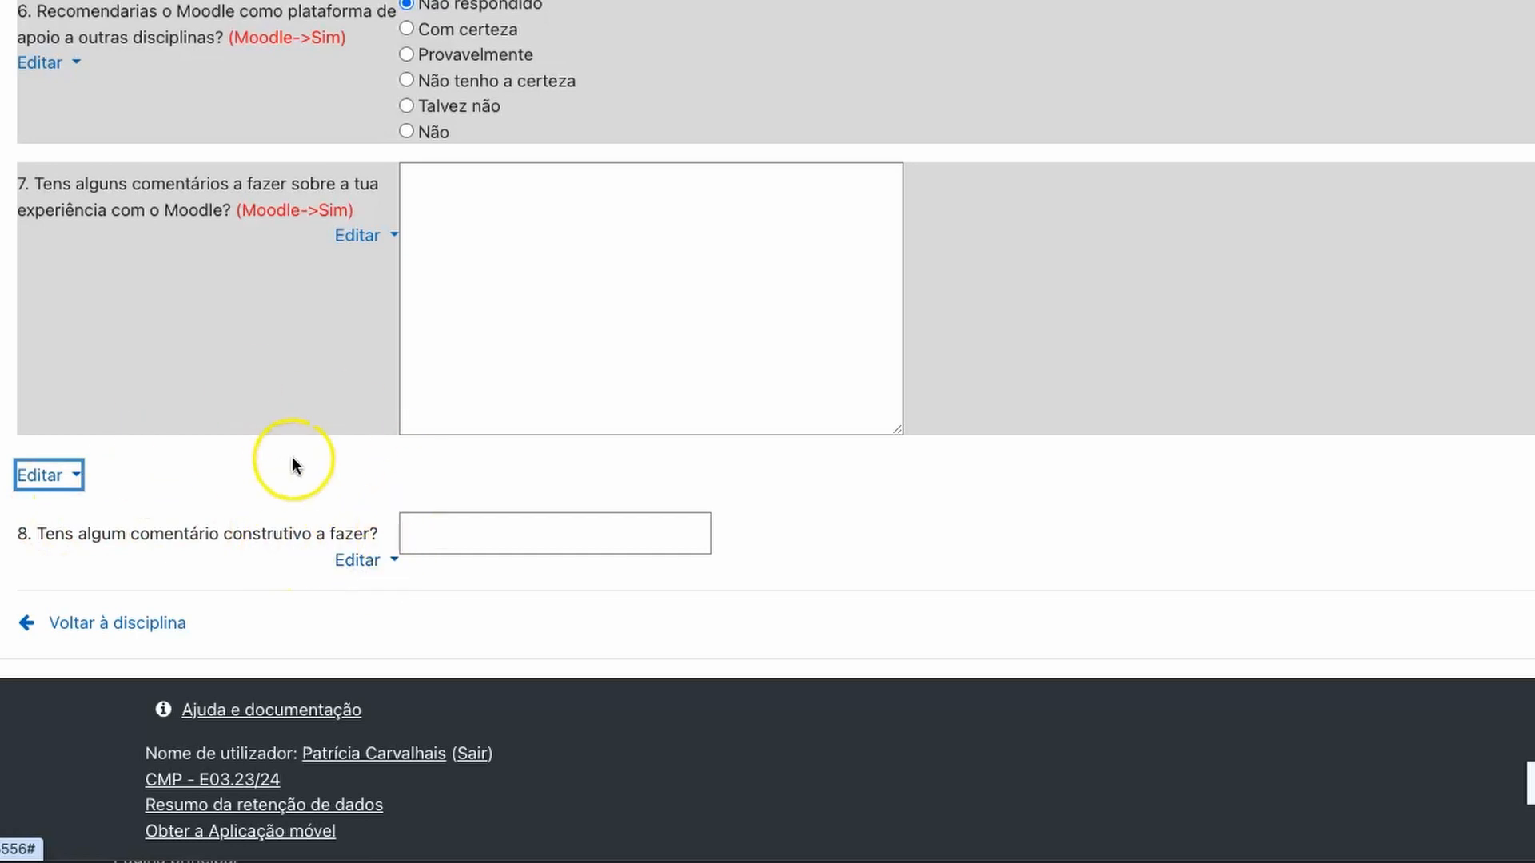
scroll(288, 479, up, 4)
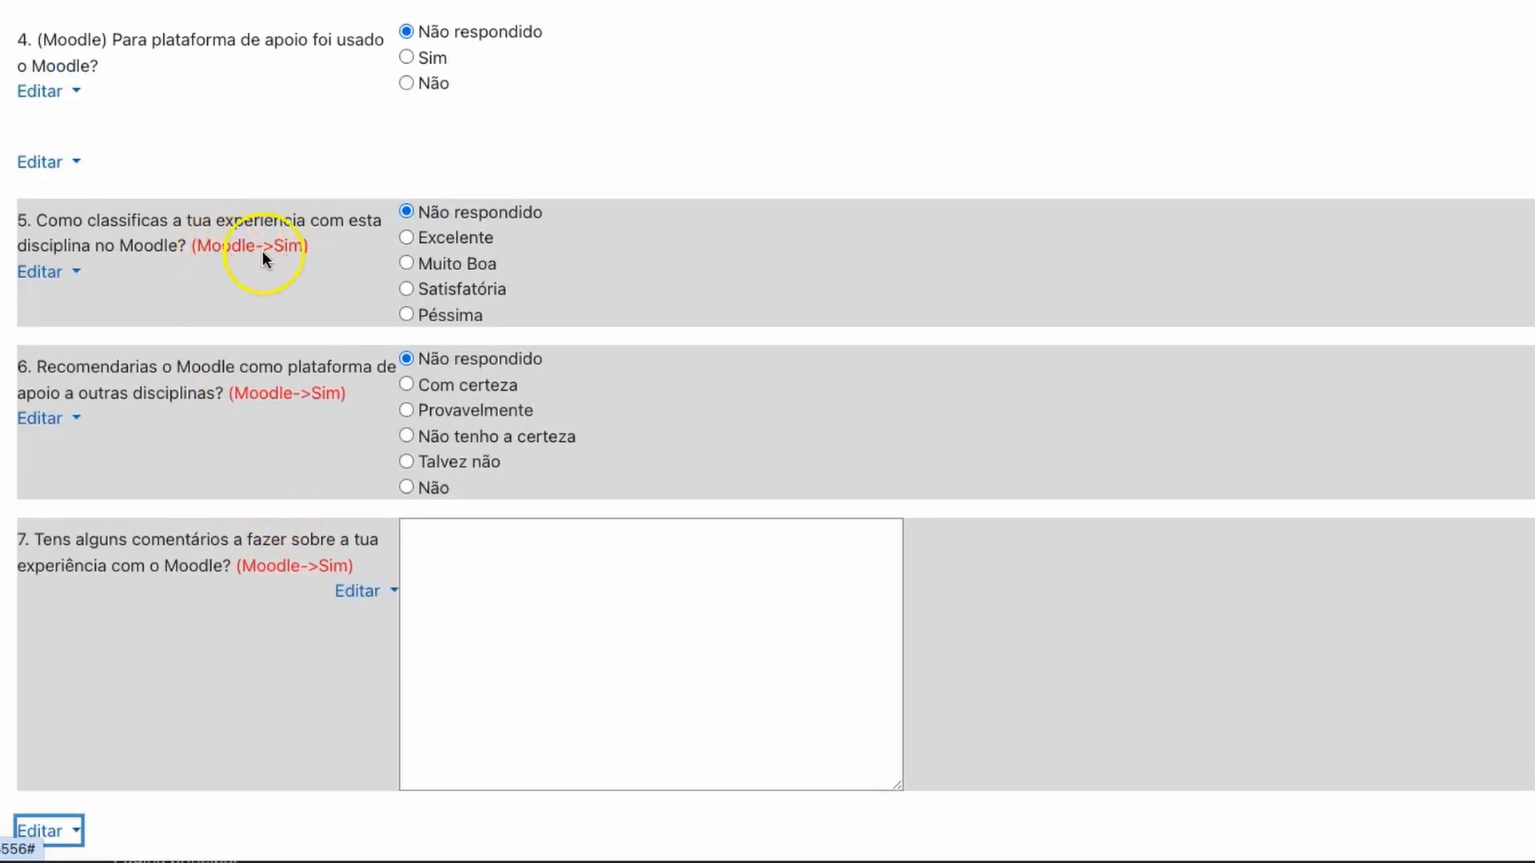
scroll(286, 563, down, 4)
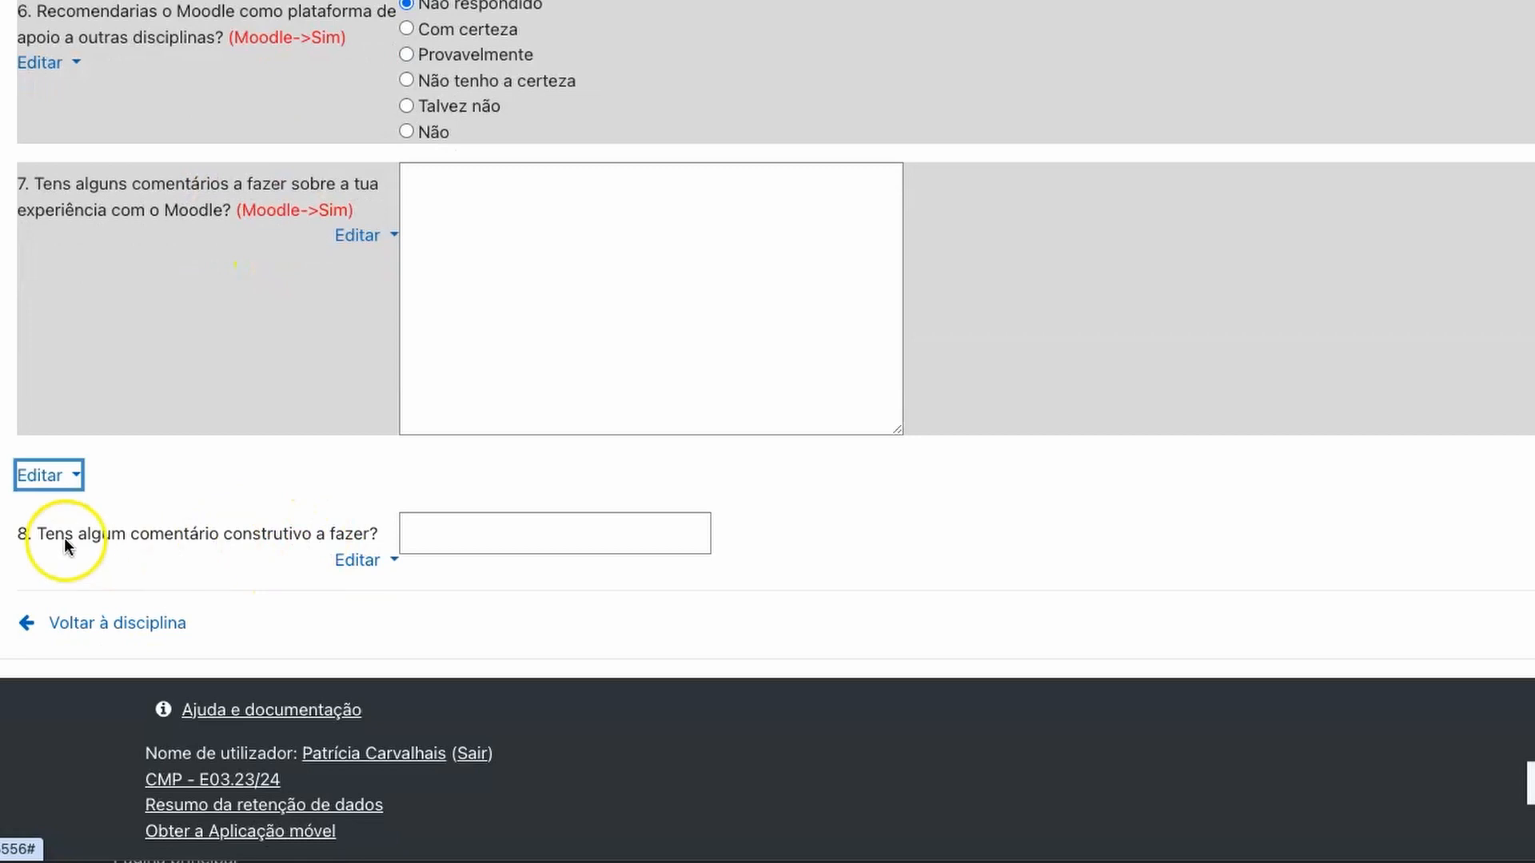
Step: Open question 8 about constructive comments, examine its short-text settings, character limit and dependency, and leave without saving
click(358, 559)
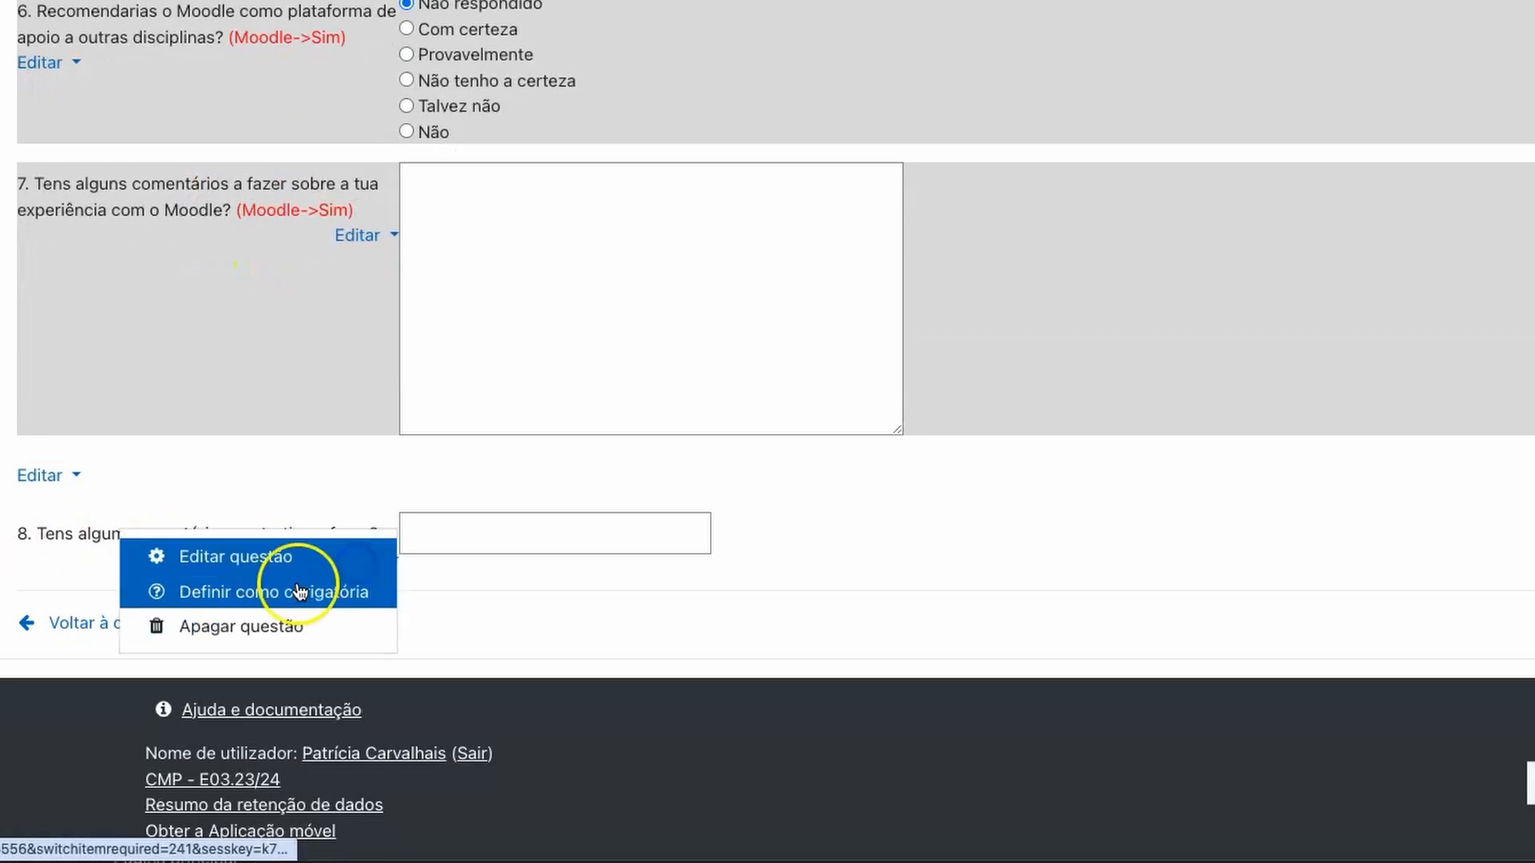
click(228, 561)
drag(206, 369, 325, 497)
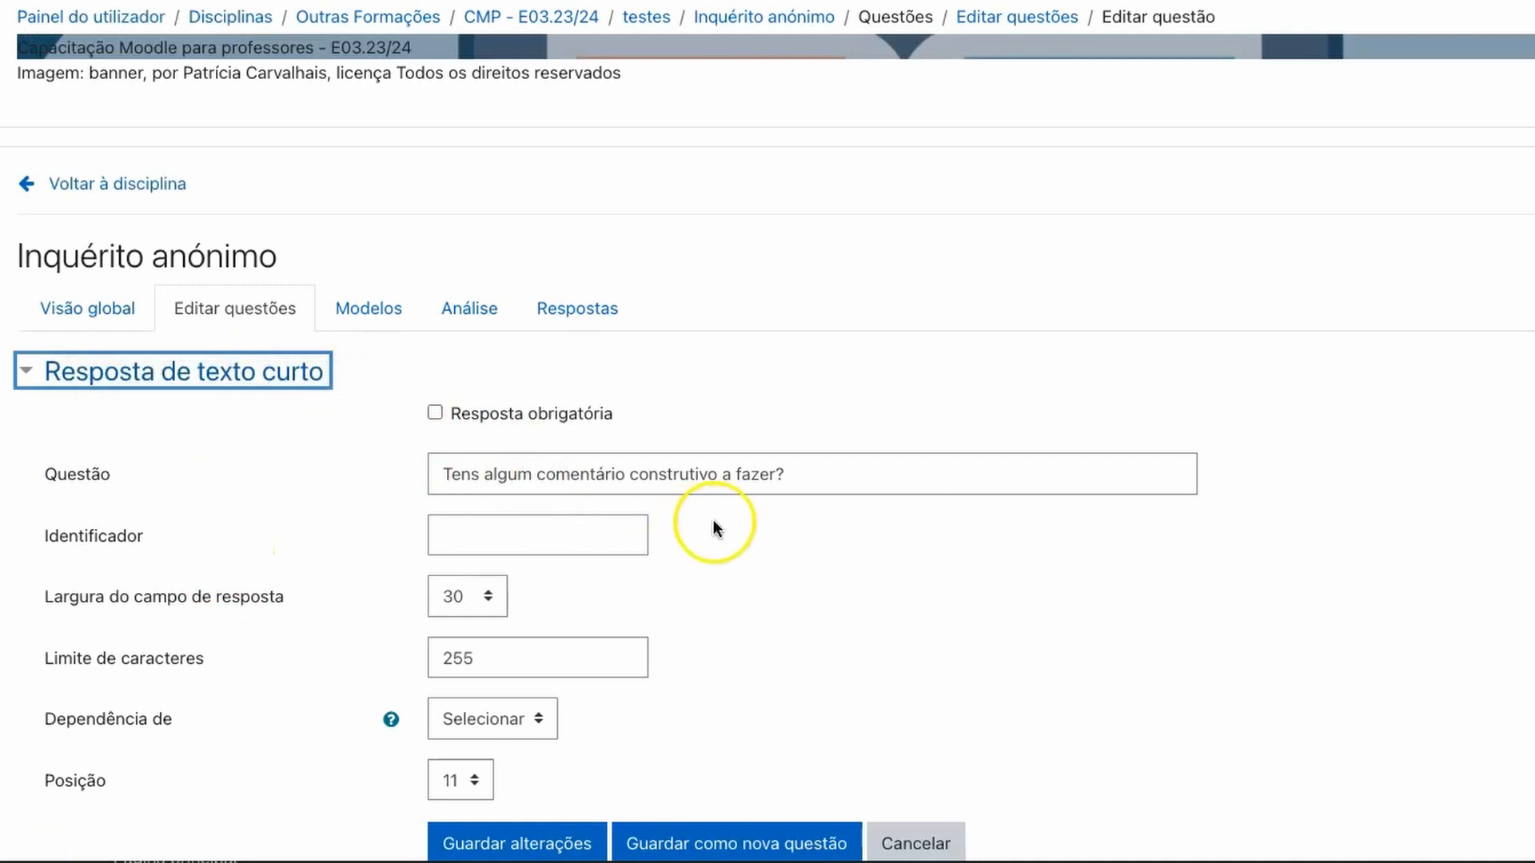
scroll(711, 520, down, 4)
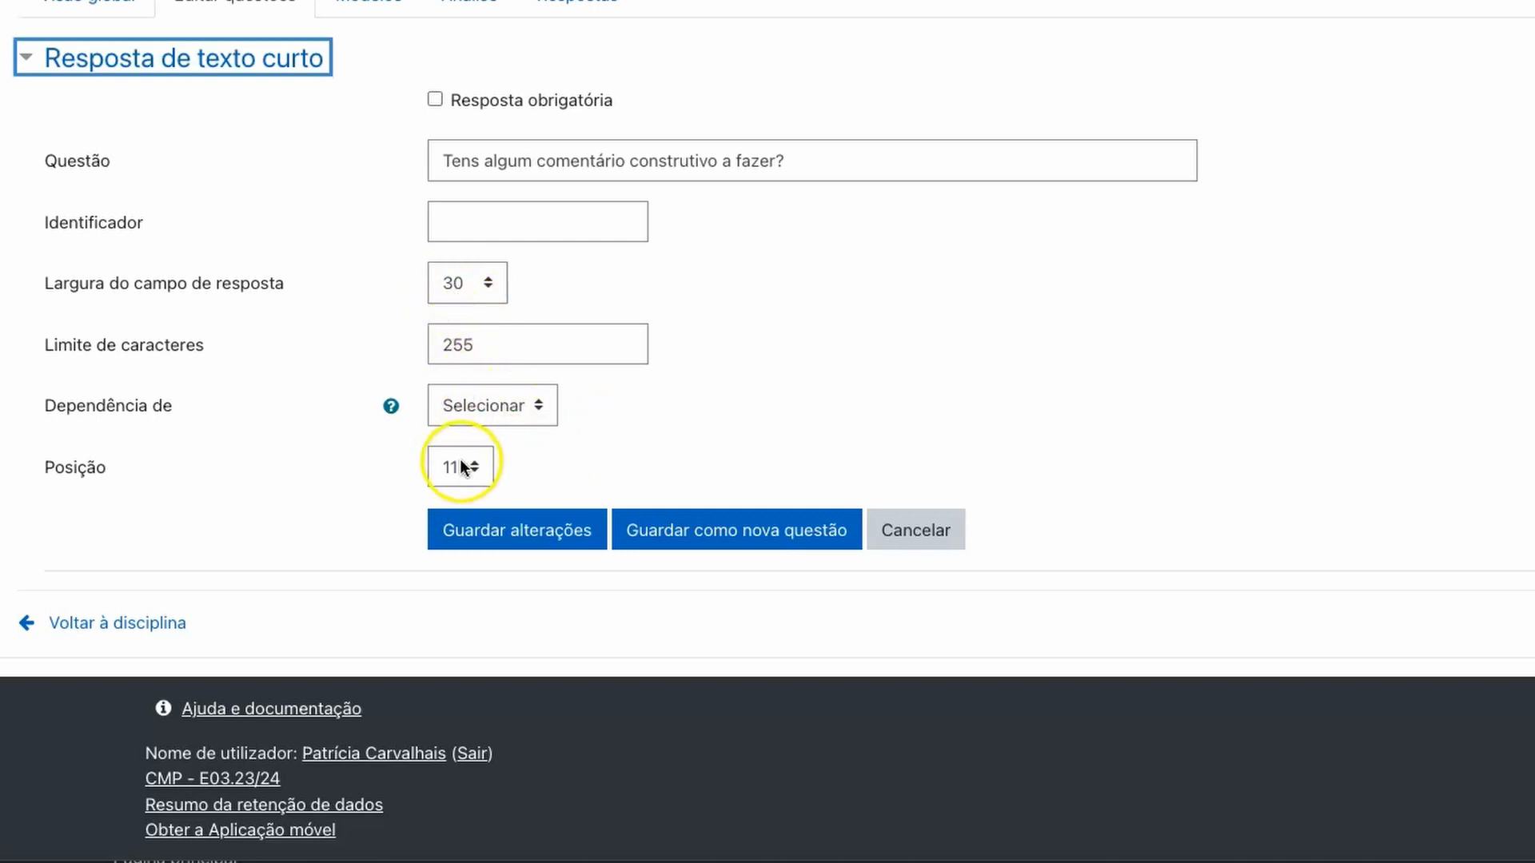
click(916, 531)
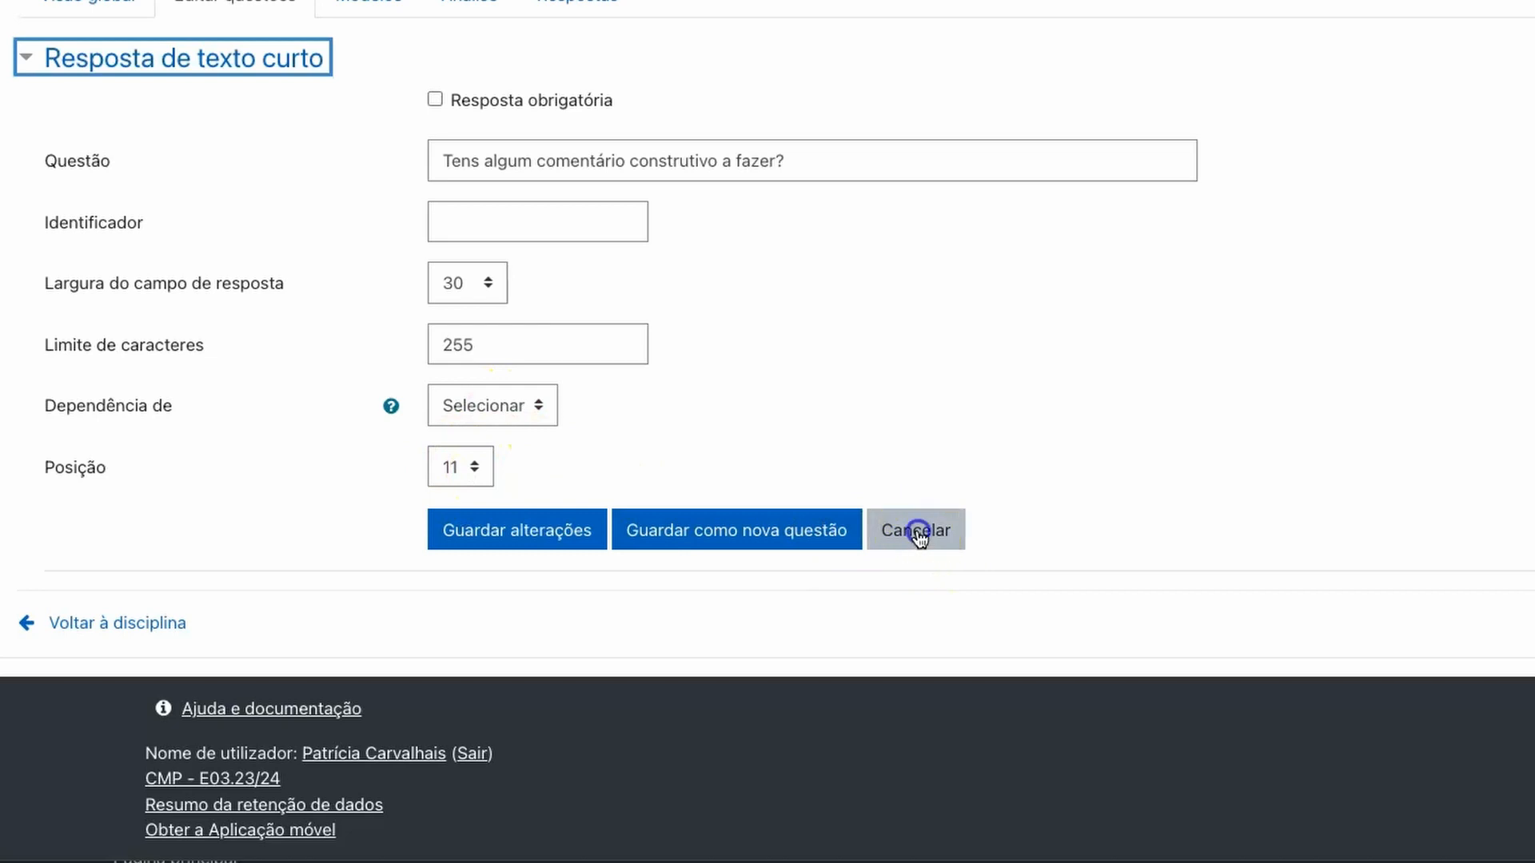
Step: Save the survey's questions as a new template named Disc_Moodle and check the list of templates available for use
scroll(916, 511, down, 12)
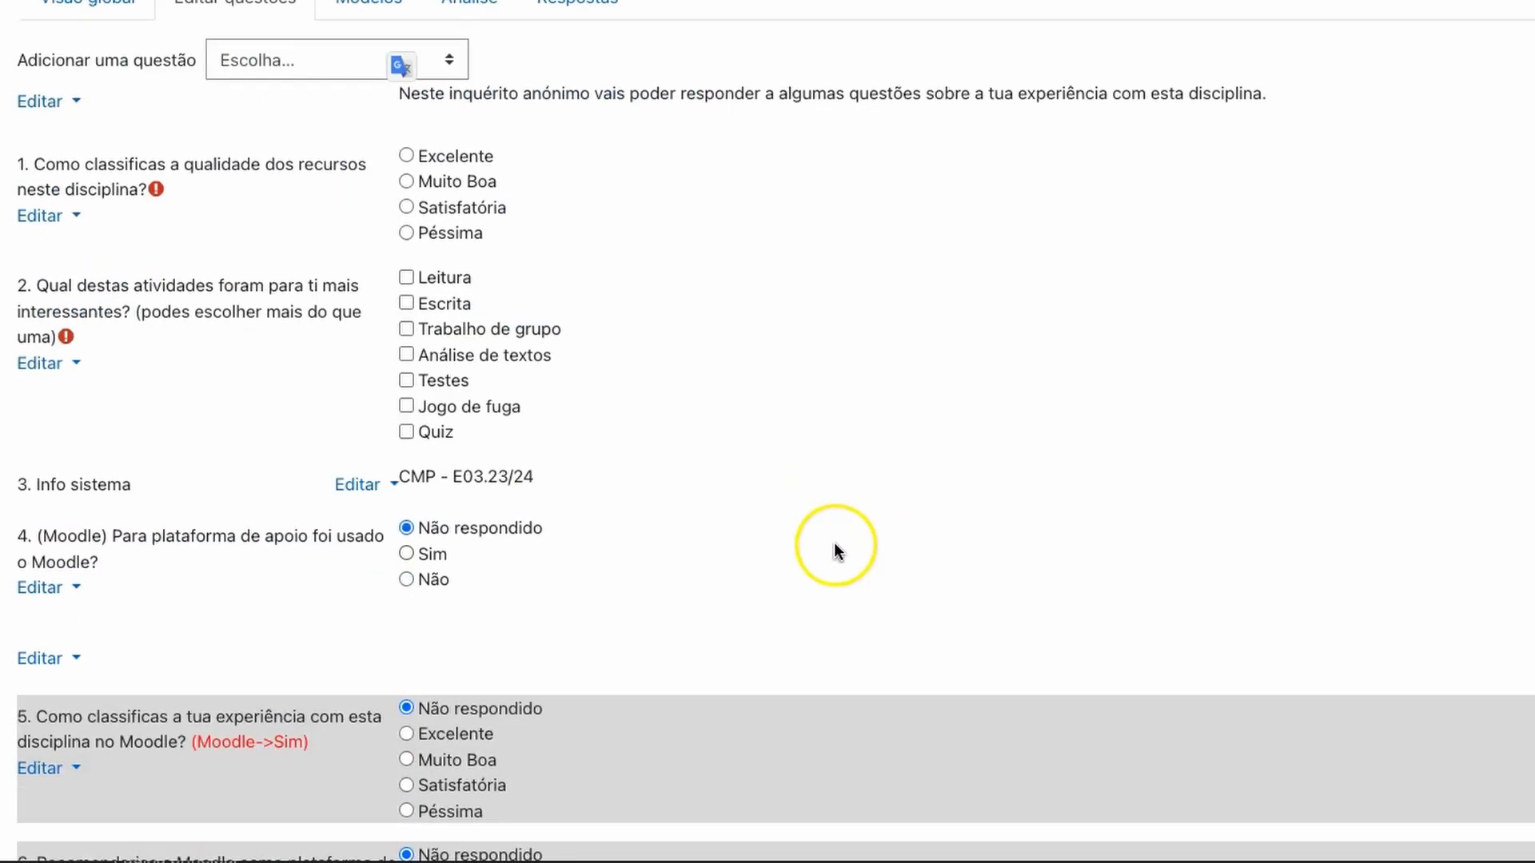
scroll(838, 547, up, 12)
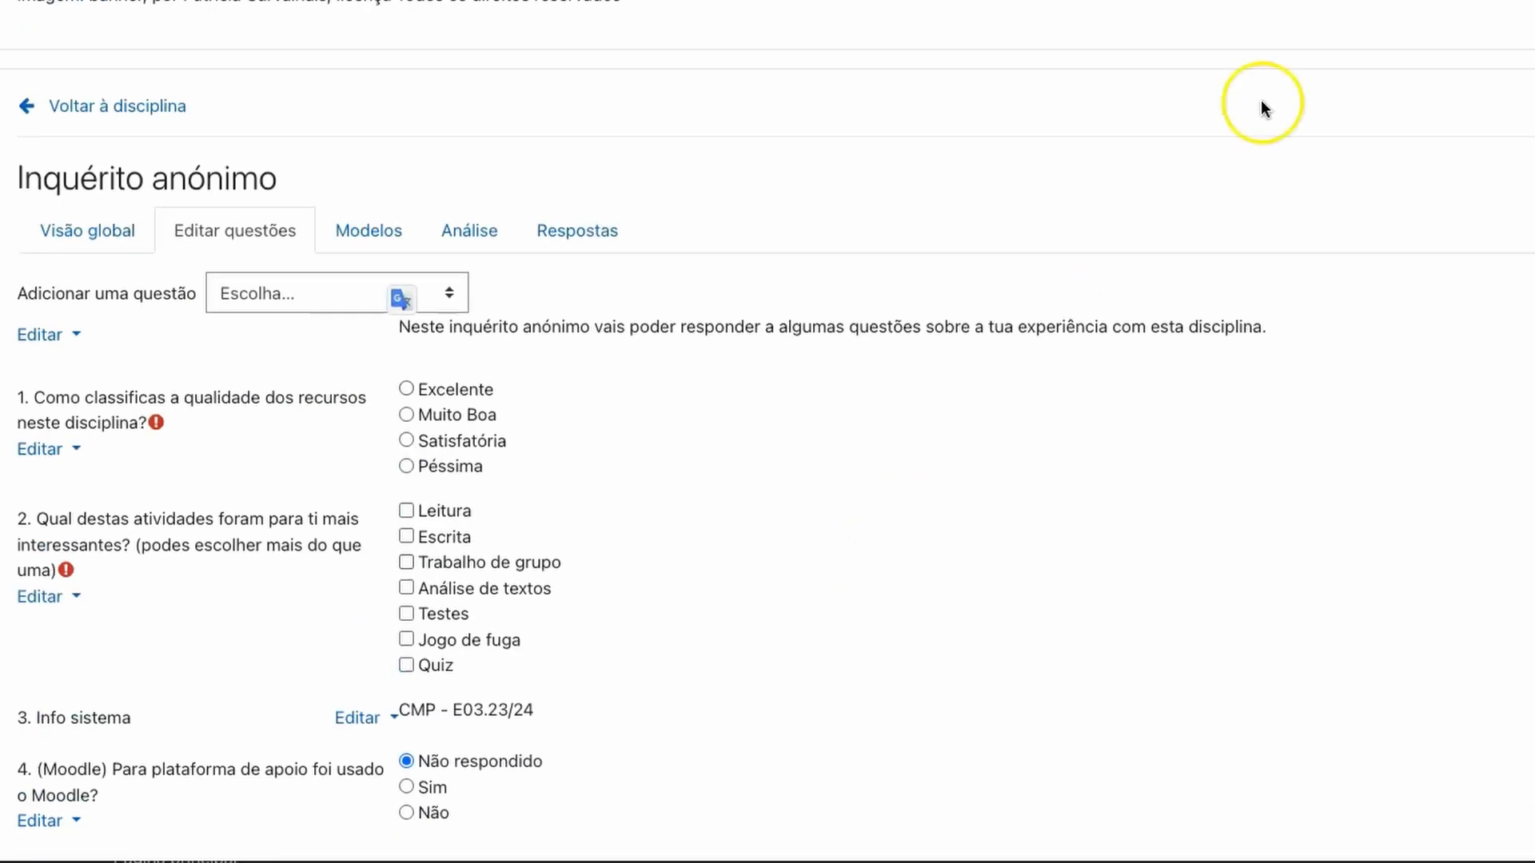
click(370, 230)
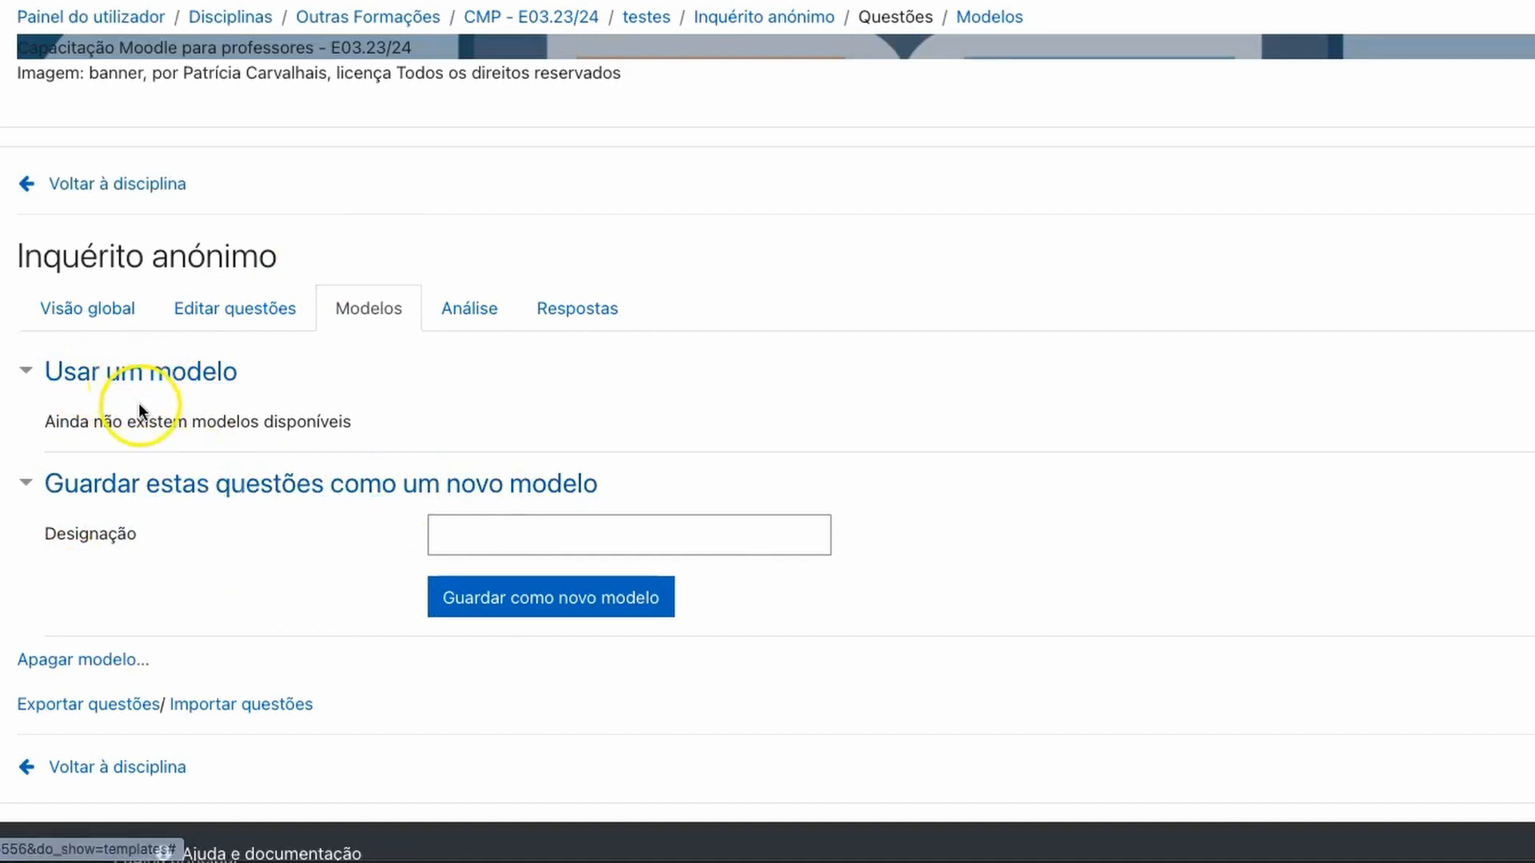
click(471, 542)
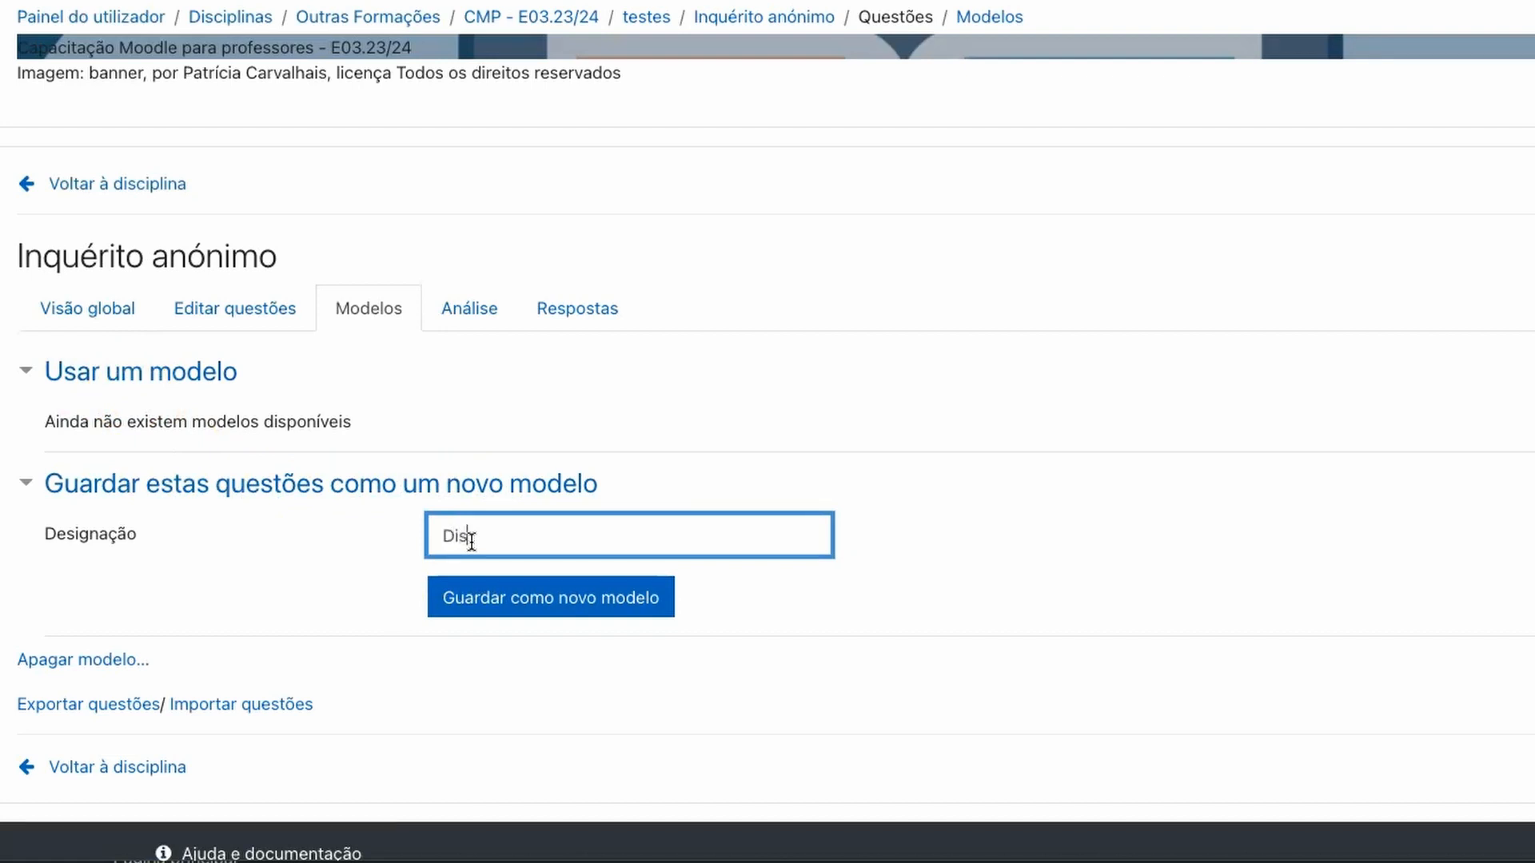
text(oodle)
click(521, 612)
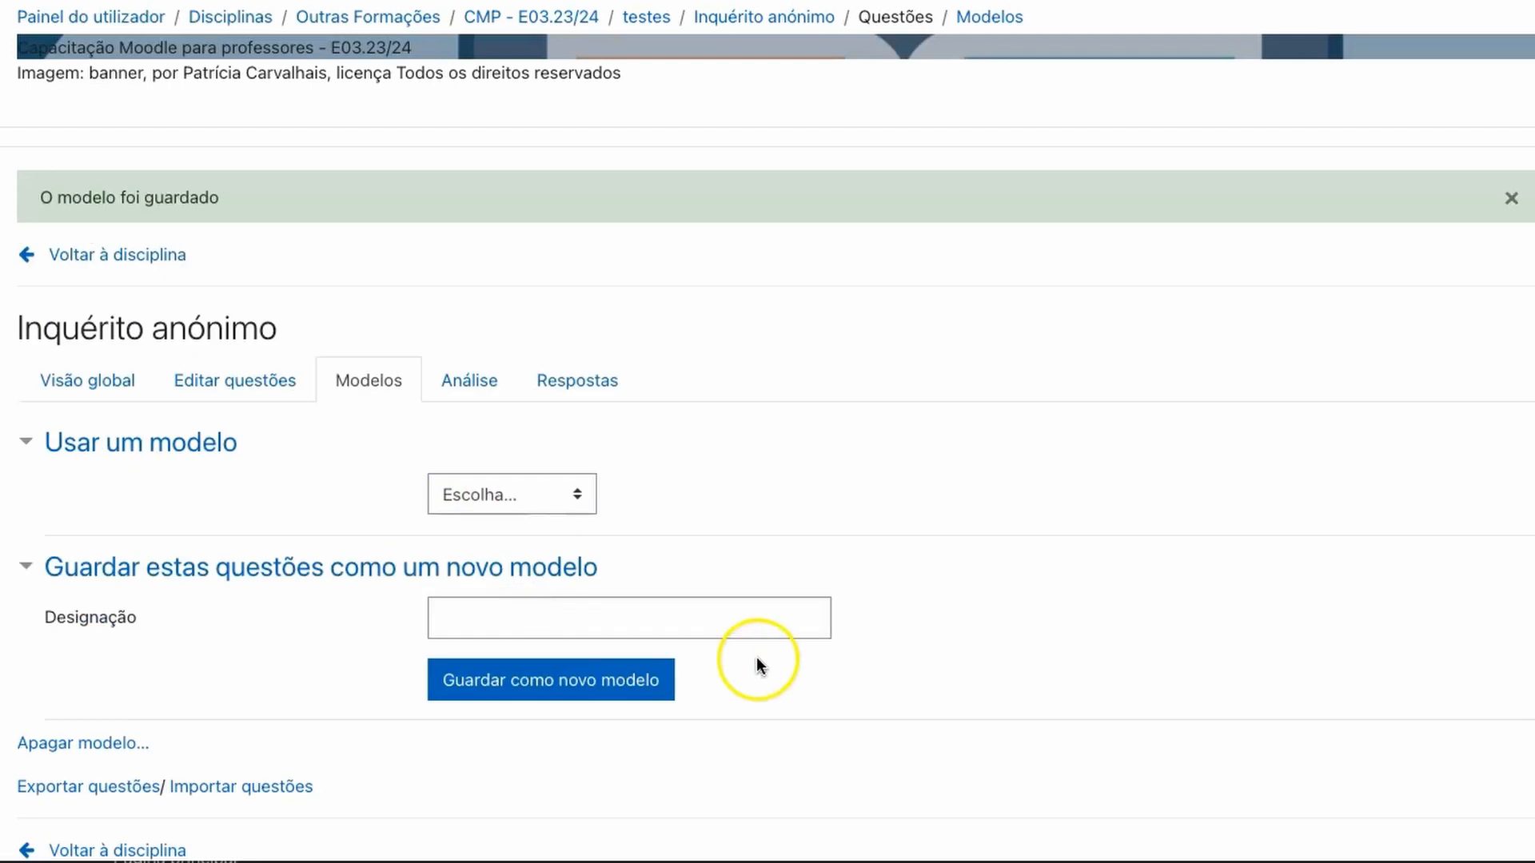
click(563, 497)
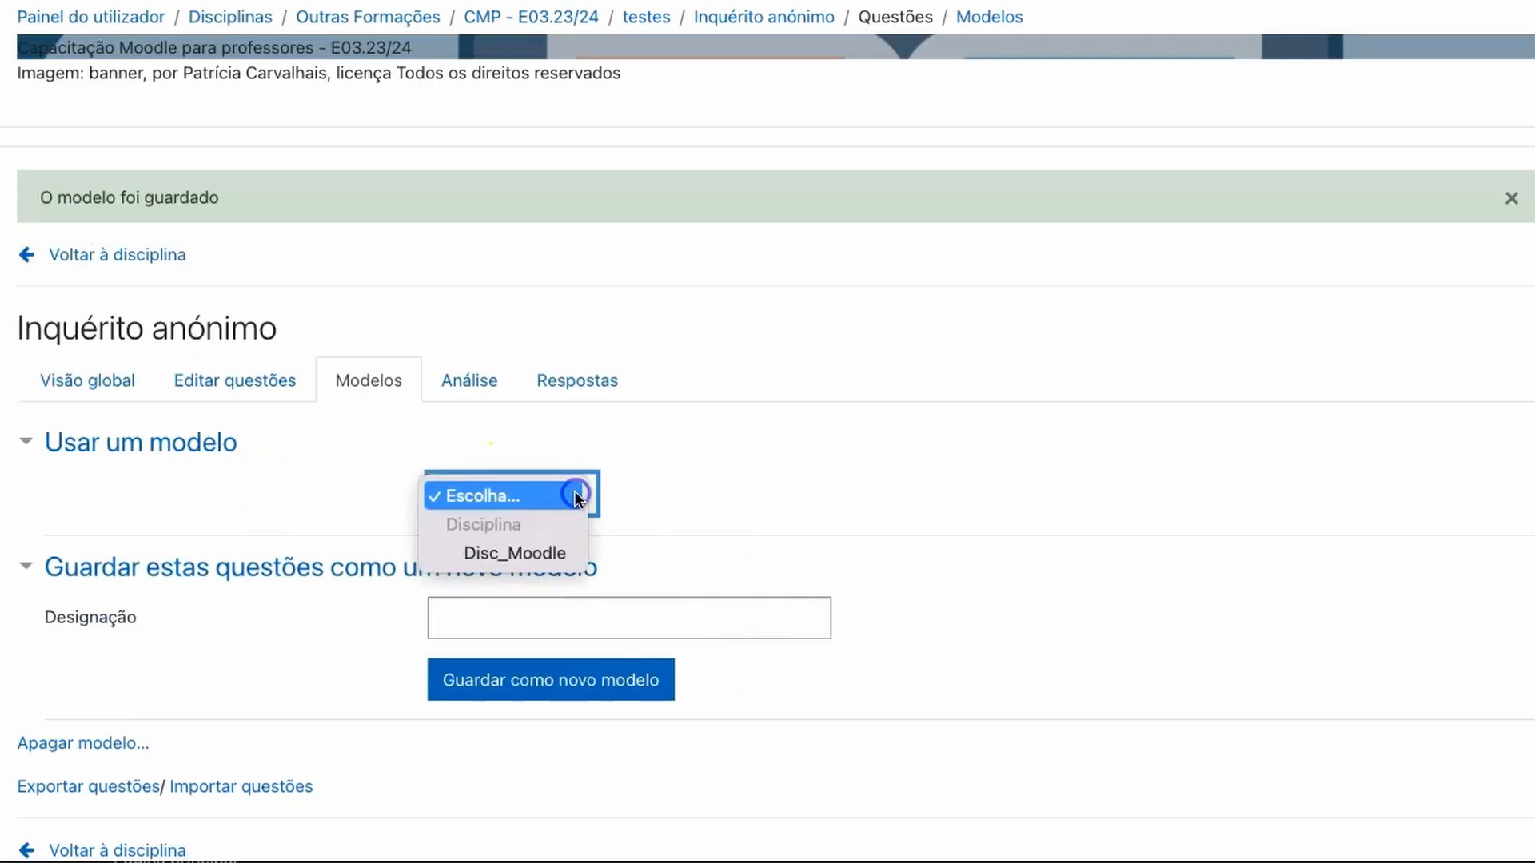
Step: Review the anonymous survey's analysis, examining the submitted-responses and question totals and the chart for question 1
click(696, 496)
click(469, 380)
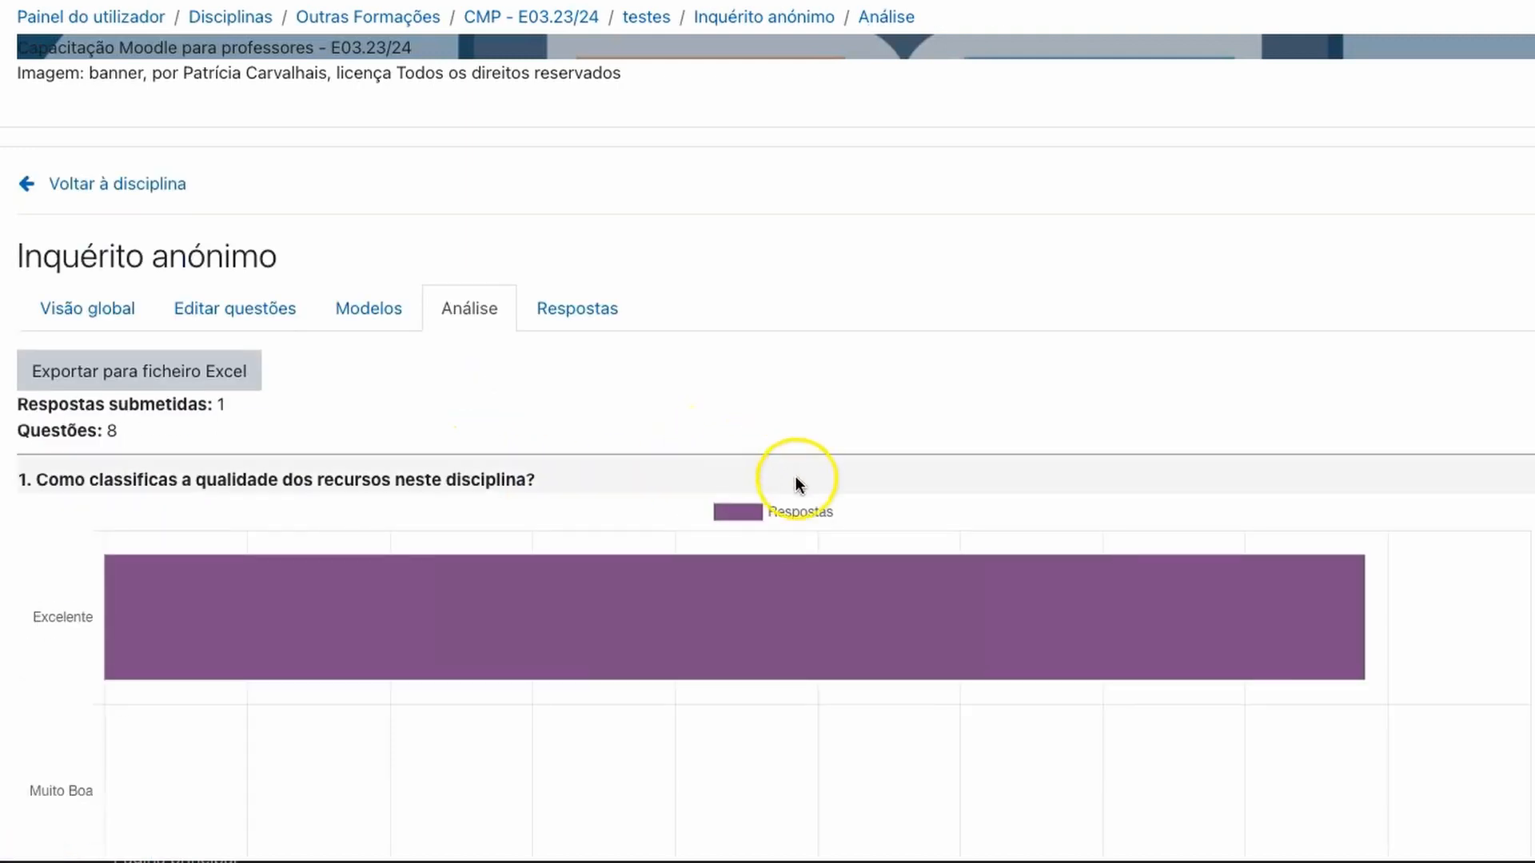
scroll(942, 444, down, 2)
scroll(943, 446, down, 5)
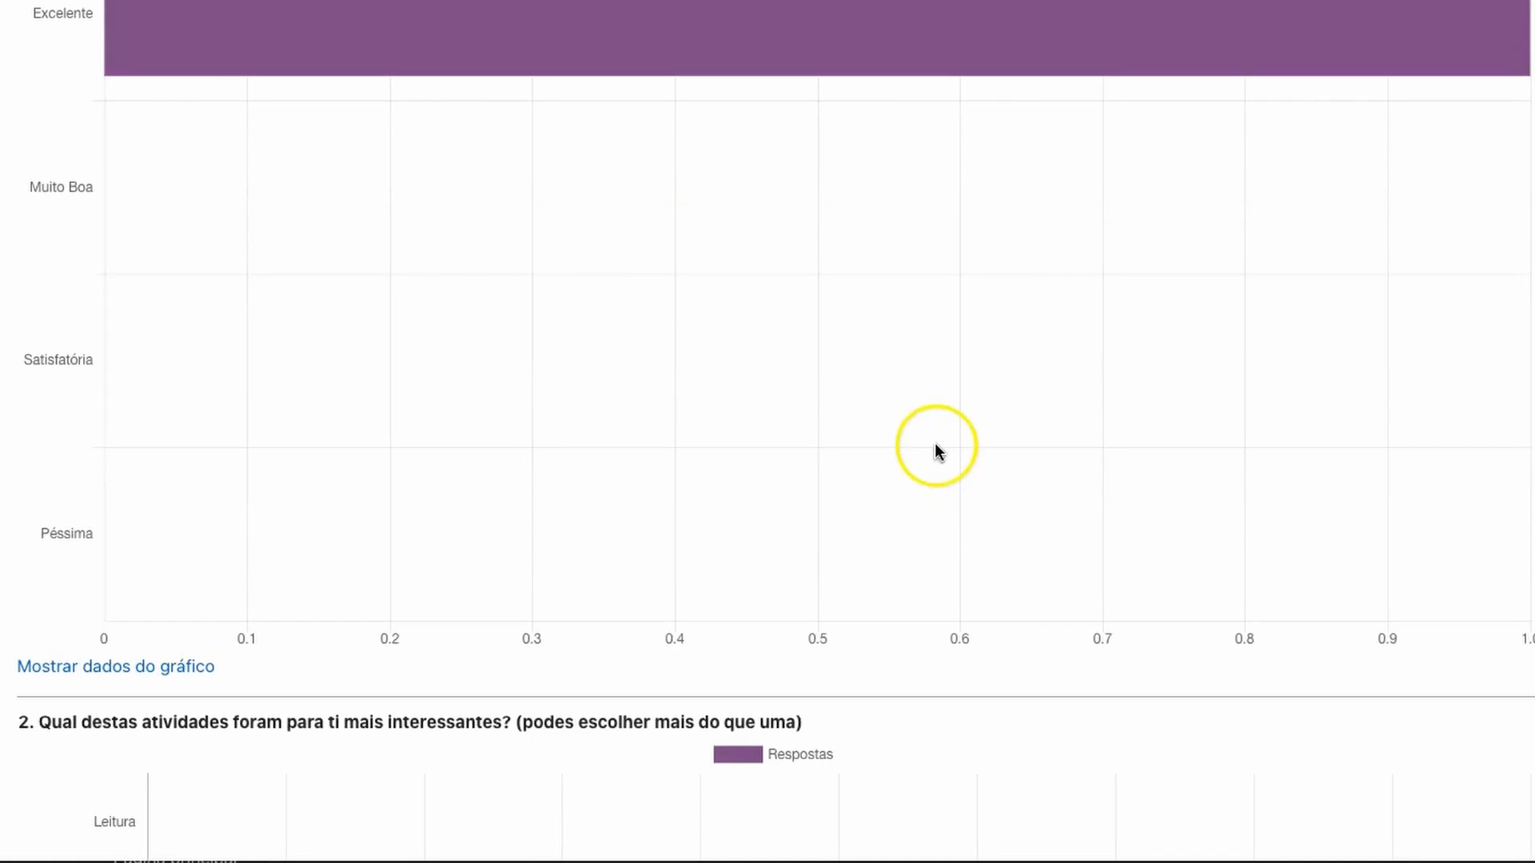
scroll(621, 500, up, 7)
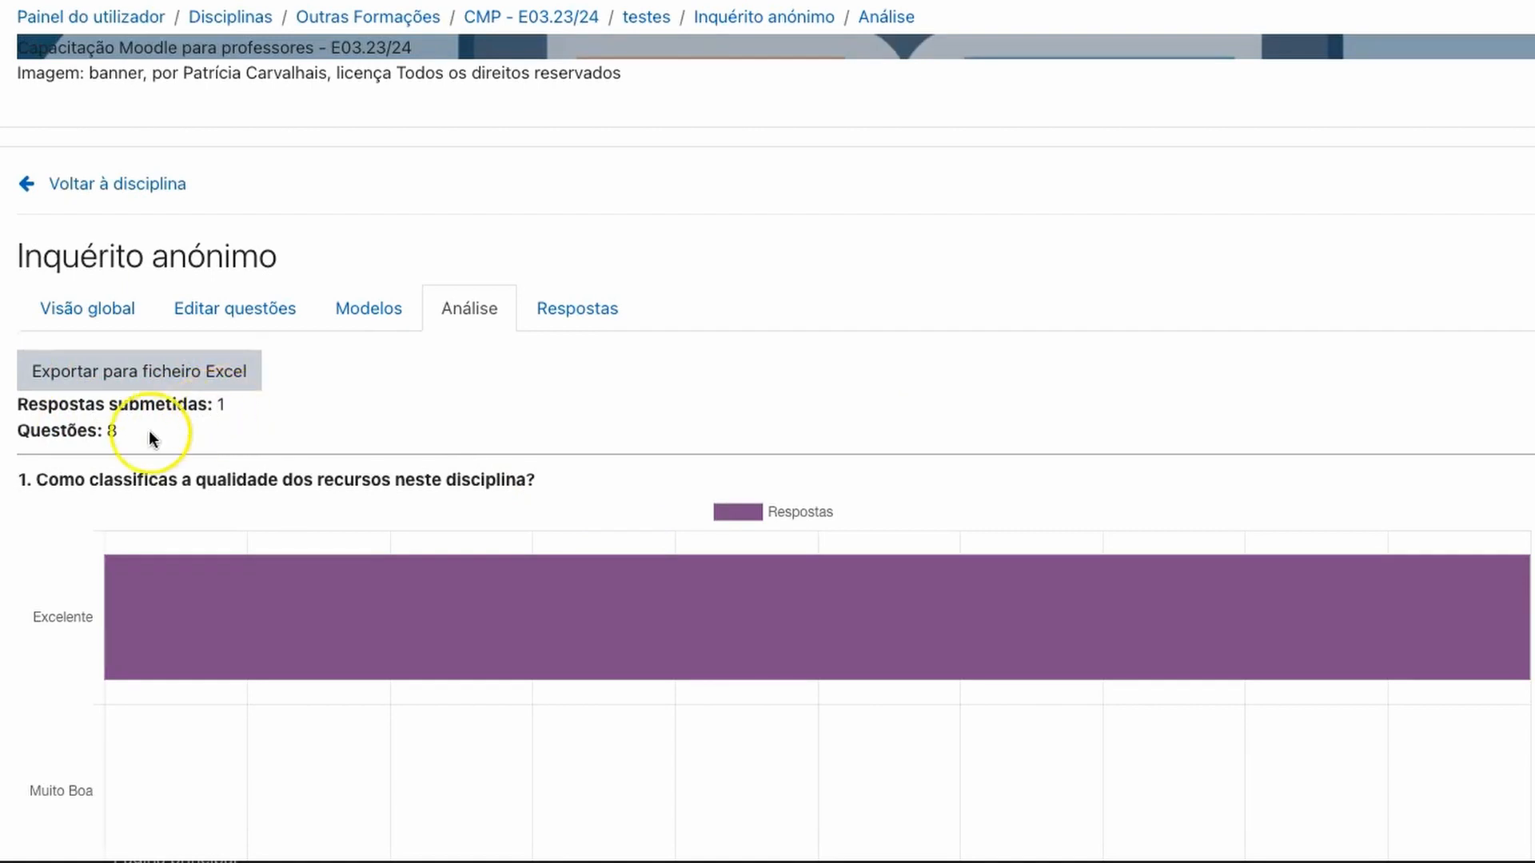
double_click(112, 431)
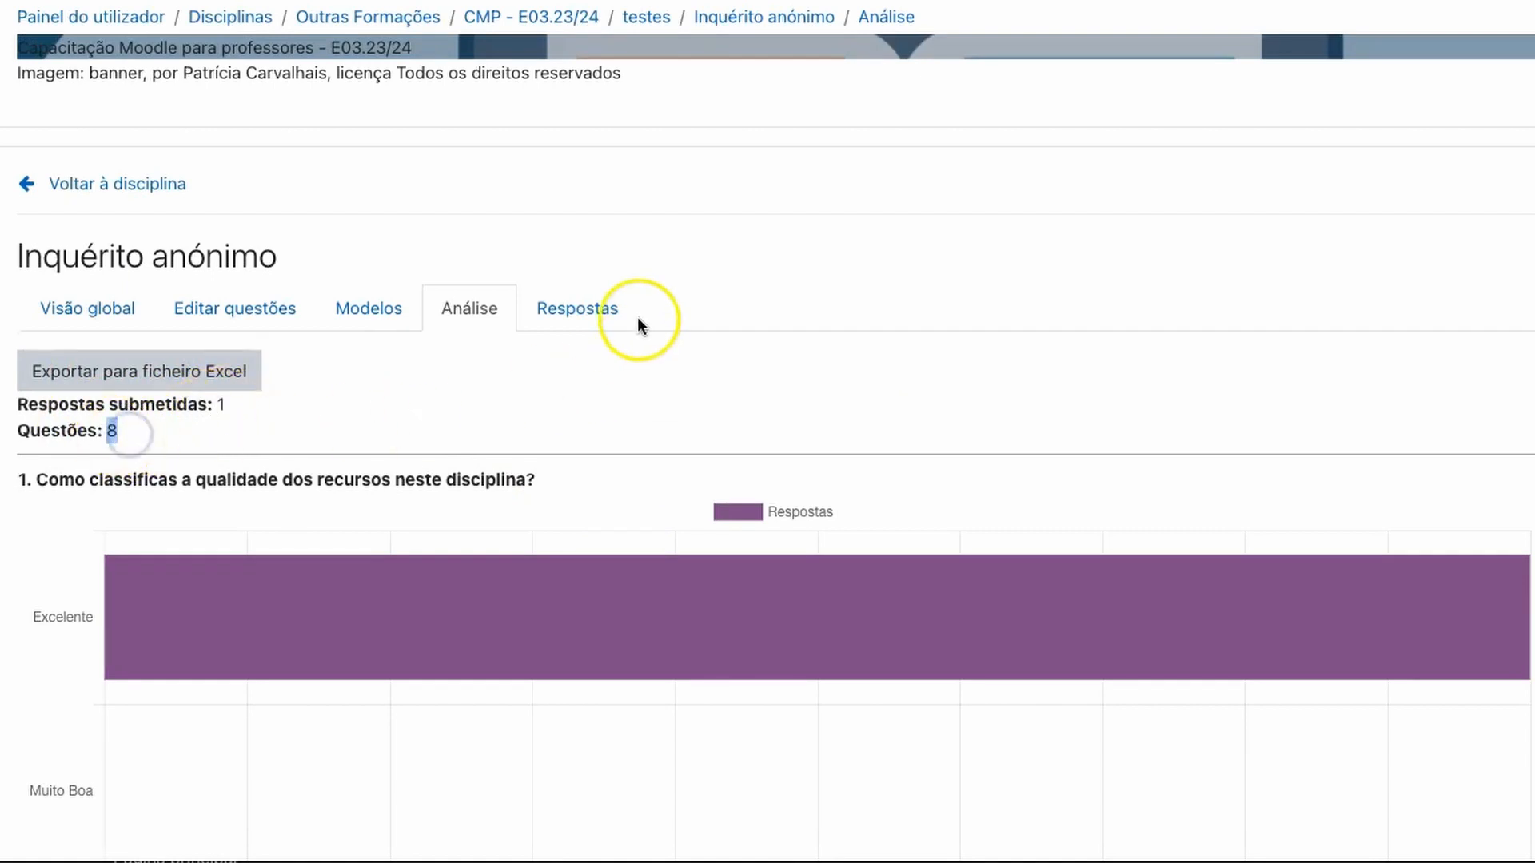
Step: Delete the anonymous response number 1 from the survey's responses and confirm the deletion
click(575, 319)
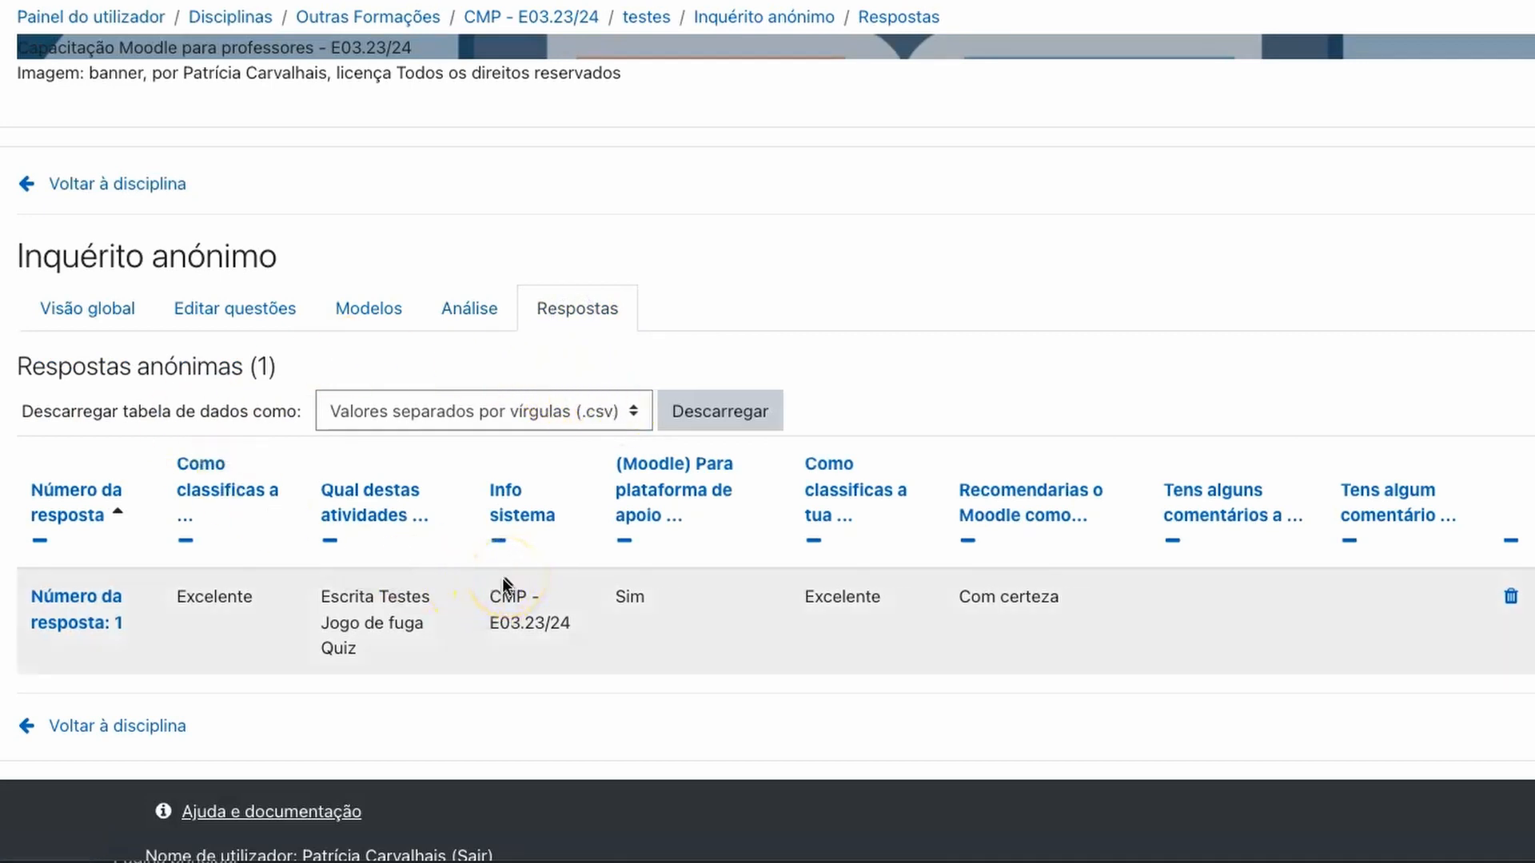
click(1510, 596)
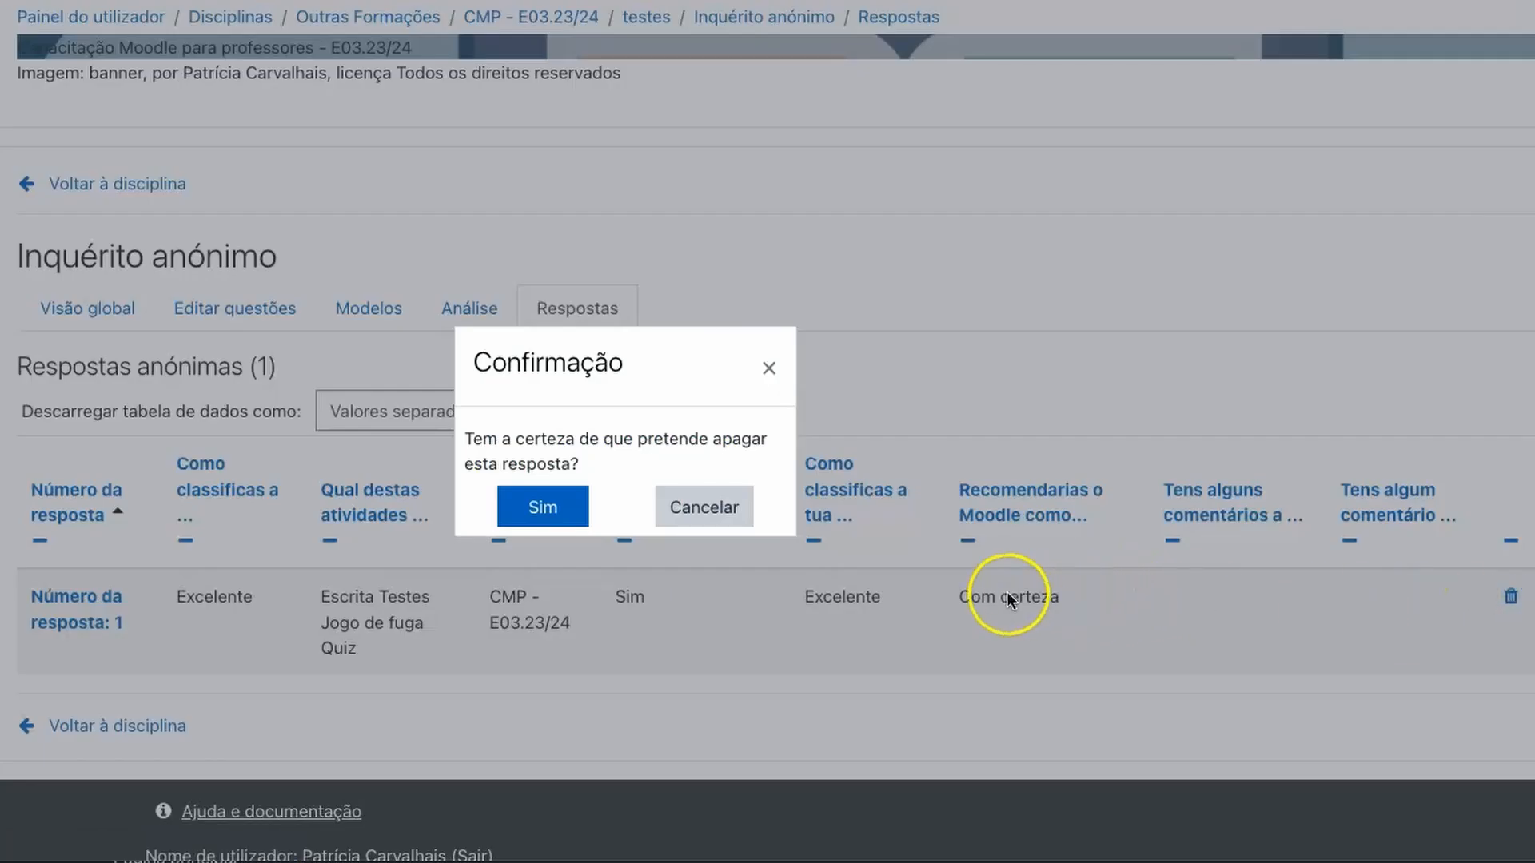
click(543, 507)
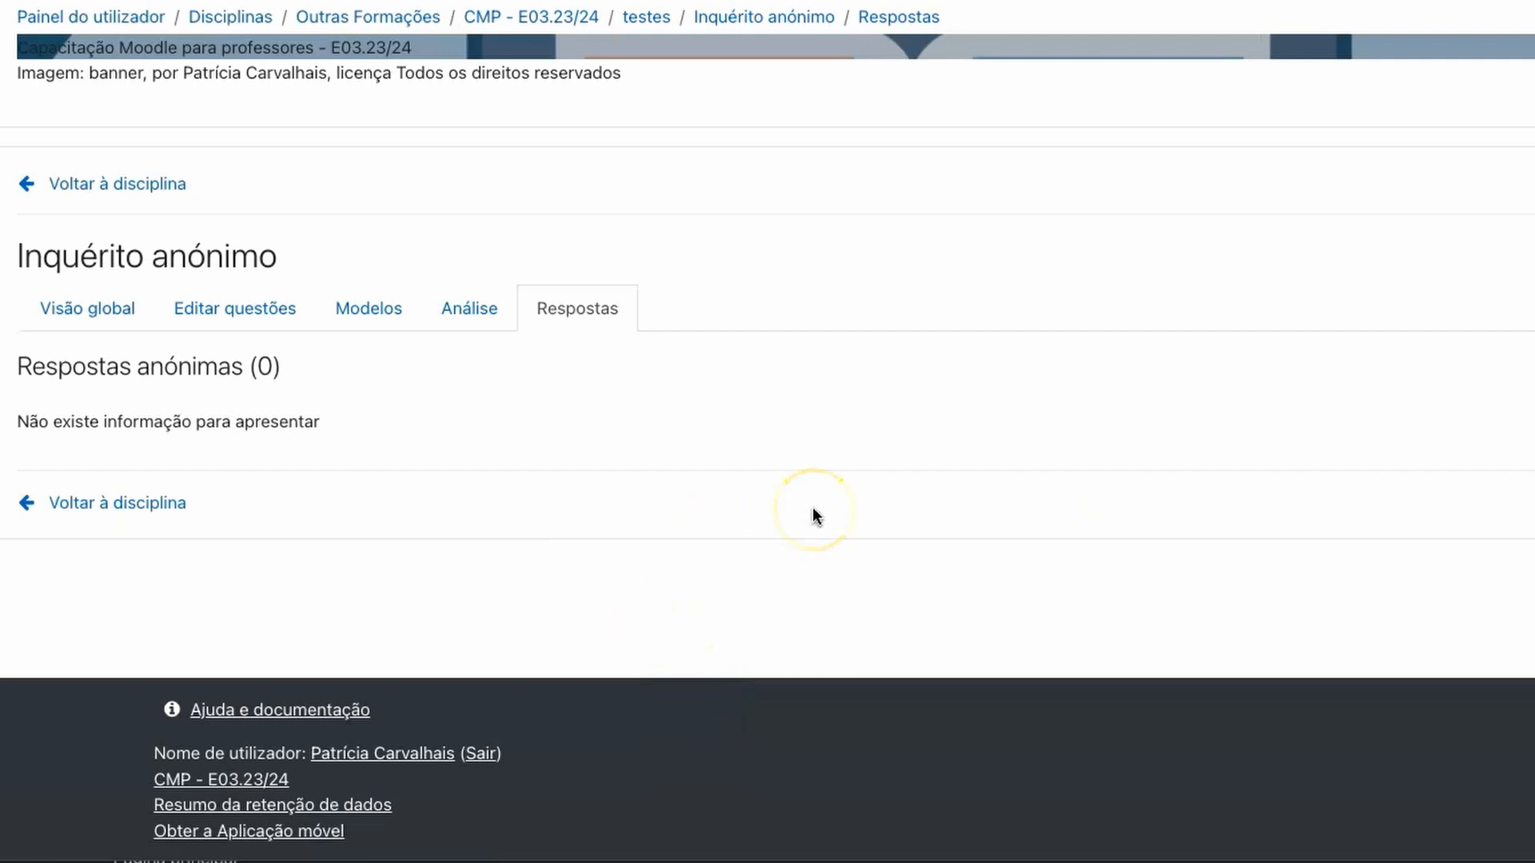
Step: Switch to the Aluno role and continue past the permissions page back to the survey
click(1436, 72)
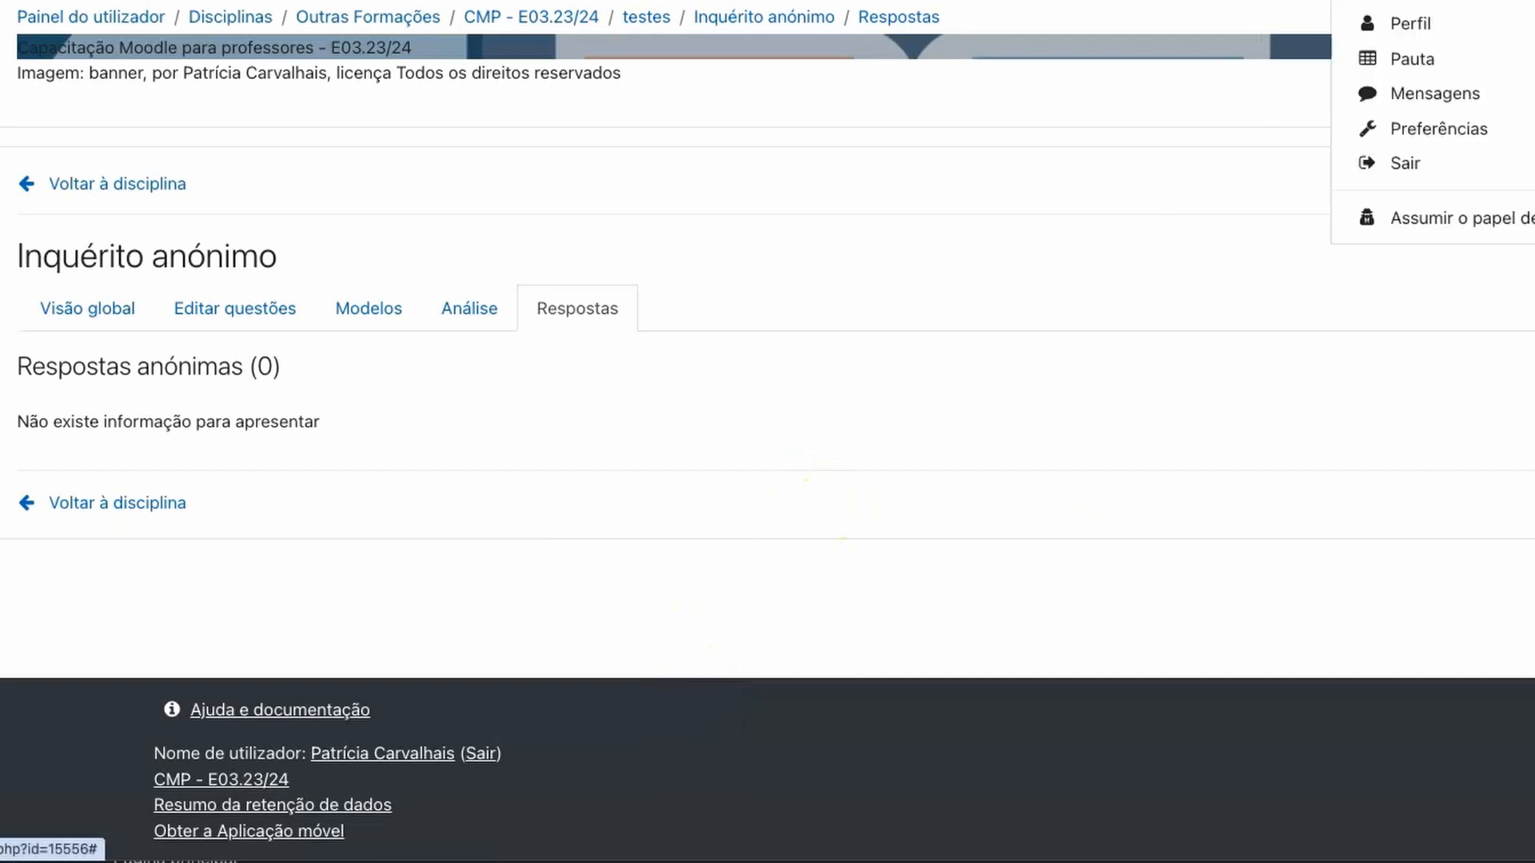
click(1450, 222)
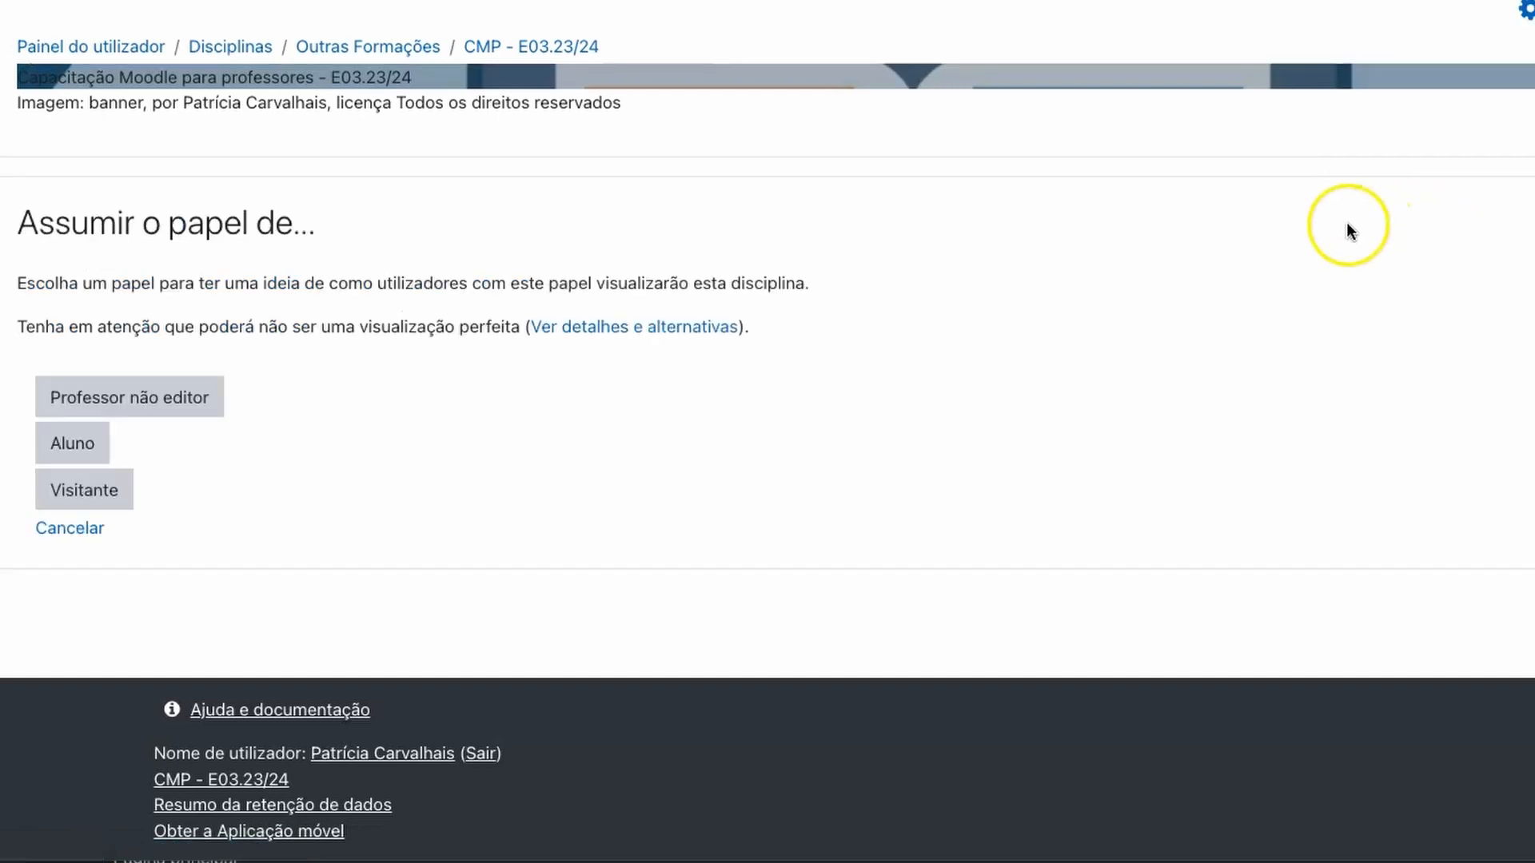
click(84, 452)
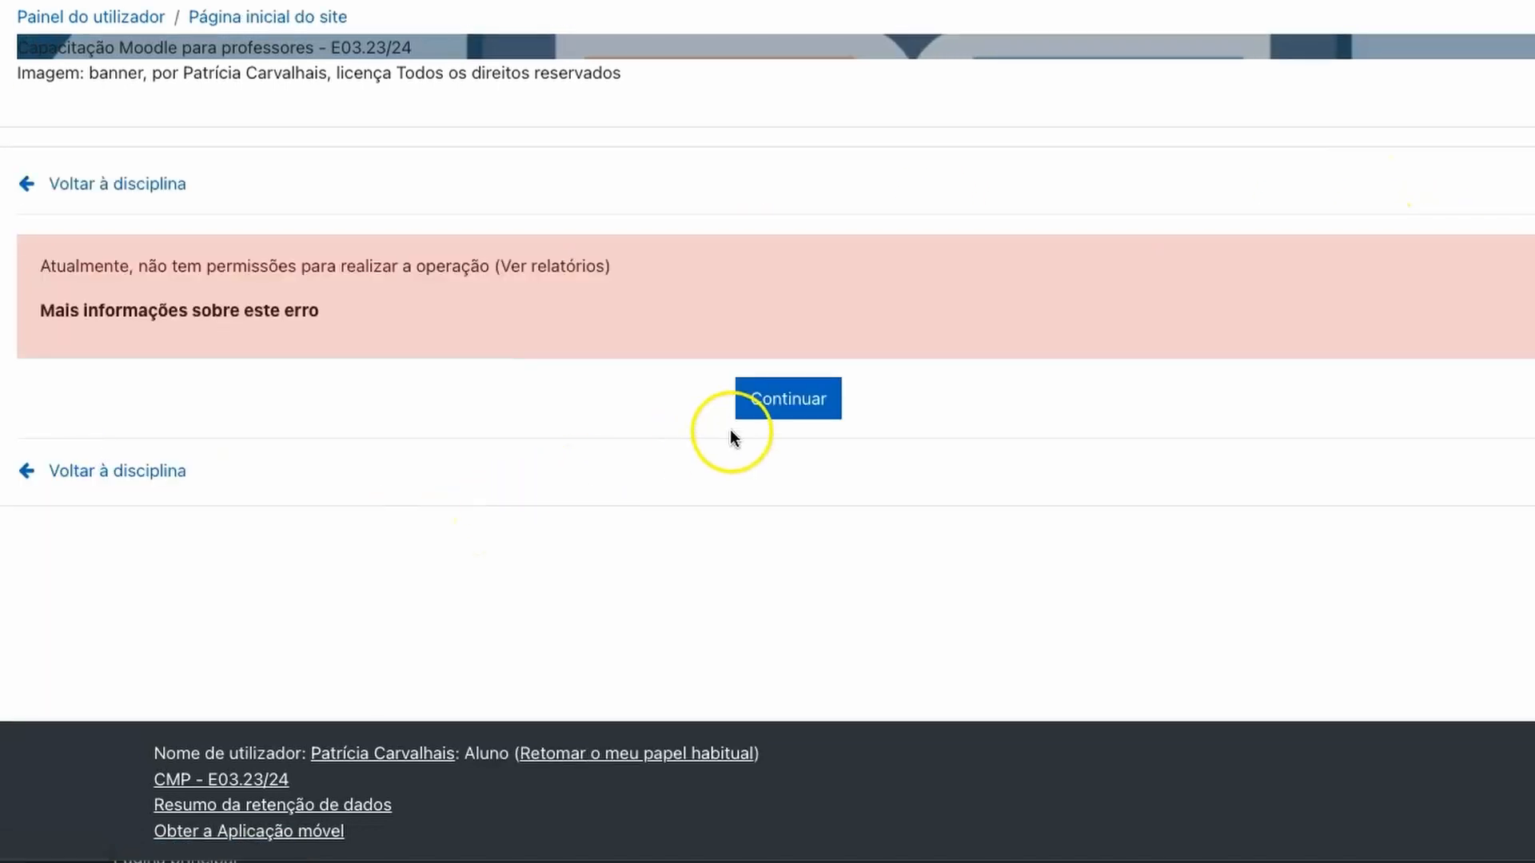
click(785, 403)
Step: Answer the survey's first page with Excelente for question 1, Testes and Jogo de fuga for 2, and Sim for 4, and continue to the next page
click(94, 357)
scroll(727, 464, down, 5)
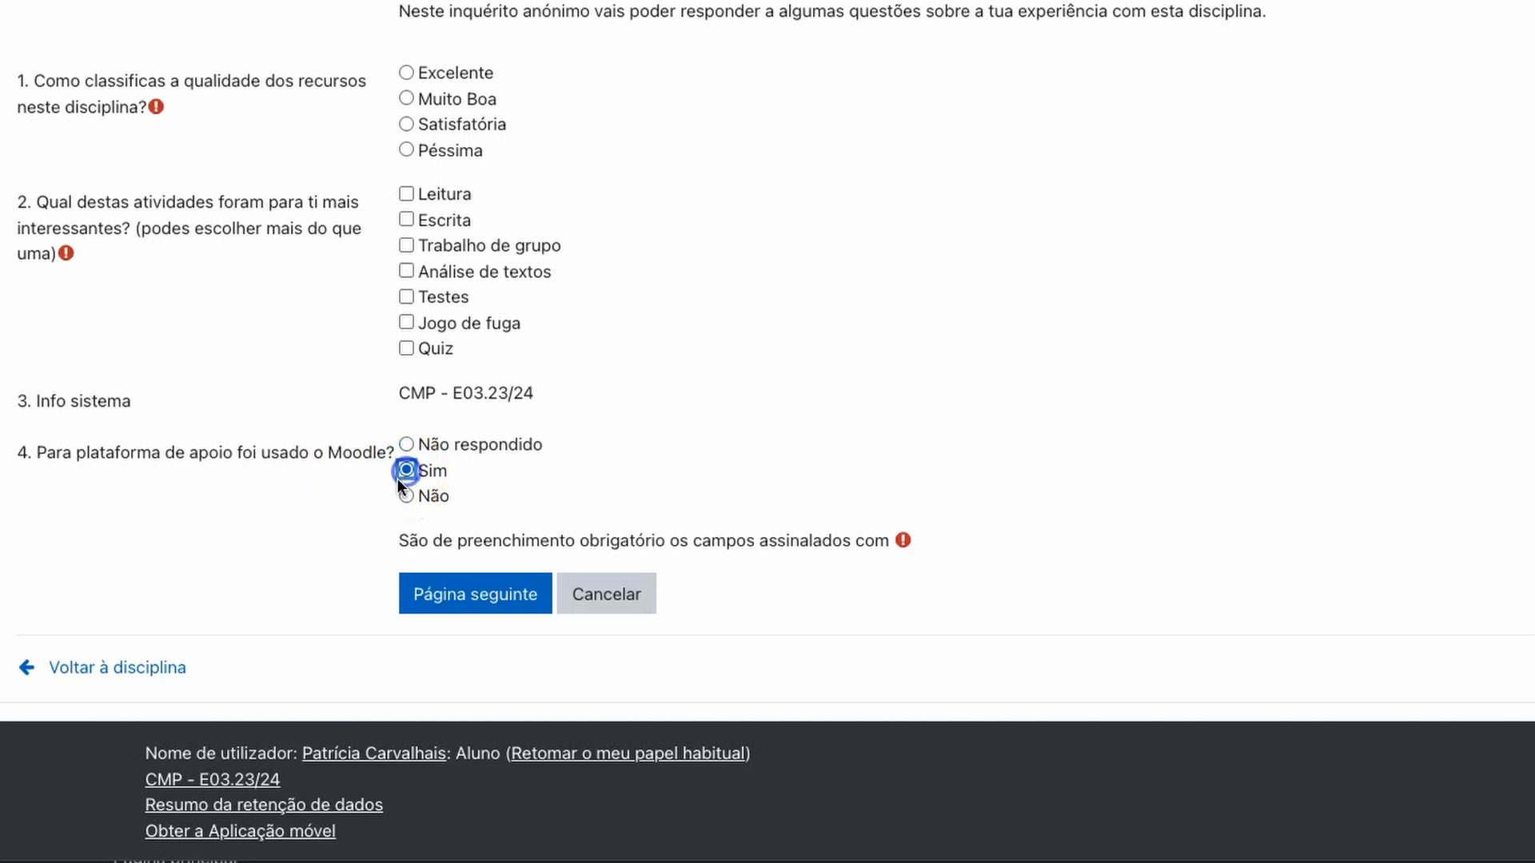
scroll(512, 352, up, 1)
click(406, 352)
click(408, 376)
click(406, 126)
click(521, 649)
Step: Answer question 5 with Excelente and question 6 with Com certeza, leave the comment in 7 blank, and continue to the next page
scroll(764, 470, down, 5)
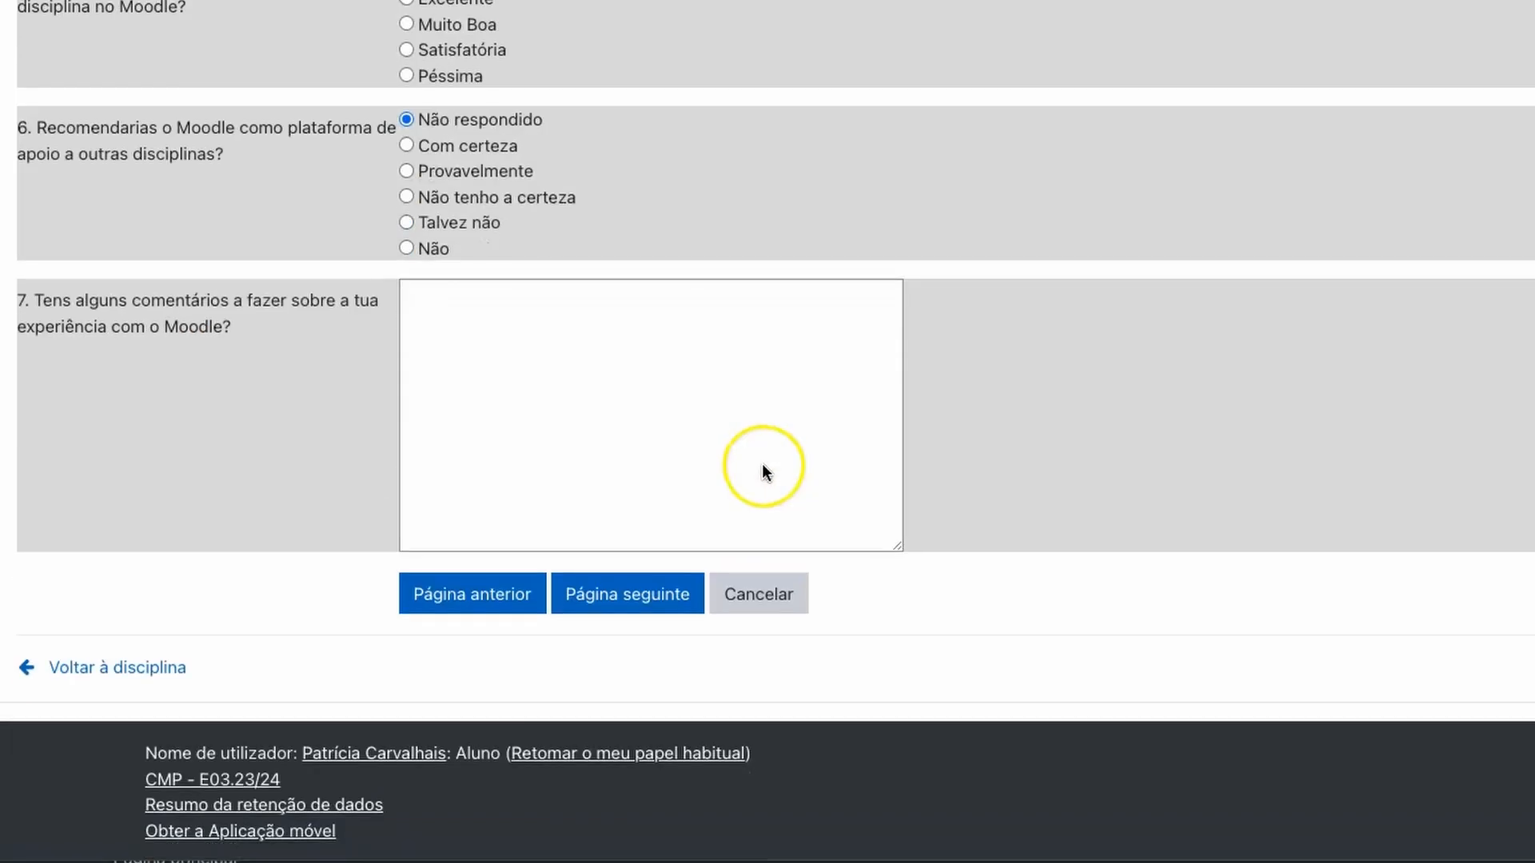
scroll(761, 466, up, 3)
scroll(767, 472, down, 2)
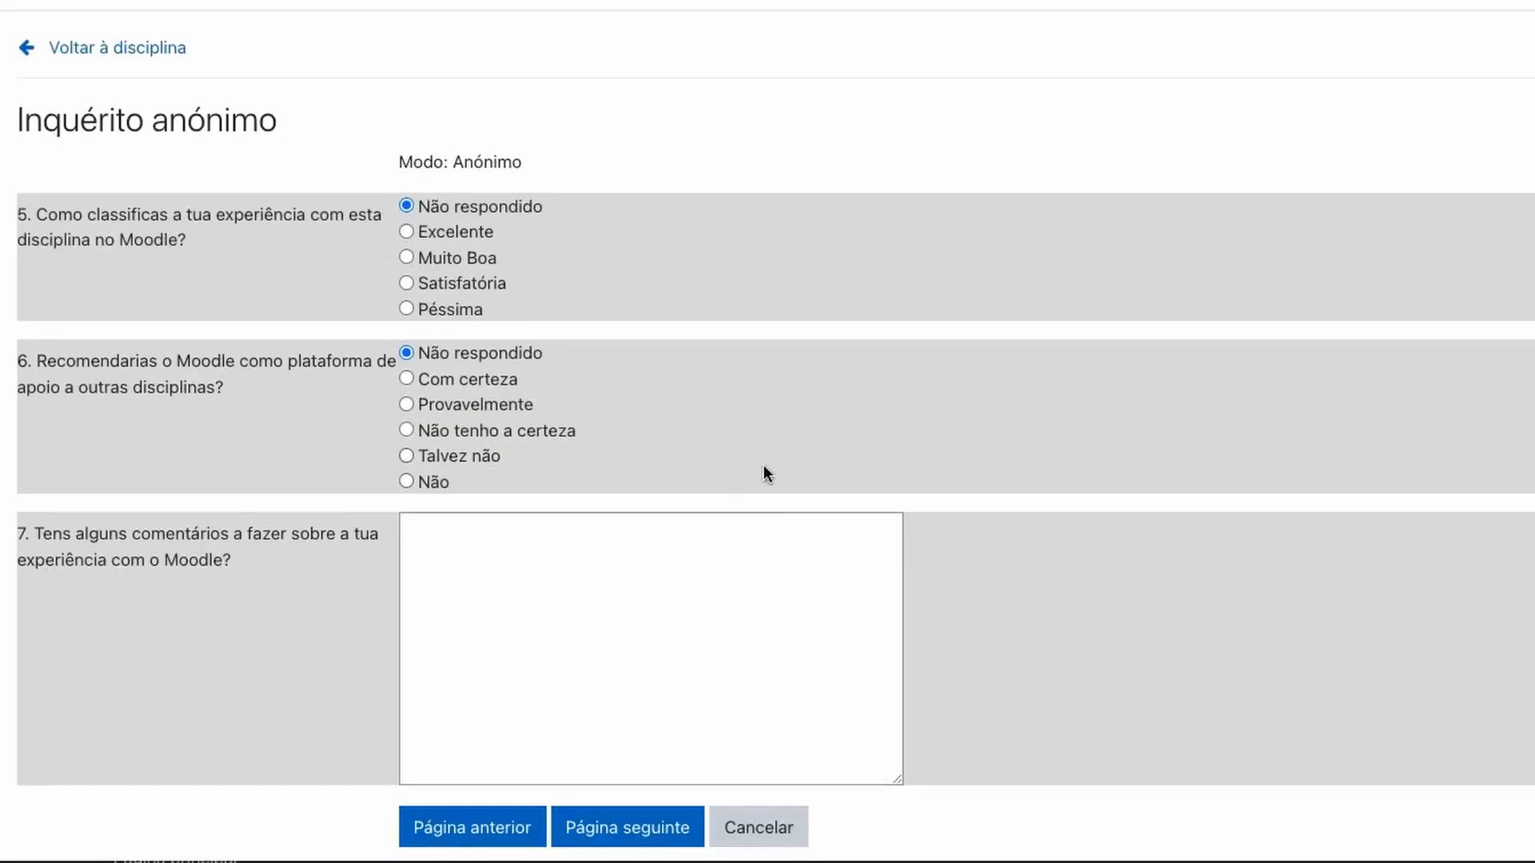
click(406, 206)
click(406, 58)
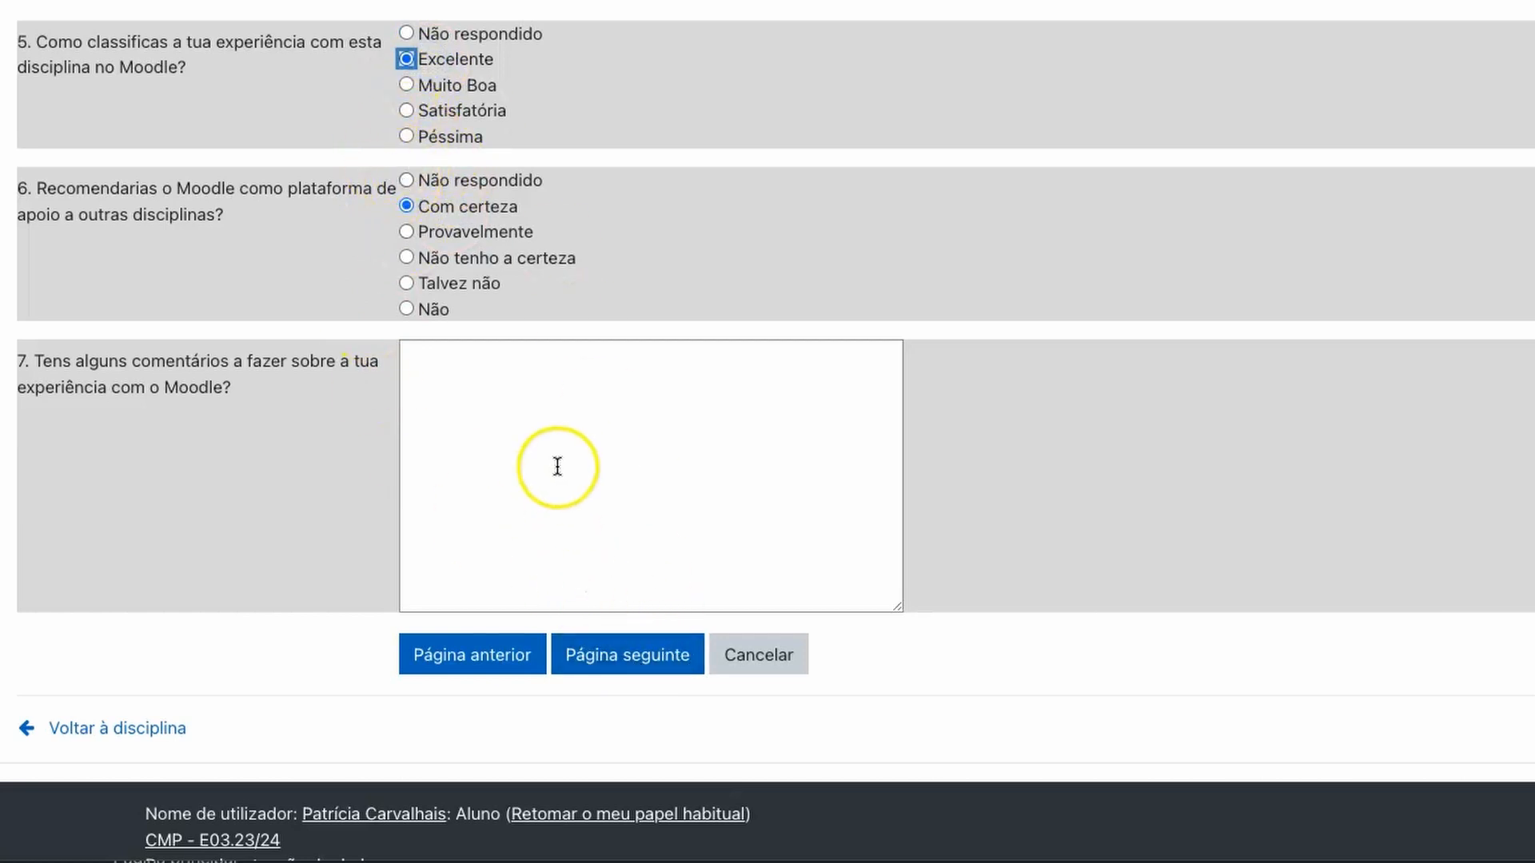
click(640, 665)
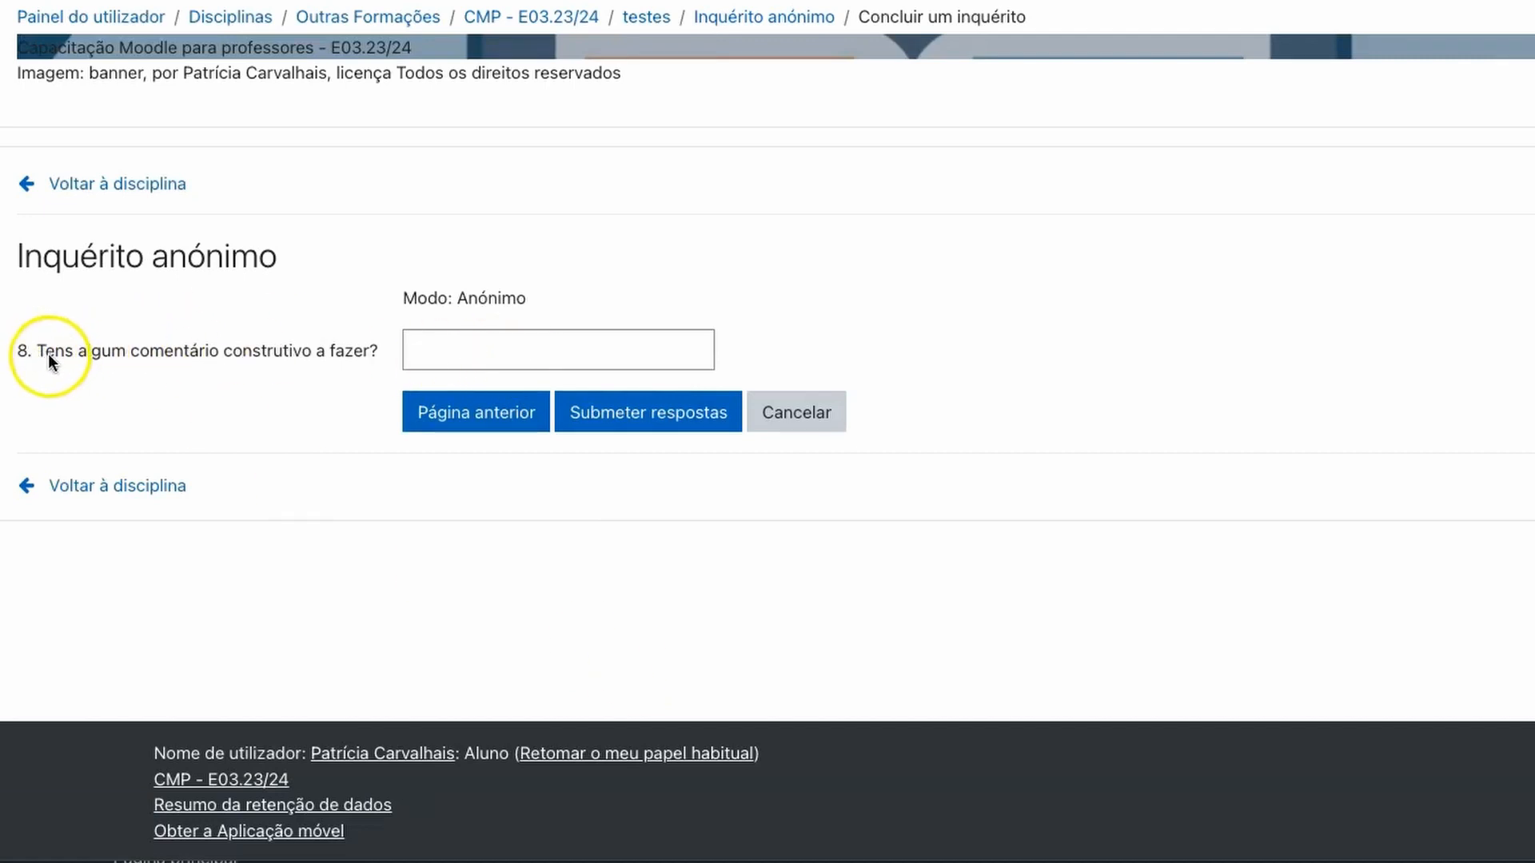
Step: Examine question 8 about constructive comments and cancel the survey without submitting the answers
drag(35, 354, 334, 350)
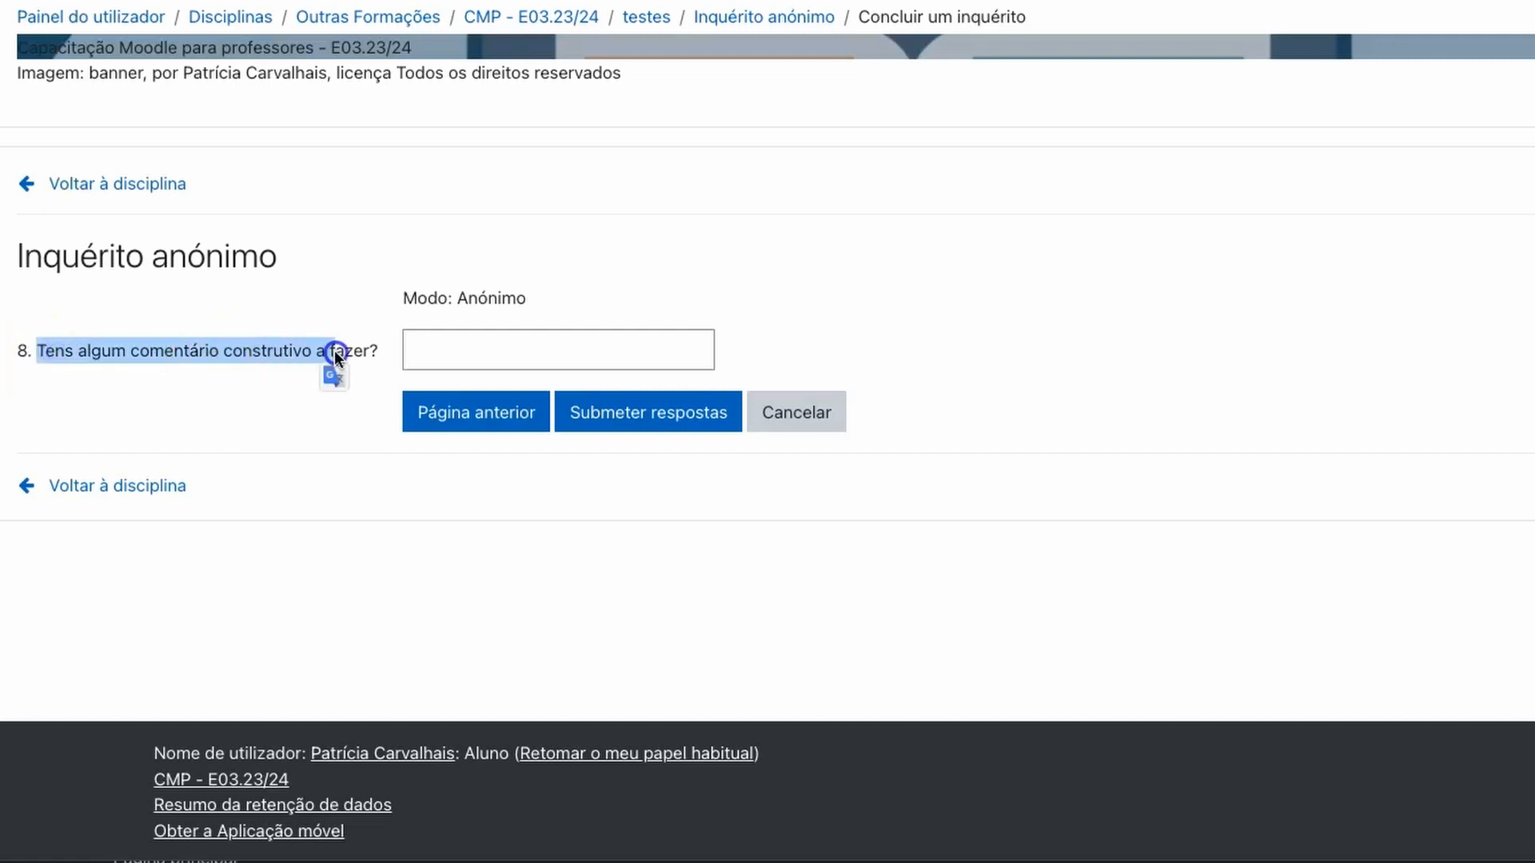
click(495, 345)
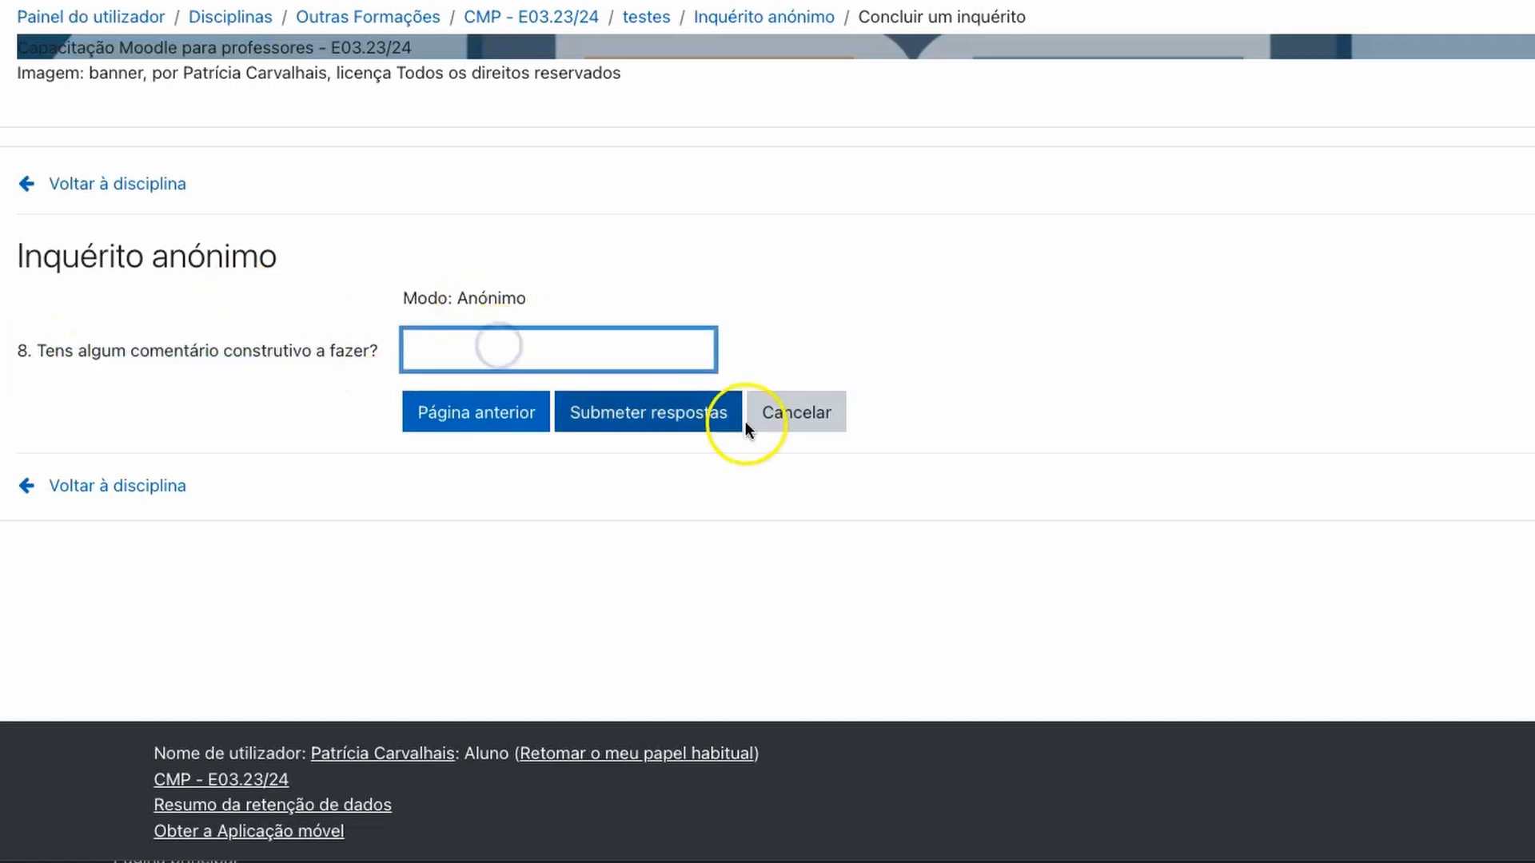
click(804, 416)
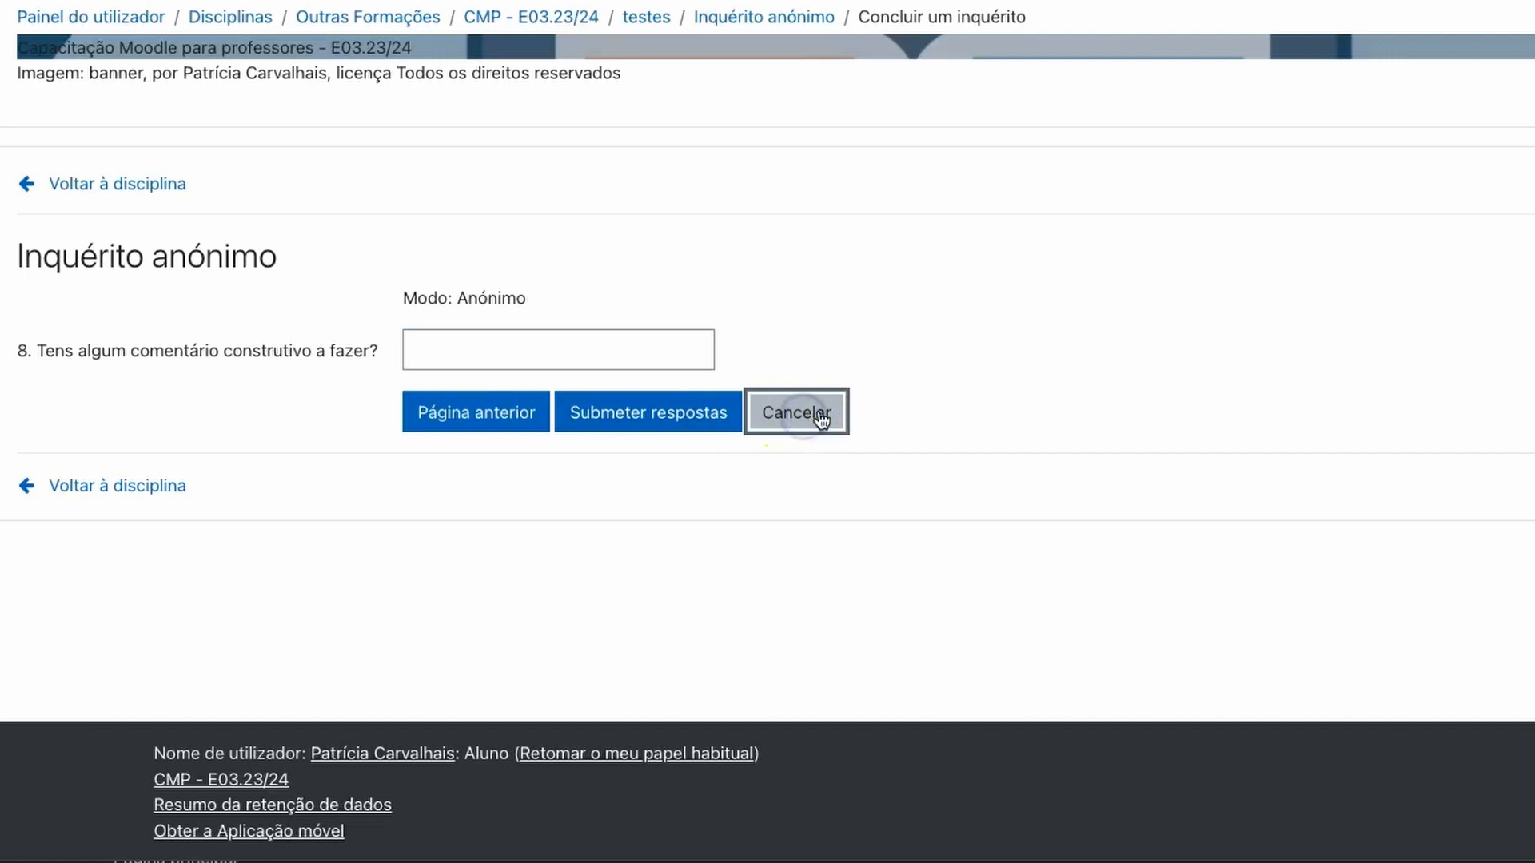